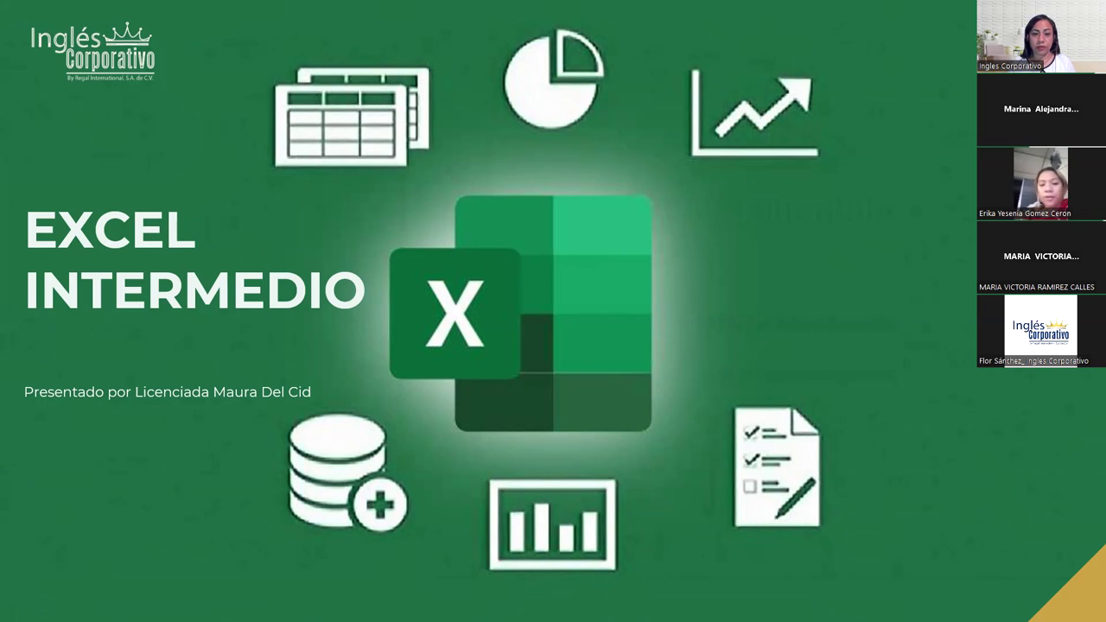
- Advance the slideshow through the SESIÓN 16 slide to the CONTENIDO slide
key("alt+Tab")
left_click(109, 292)
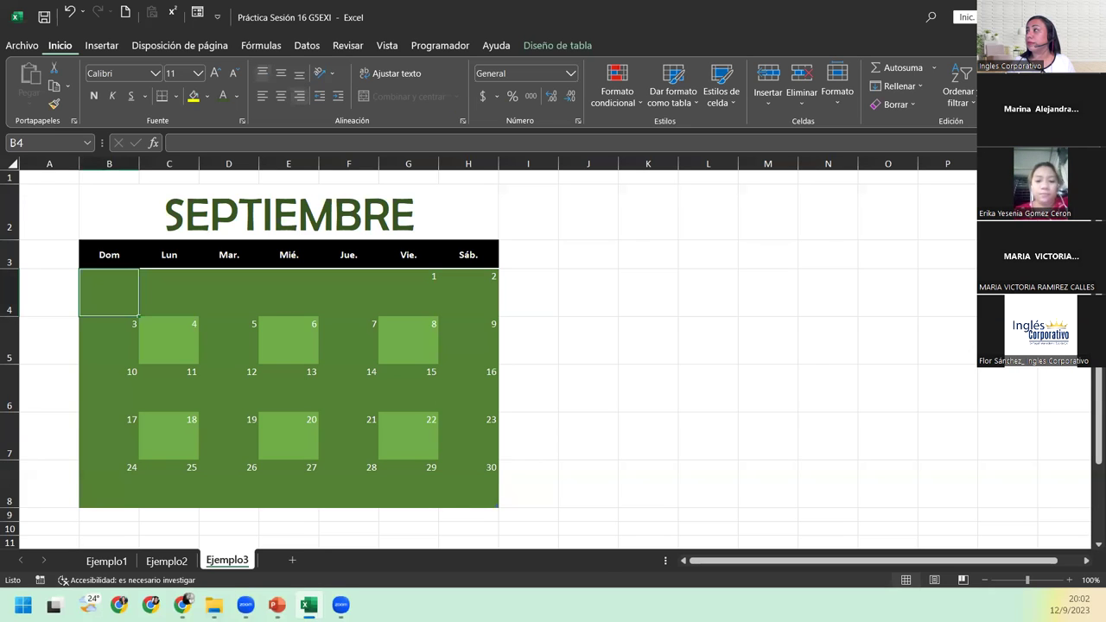
key("alt+Tab")
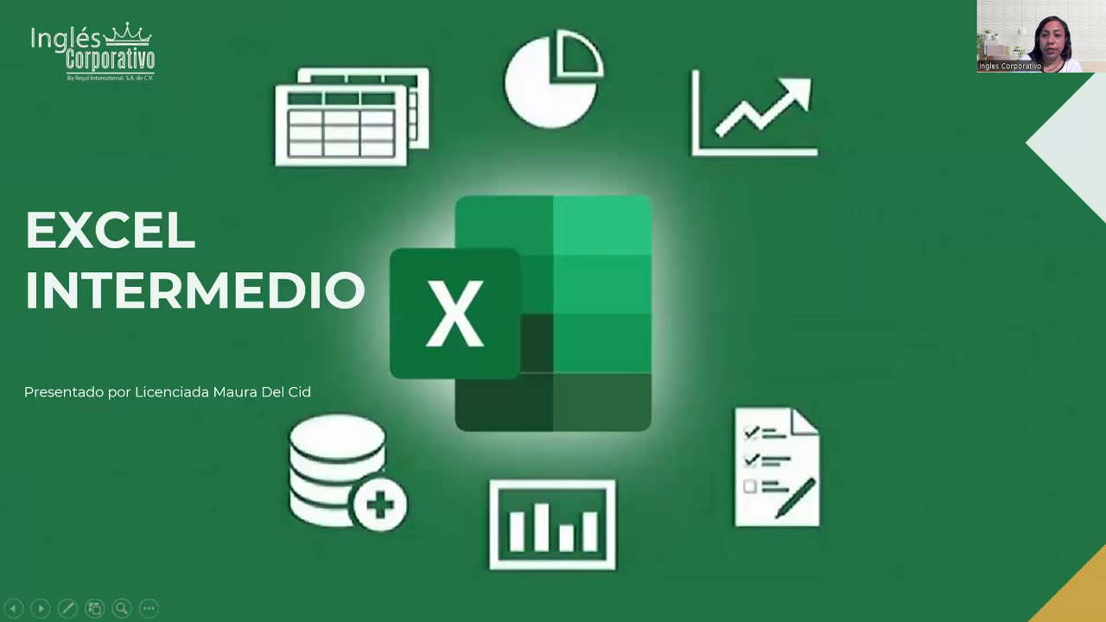
key("Right")
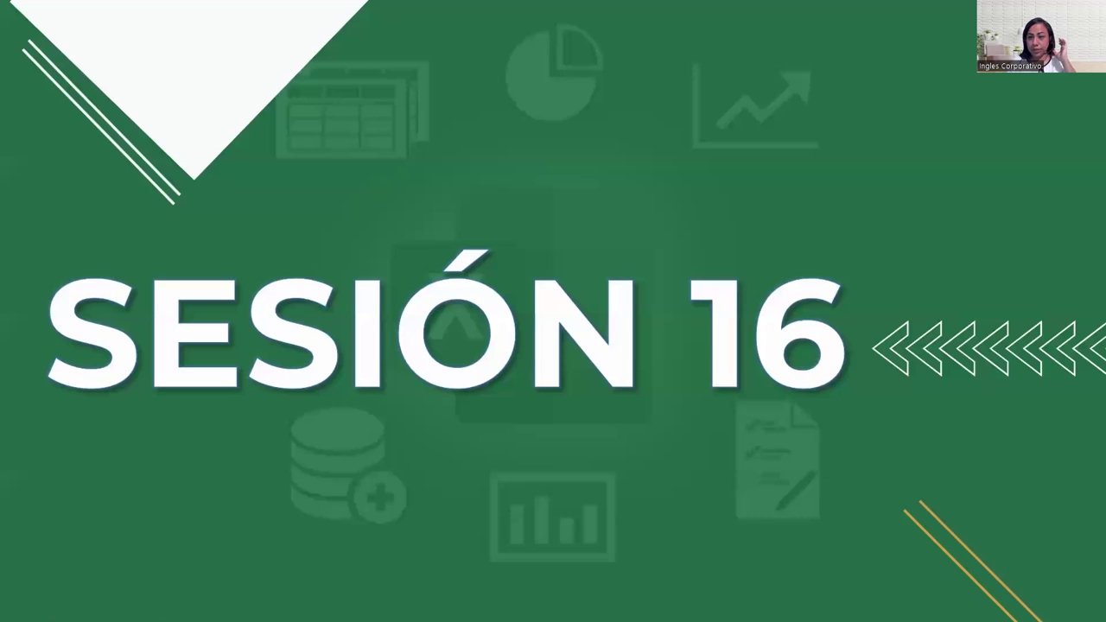
key("Right")
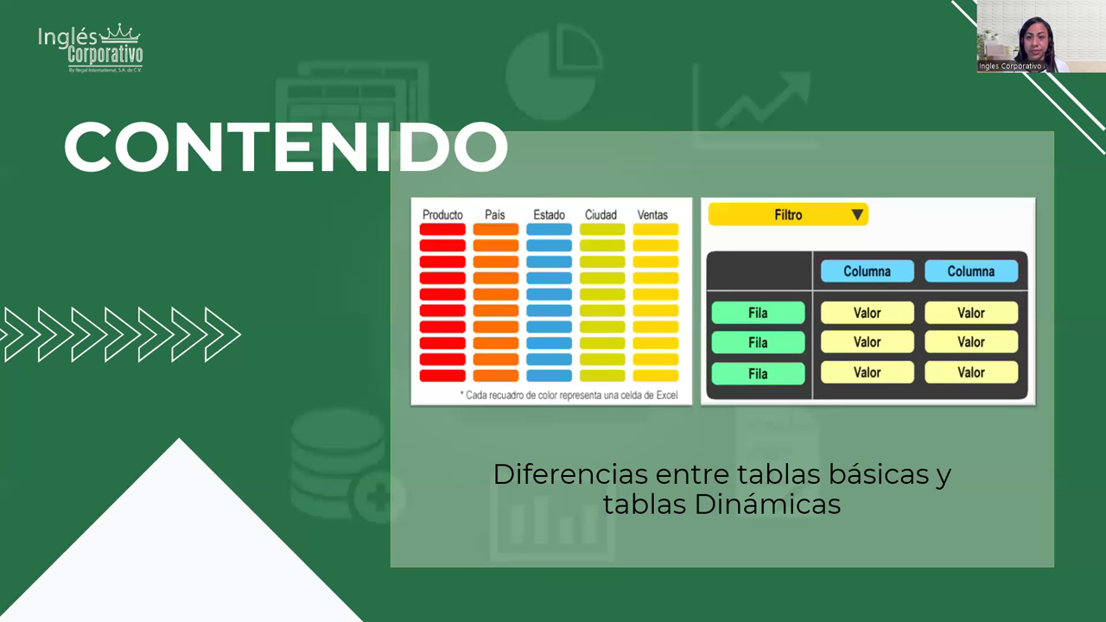
- Advance through the OBJETIVO slide to the TABLAS EN EXCEL slide
key("Right")
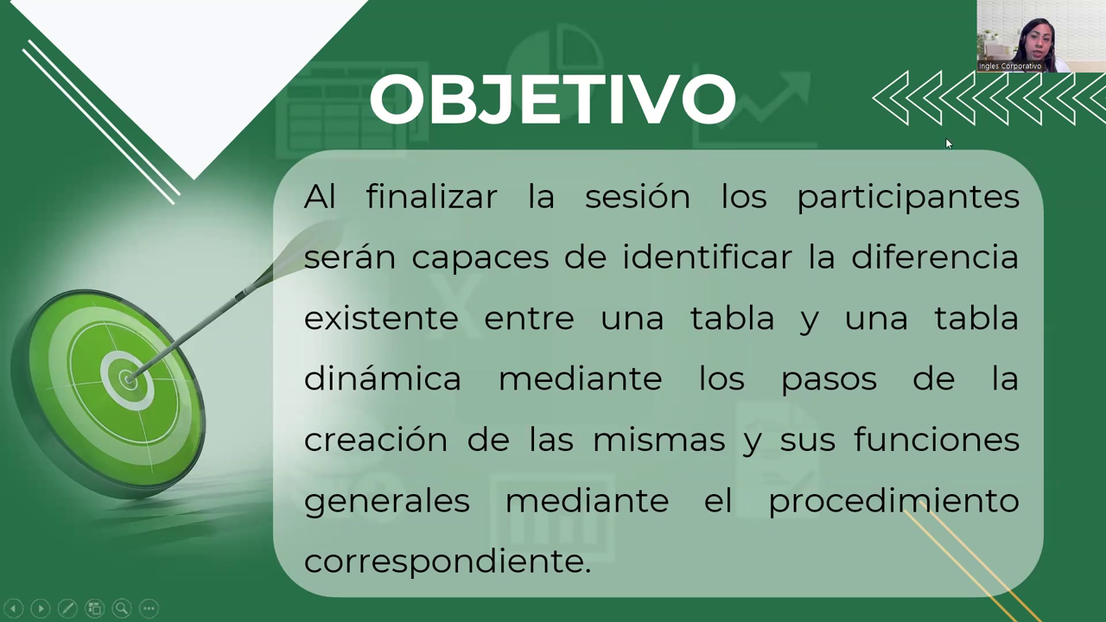
key("Right")
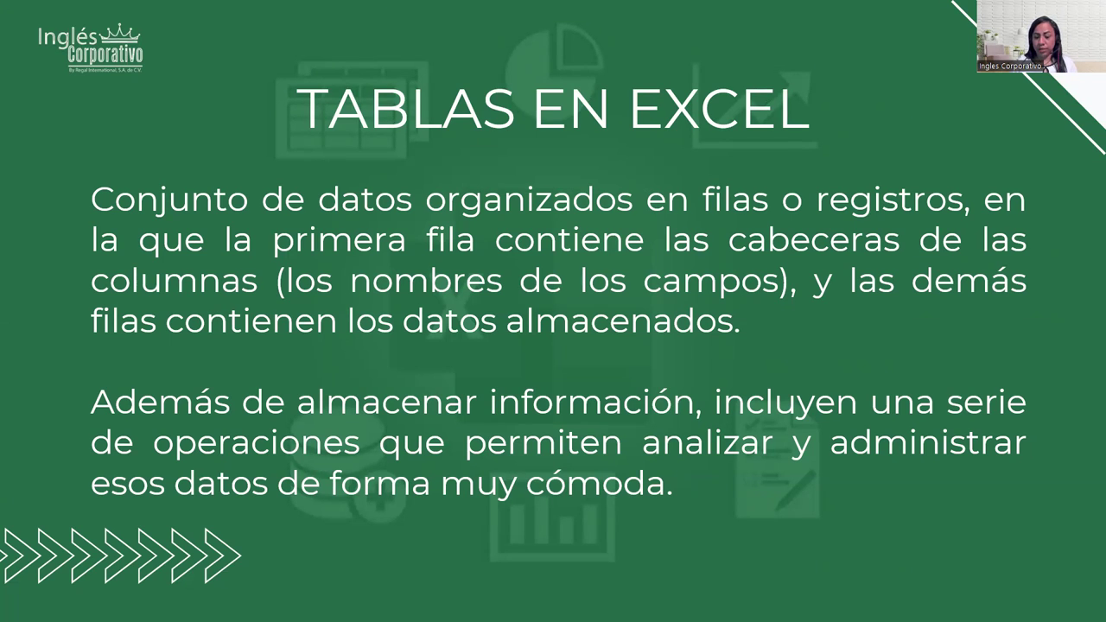
- Advance the slideshow to the OPERACIONES CON TABLAS slide
key("Right")
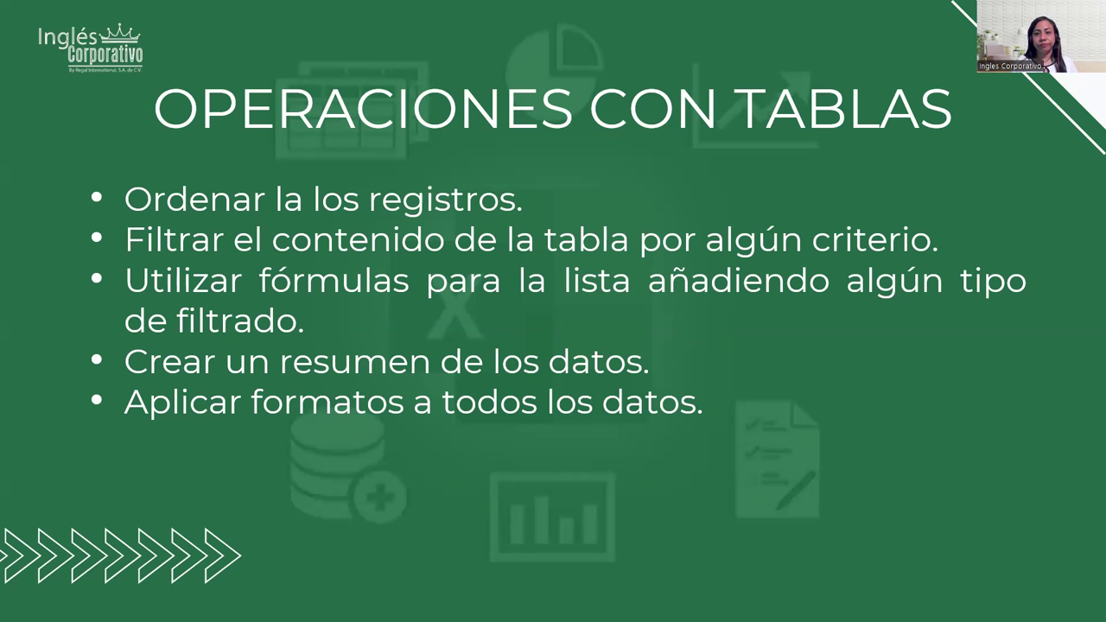
- Return to the PASOS PARA CREAR UNA TABLA slide and play its embedded Excel demo video
key("Right")
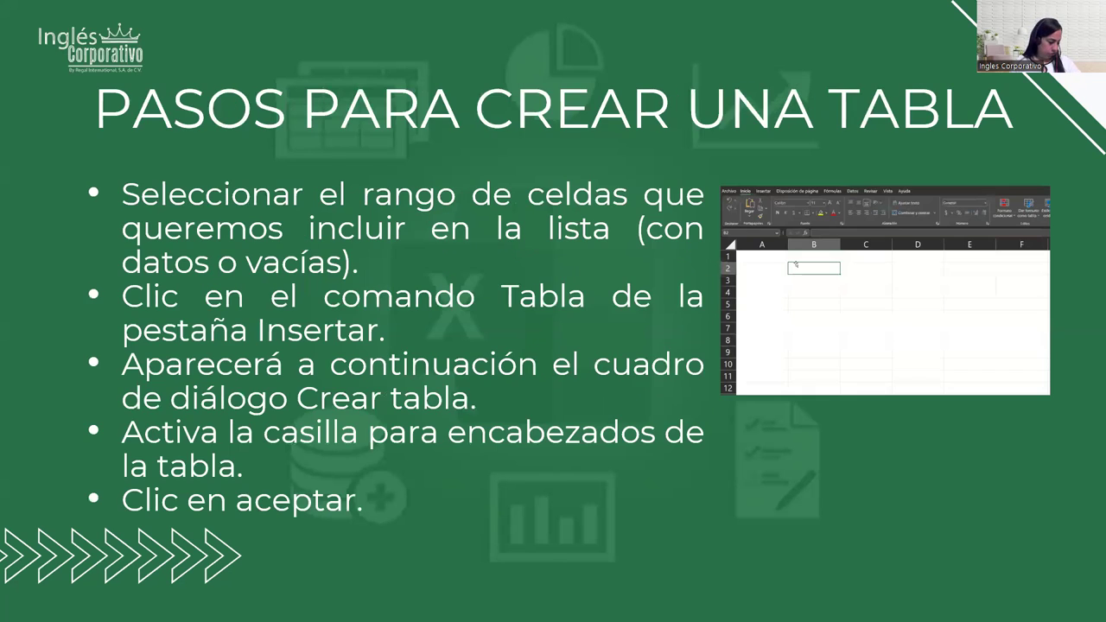
key("Right")
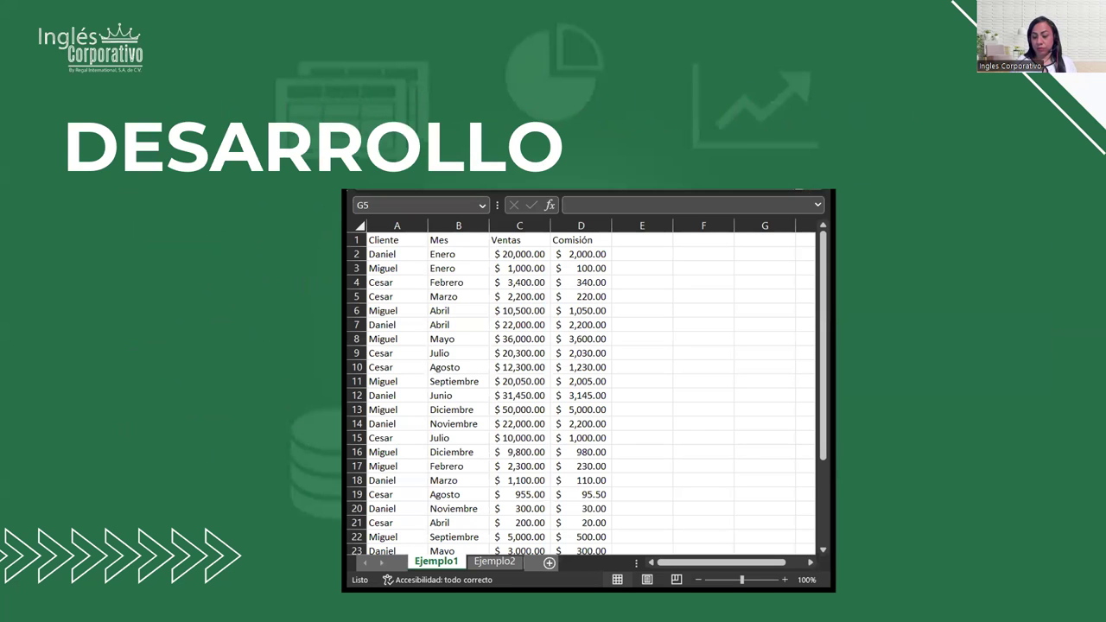
key("Left")
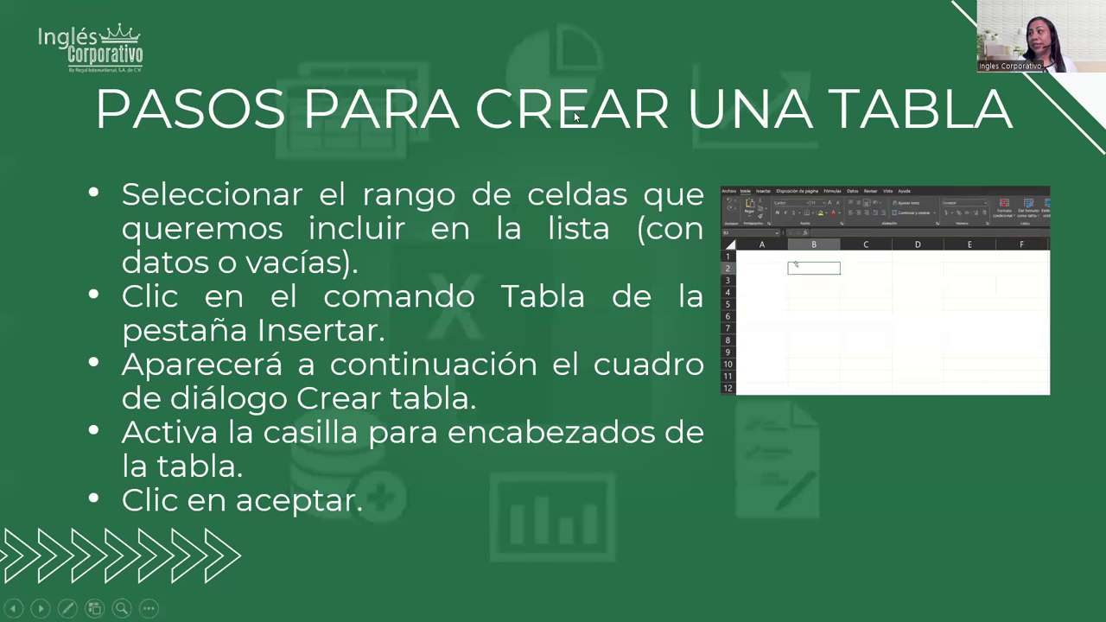
mouse_move(871, 226)
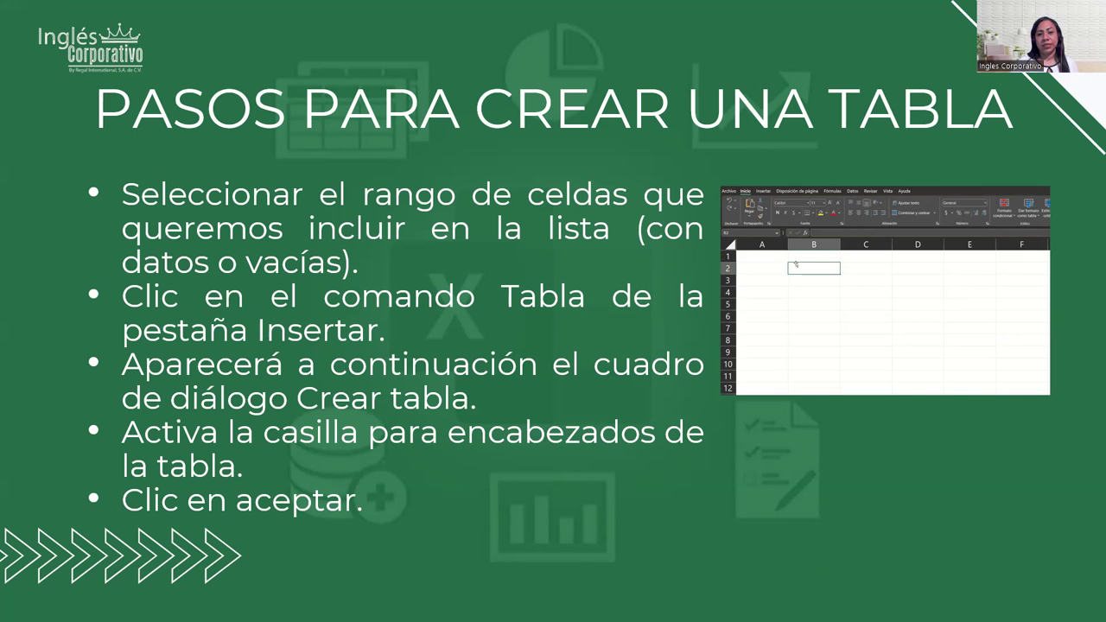
key("Right")
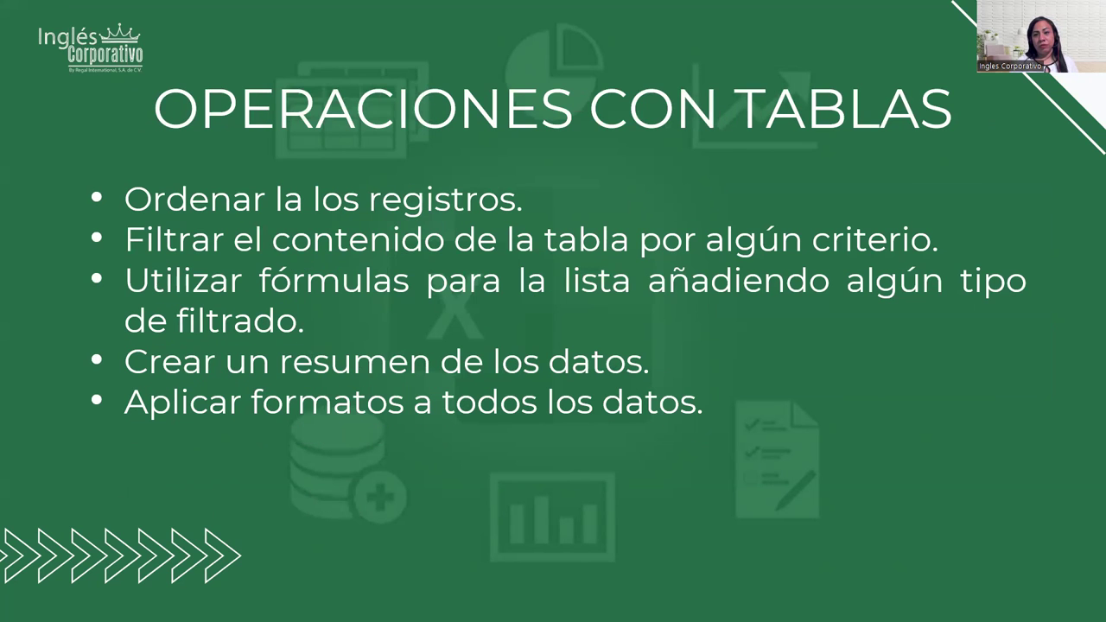
key("Left")
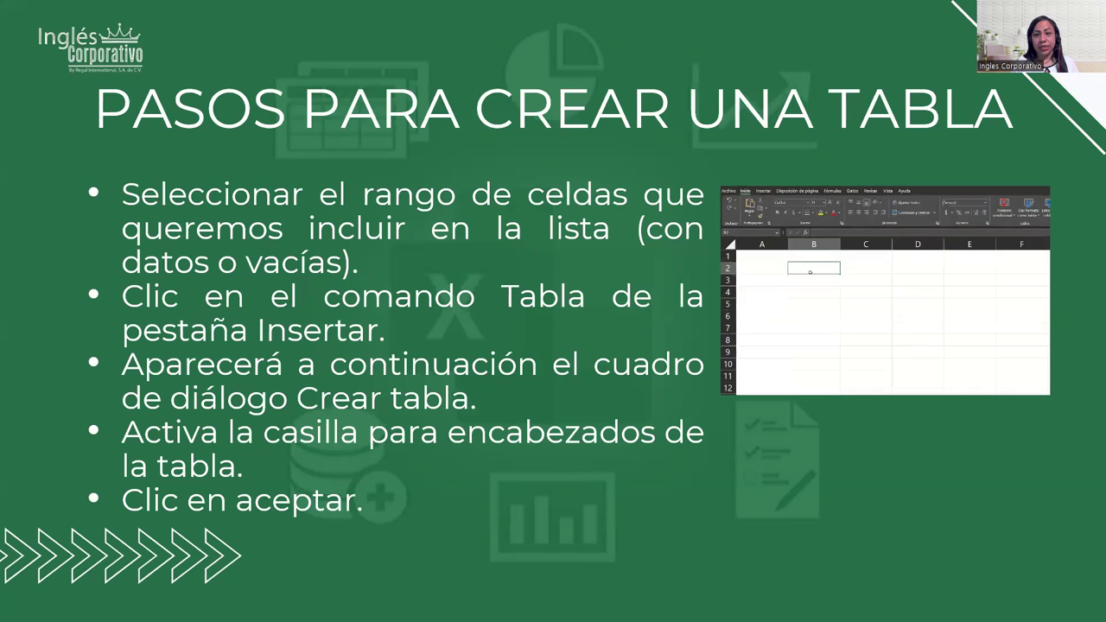
left_click(801, 289)
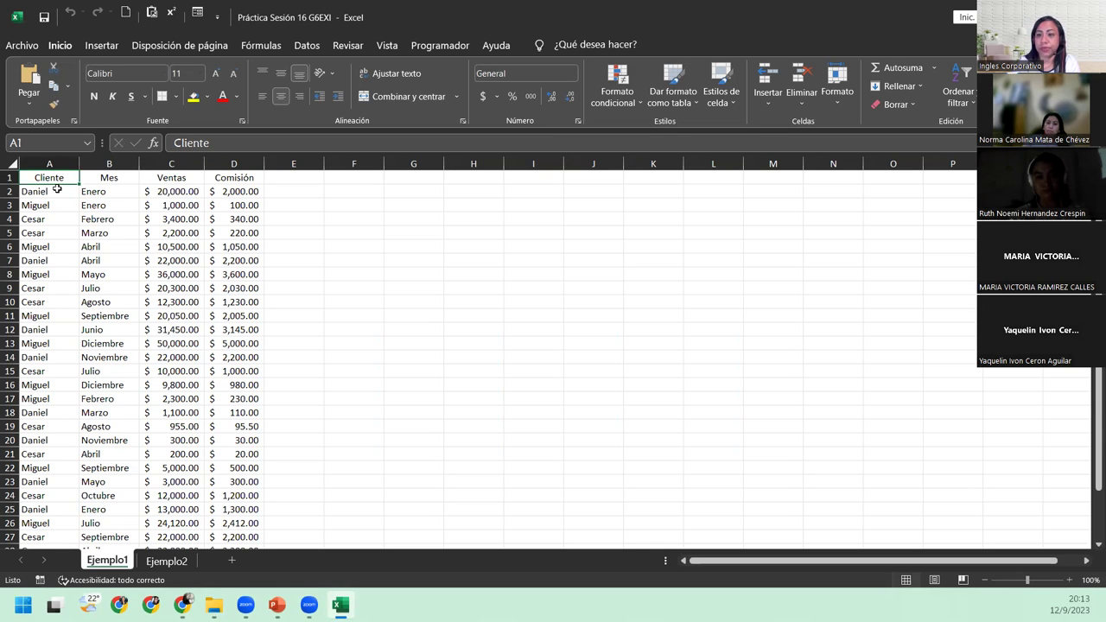
- Inspect the commission formula in D2 and the plain sales value in C2
left_click(161, 229)
left_click(231, 192)
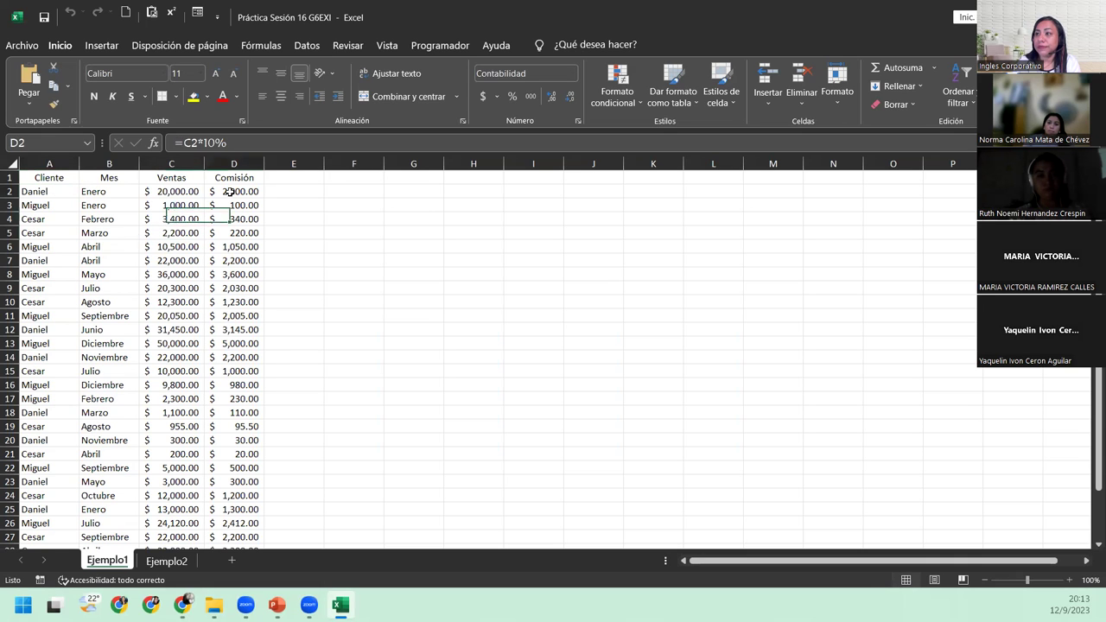
left_click(173, 192)
left_click(241, 195)
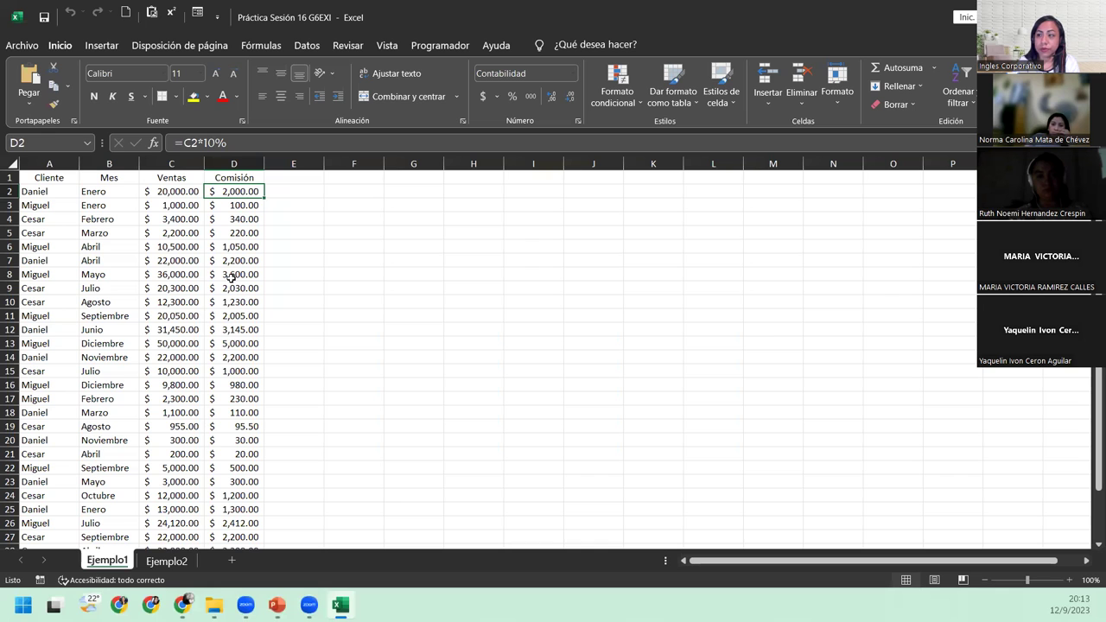
- Go from Ejemplo2 back to Ejemplo1 and select the whole Promedio row 31
left_click(169, 562)
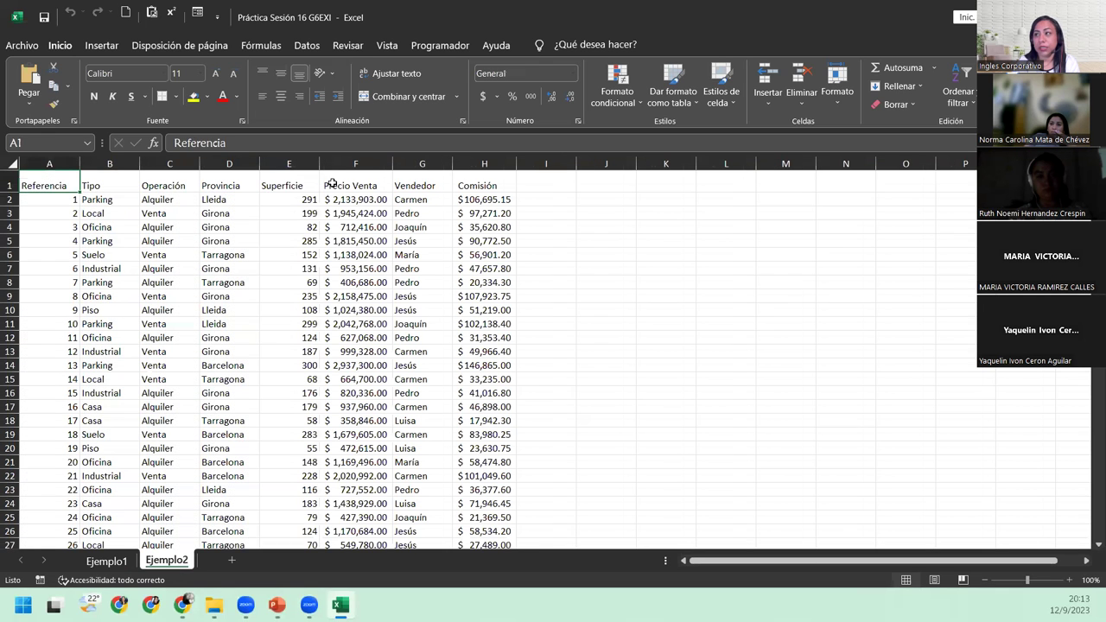
left_click(106, 561)
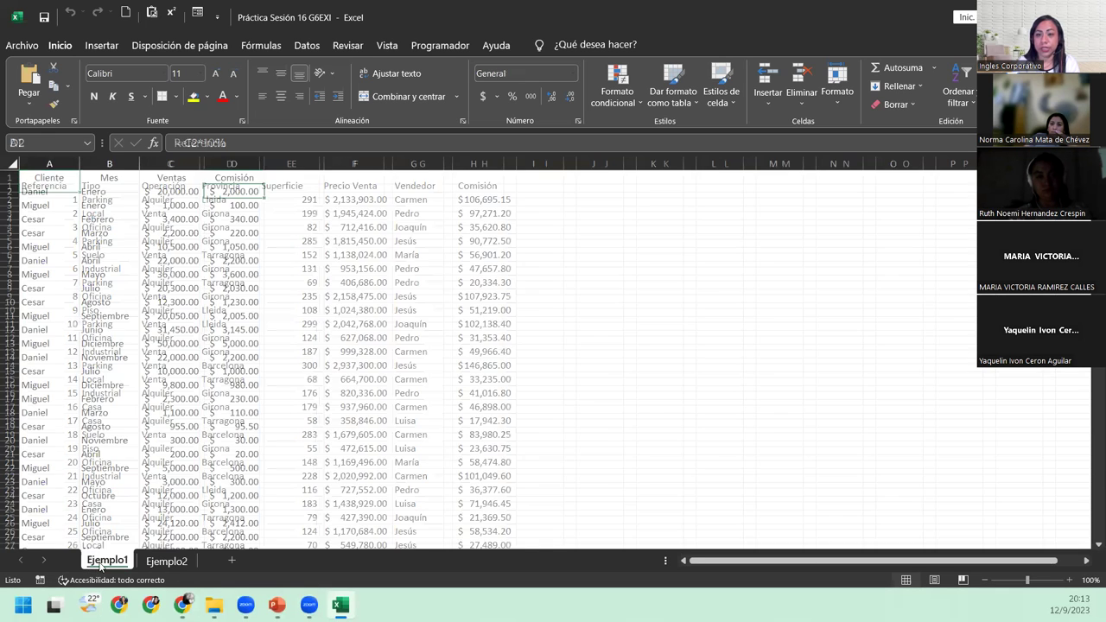
scroll(175, 270, "down", 8)
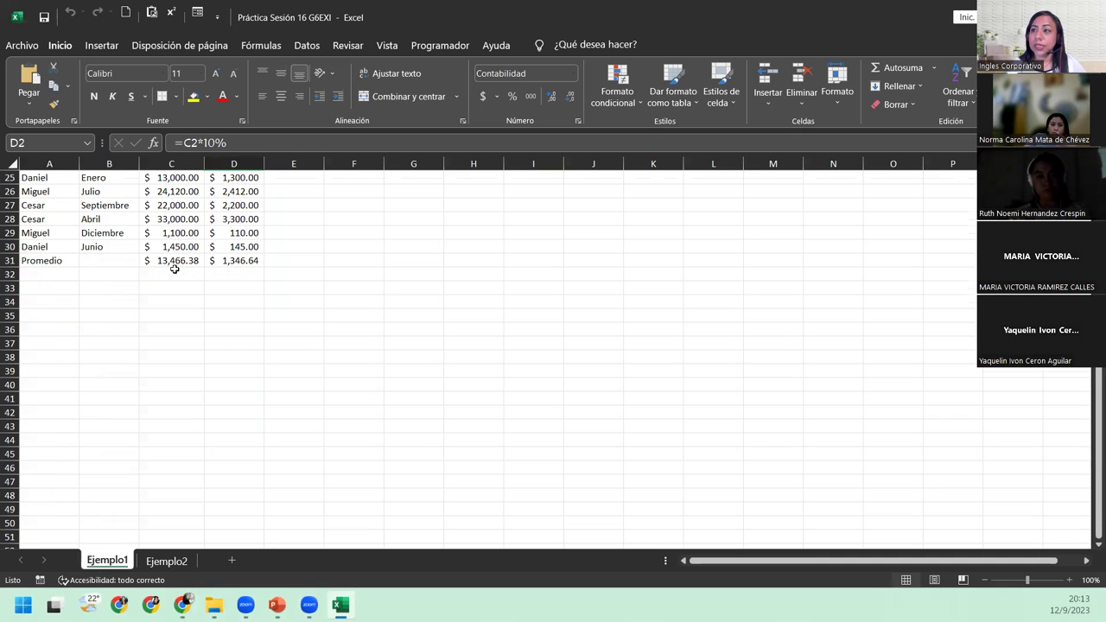
scroll(175, 270, "up", 7)
scroll(175, 270, "down", 9)
scroll(174, 270, "up", 3)
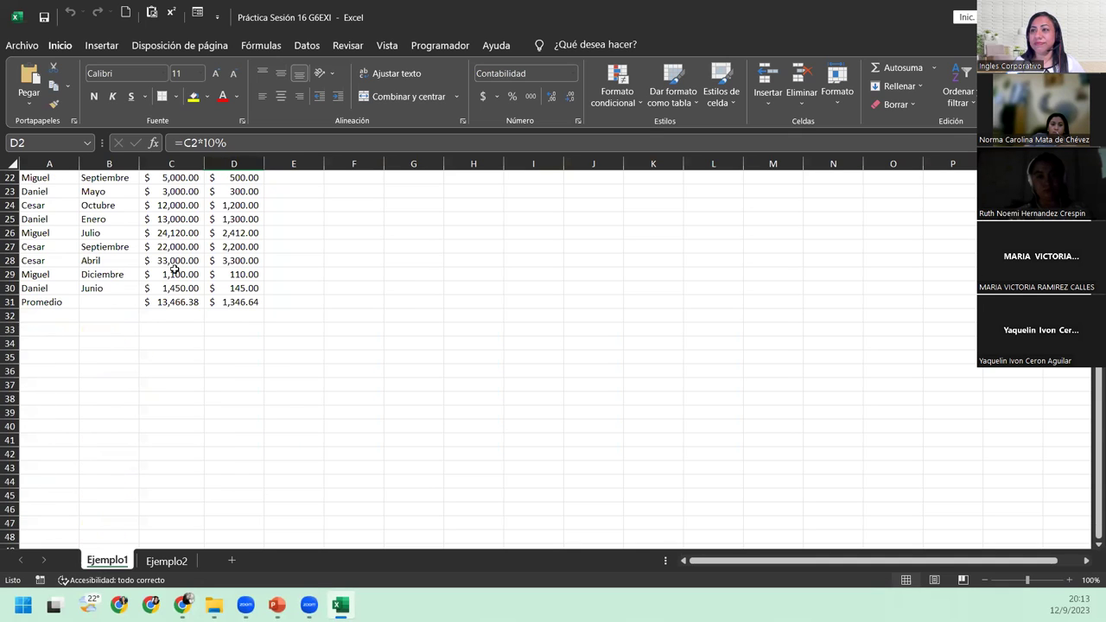
left_click(48, 302)
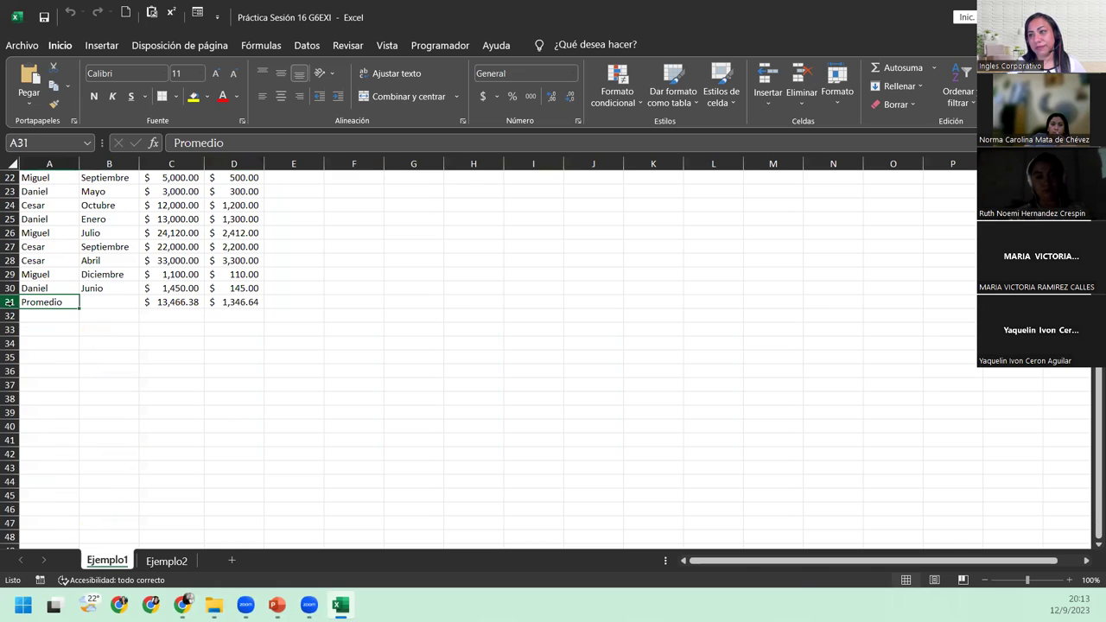
left_click(9, 303)
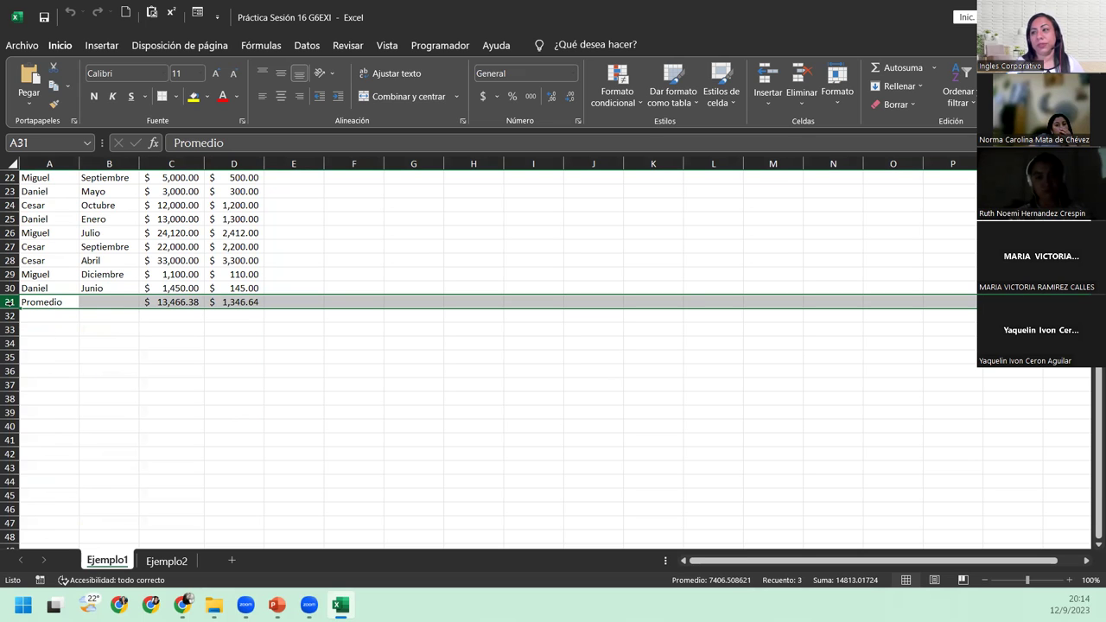
- Delete row 31 holding the Promedio averages and return to the top of the sheet
right_click(9, 302)
left_click(48, 429)
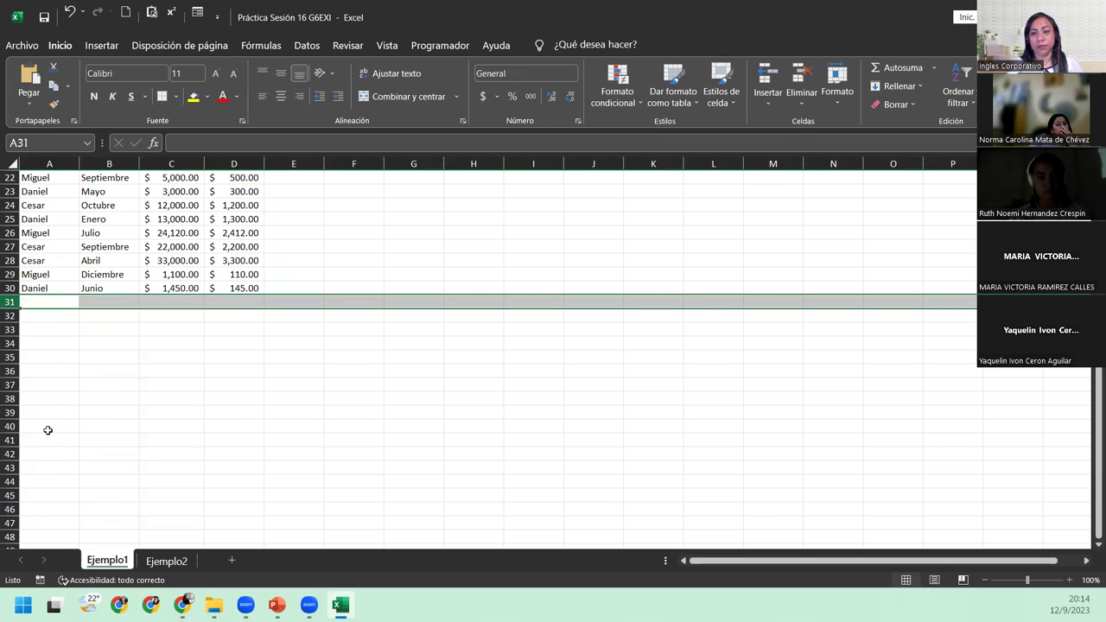
left_click(125, 275)
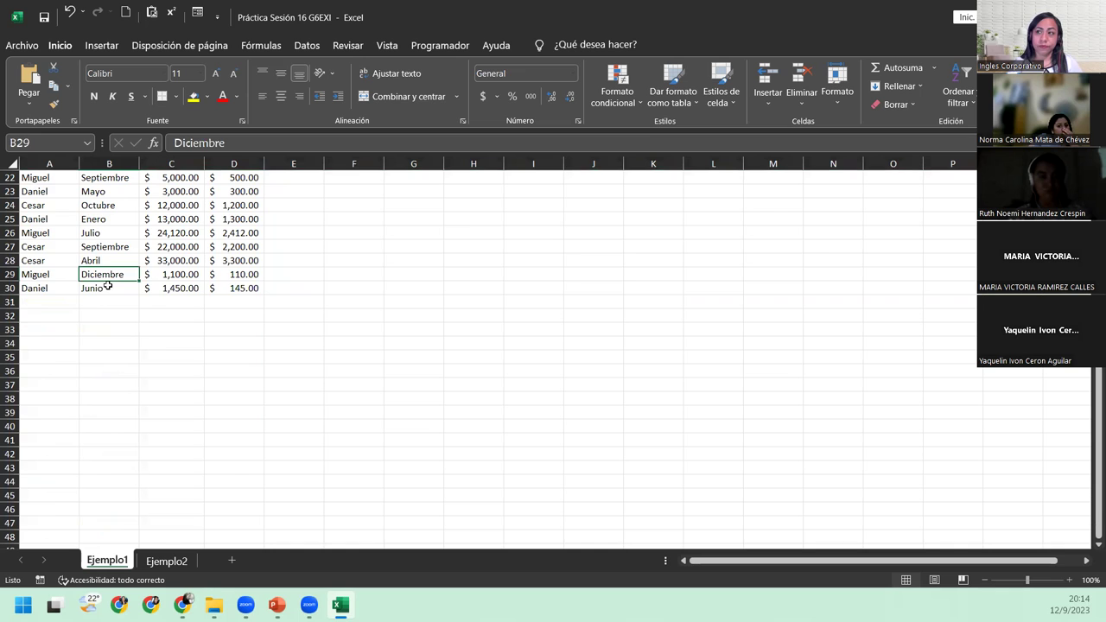
scroll(107, 286, "up", 6)
scroll(107, 286, "up", 1)
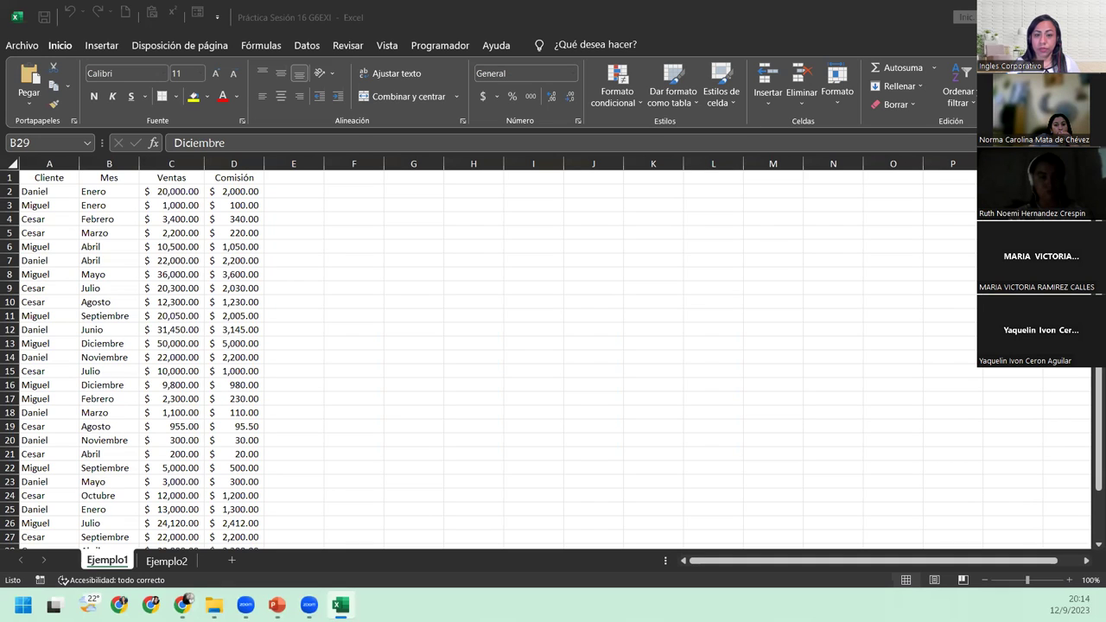
left_click(340, 605)
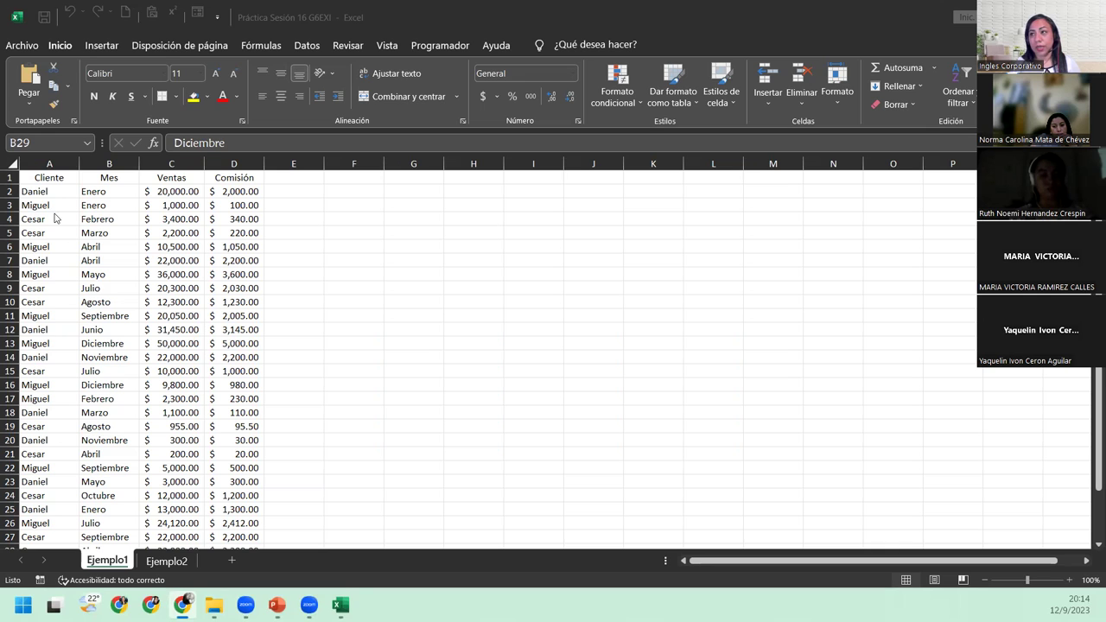
- Select the sales data range A1:D30 starting from the Cliente header
left_click(47, 178)
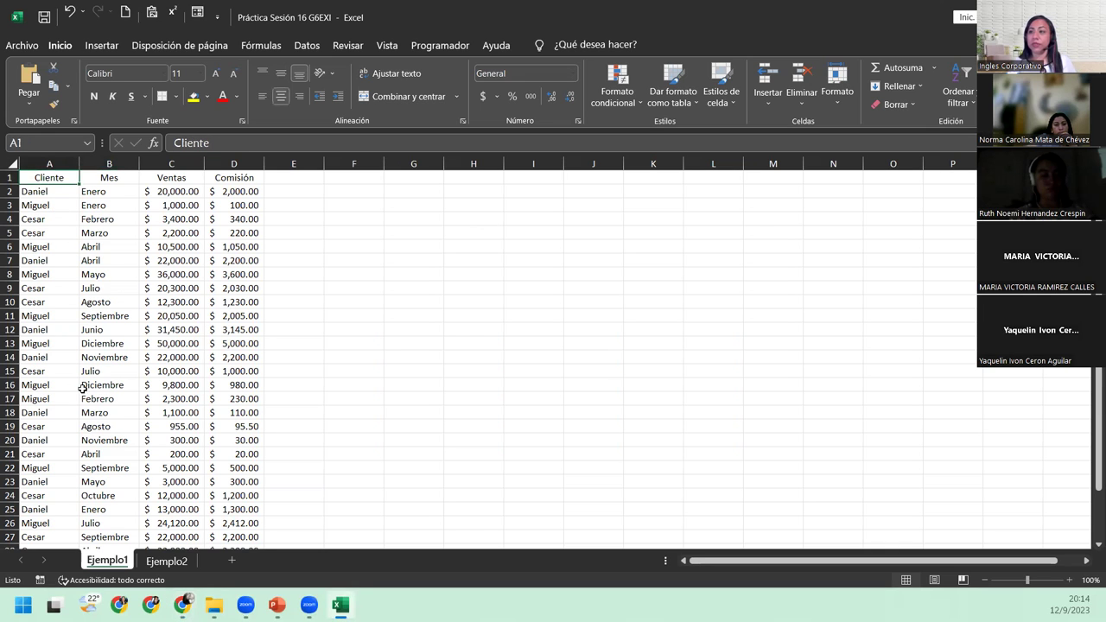
scroll(81, 387, "down", 6)
scroll(82, 388, "up", 6)
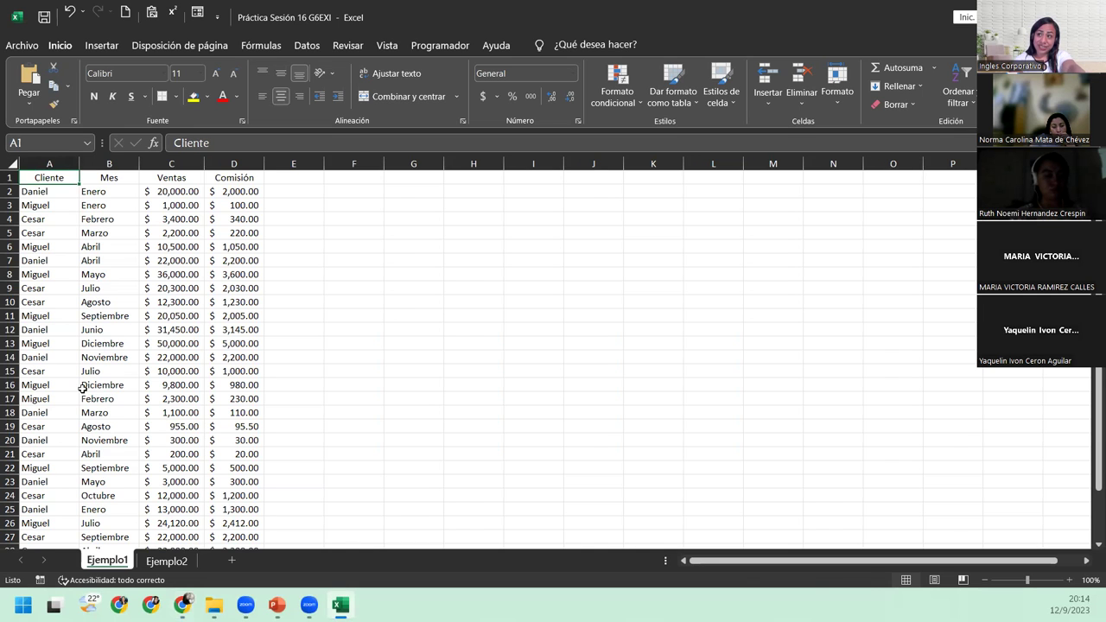
key("ctrl+shift+Right")
key("ctrl+shift+Down")
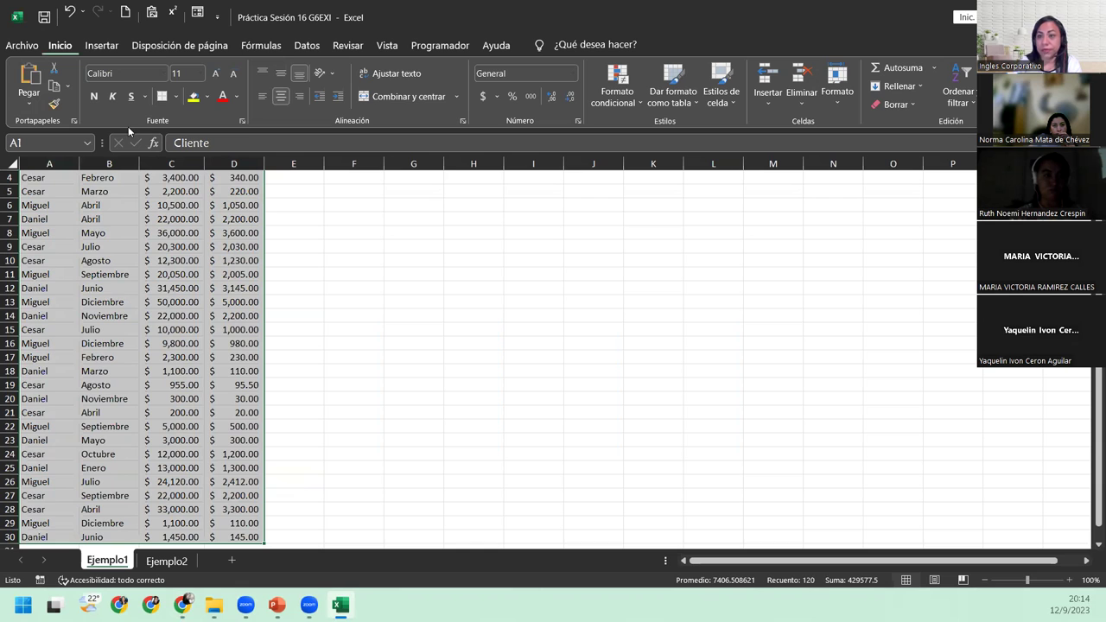
- Choose a medium gray style from the Dar formato como tabla gallery
left_click(674, 89)
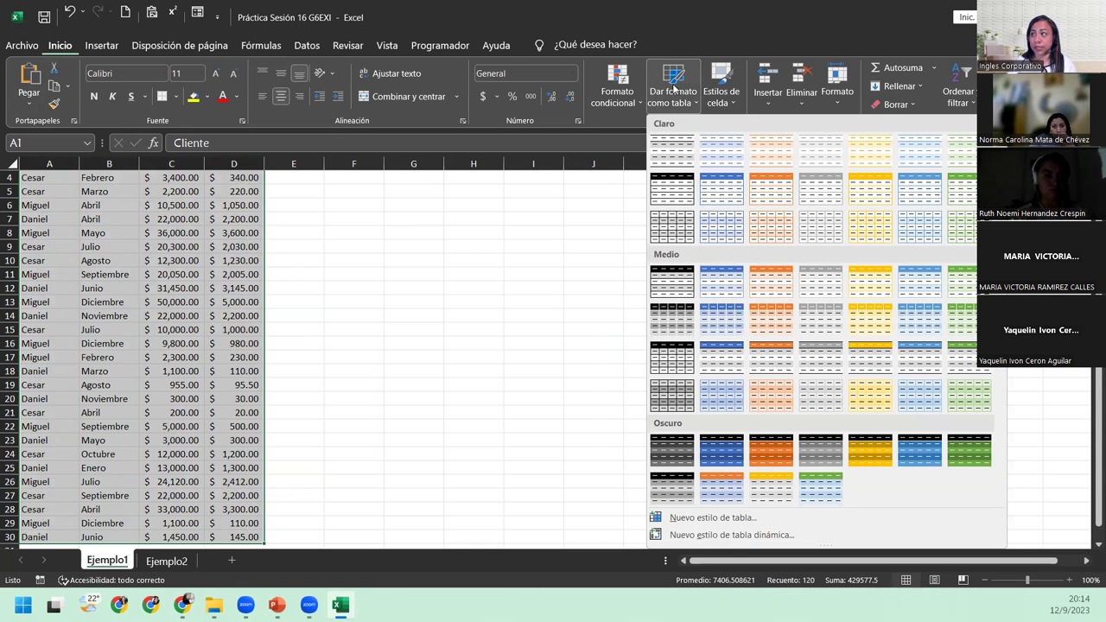
left_click(667, 46)
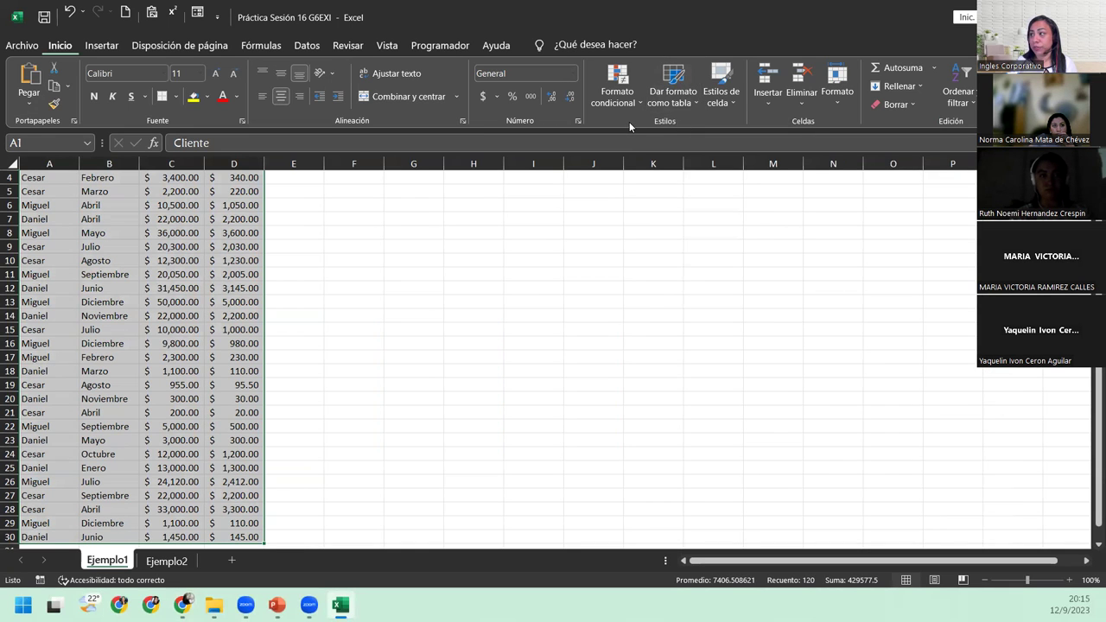
left_click(689, 102)
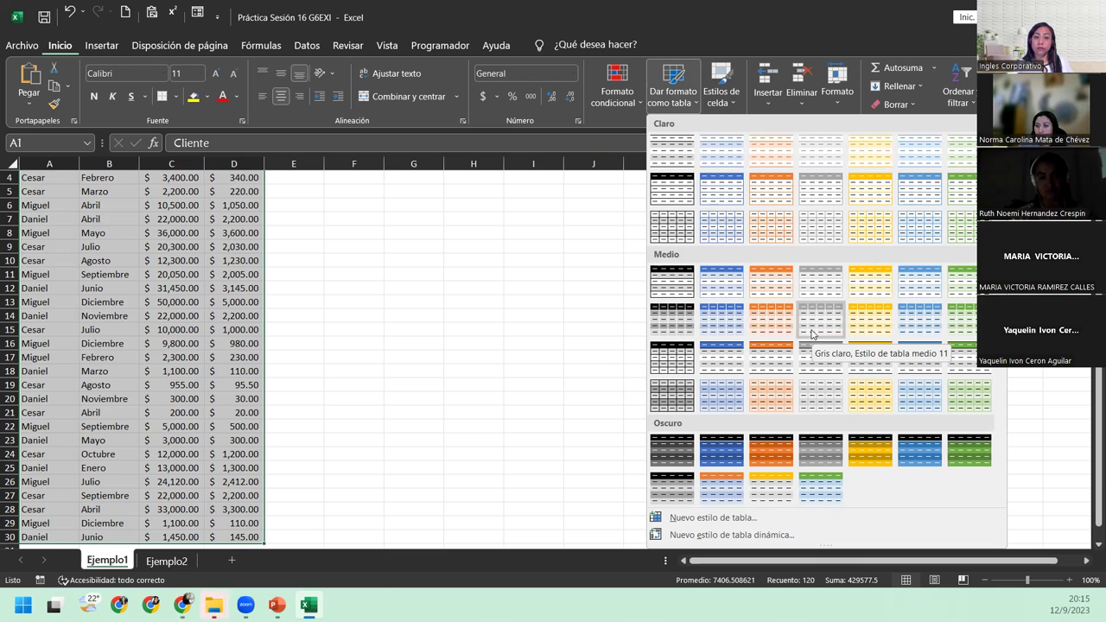
left_click(810, 333)
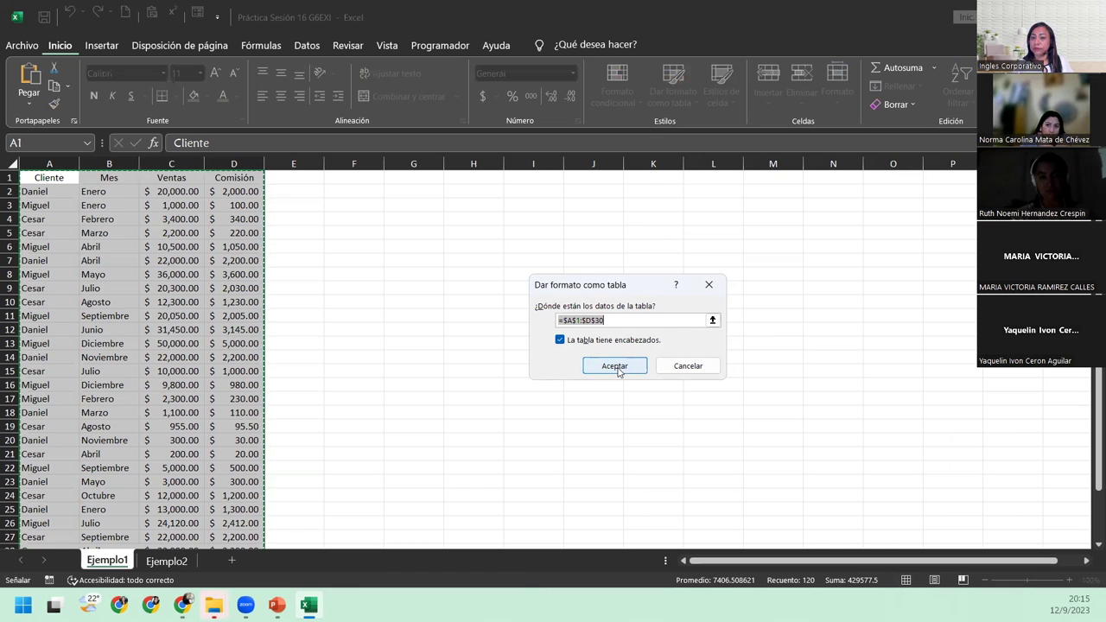
- Accept range $A$1:$D$30 with headers to create the table
left_click(616, 368)
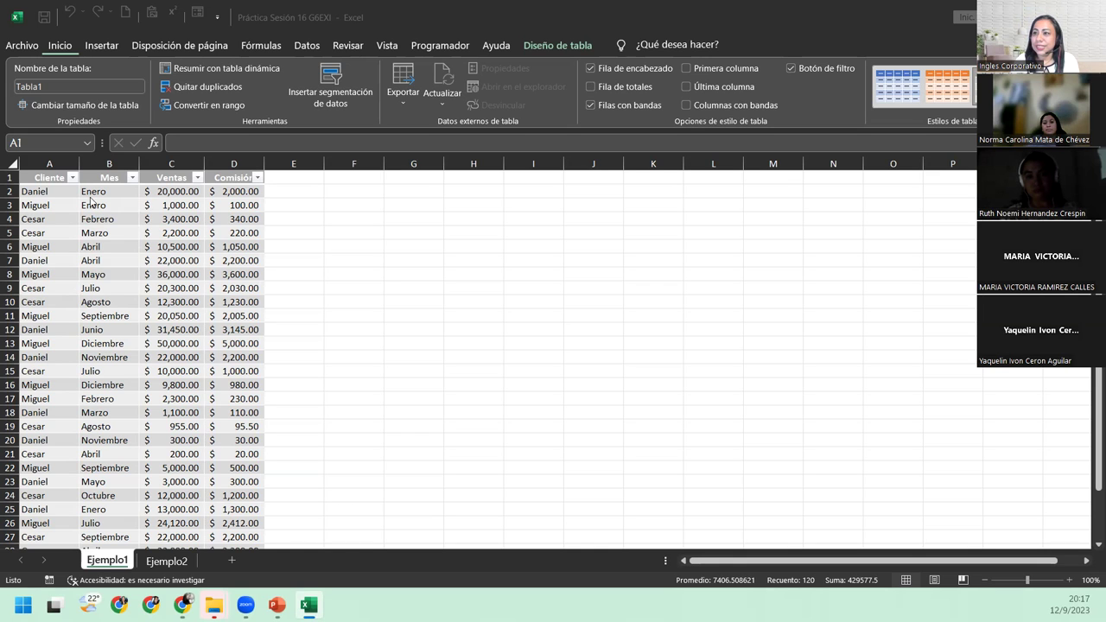
left_click(57, 191)
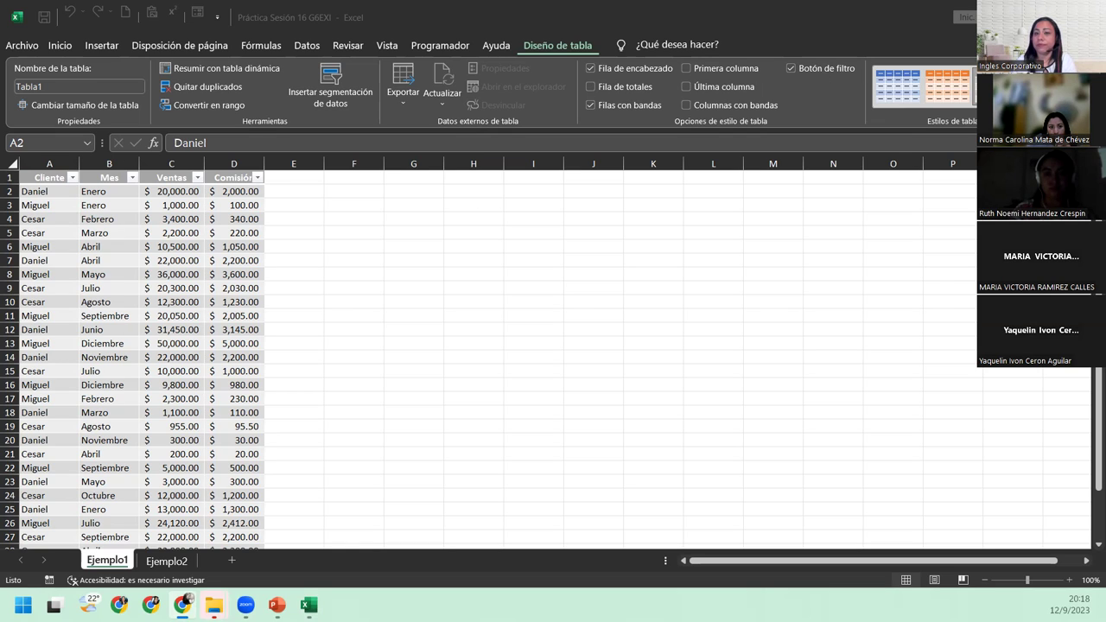
- Zoom in on the table and toggle its header filter buttons off and back on
left_click(791, 68)
left_click(38, 178)
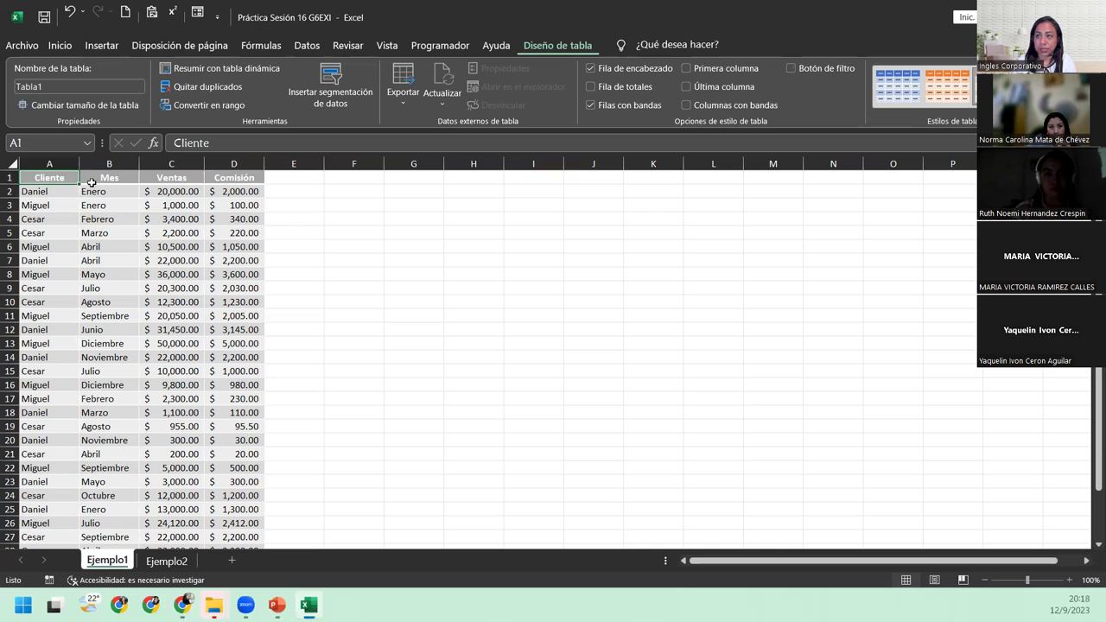
left_click(1070, 580)
left_click(1070, 580)
left_click(1070, 580)
left_click(1070, 579)
left_click(1070, 580)
left_click(1071, 580)
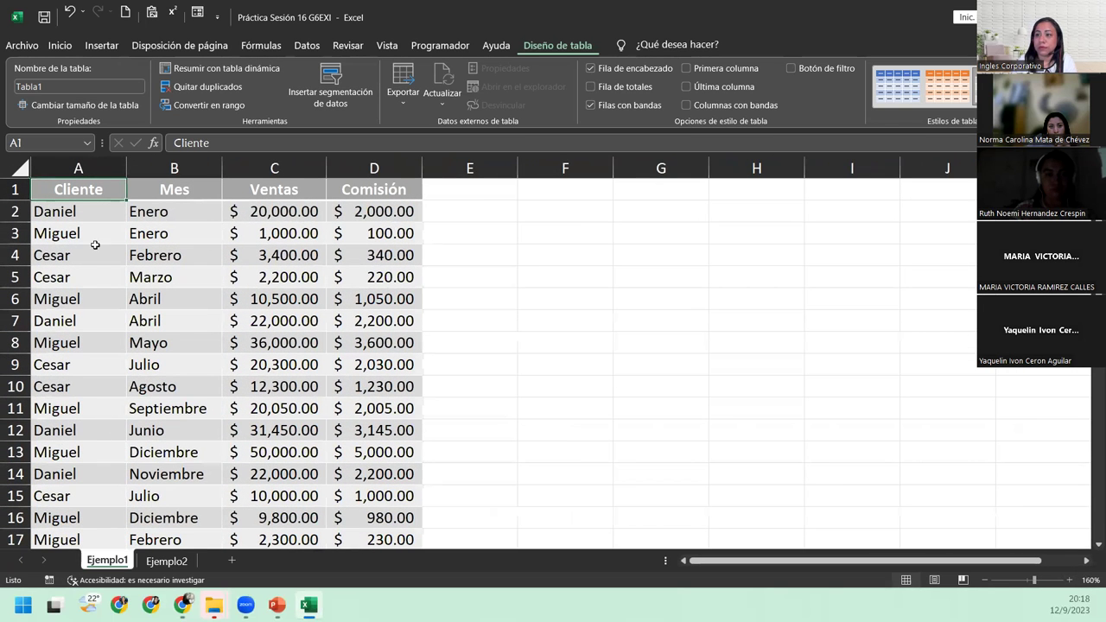
left_click(792, 68)
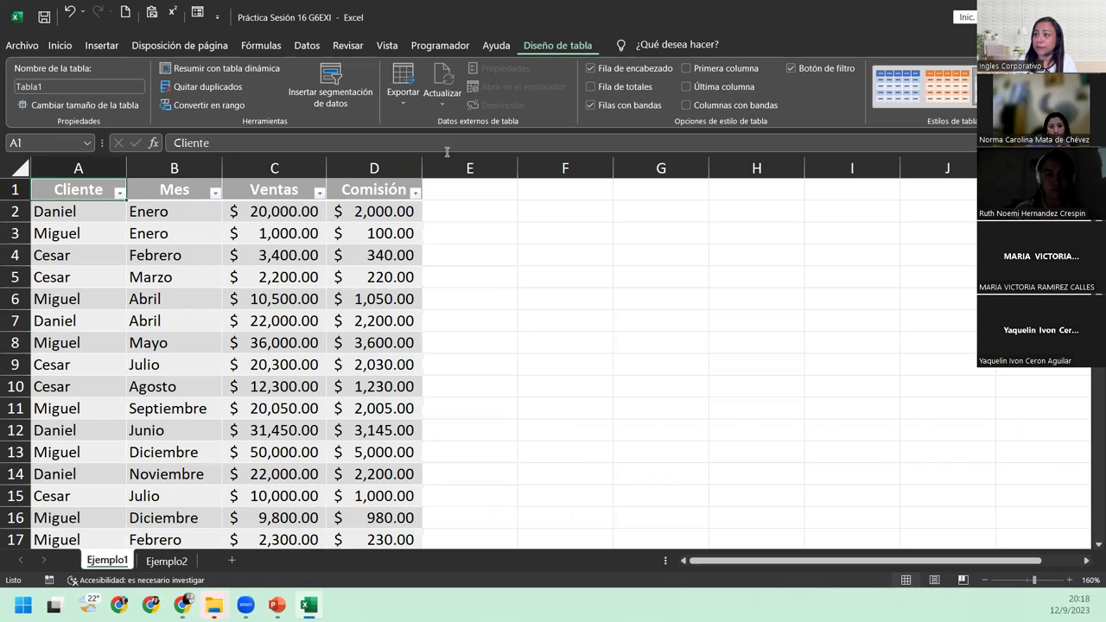
left_click(791, 68)
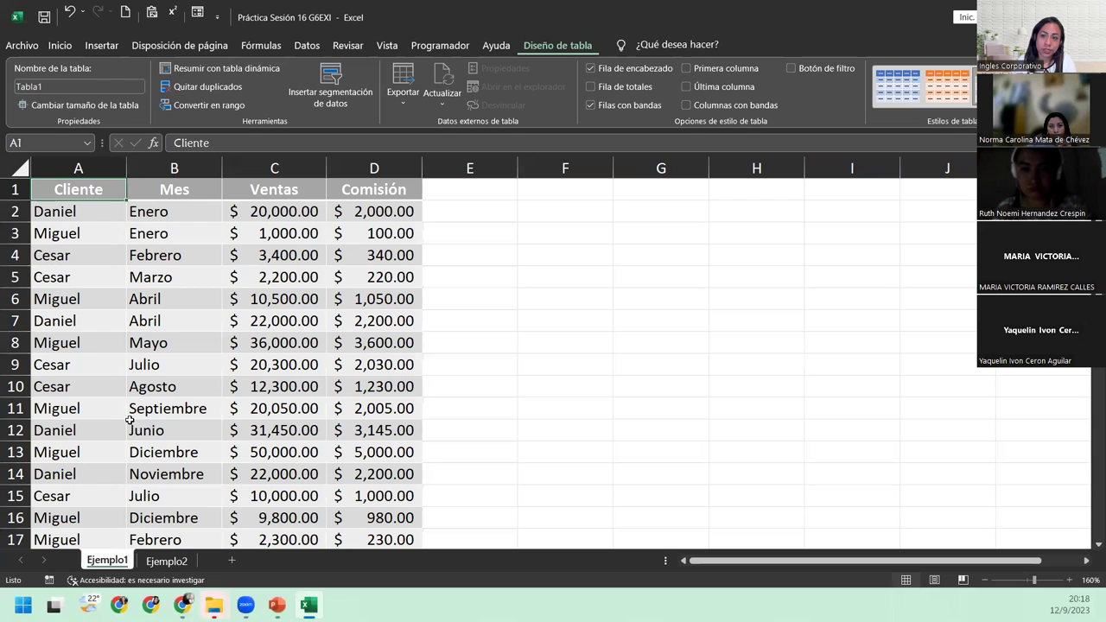
left_click(801, 70)
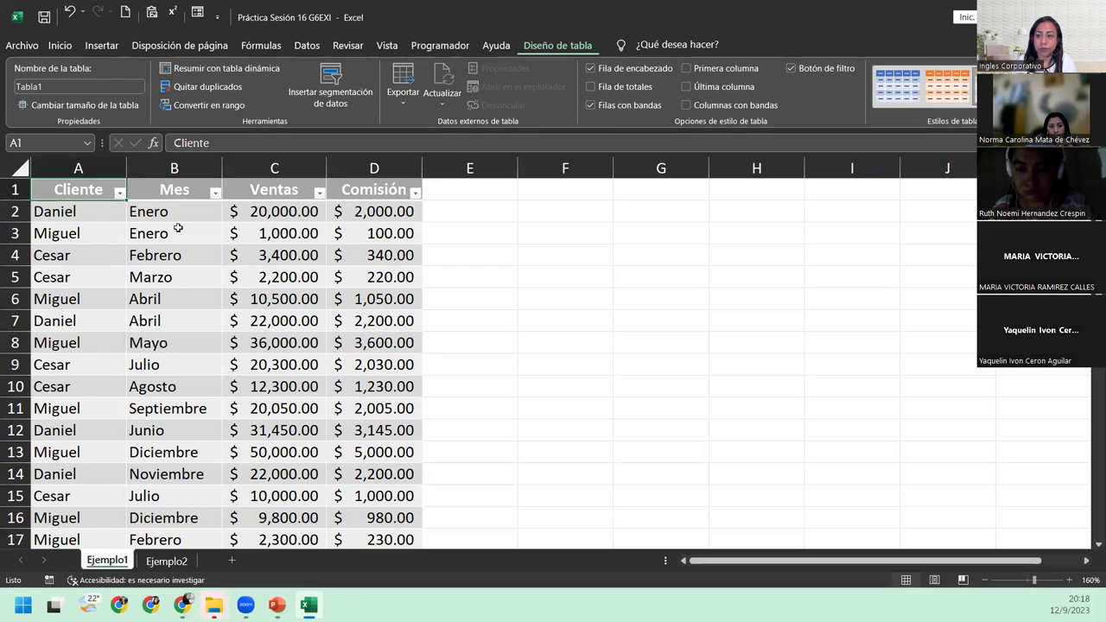
- Filter Ventas to its top 10 records, then clear the Ventas filter
left_click(319, 192)
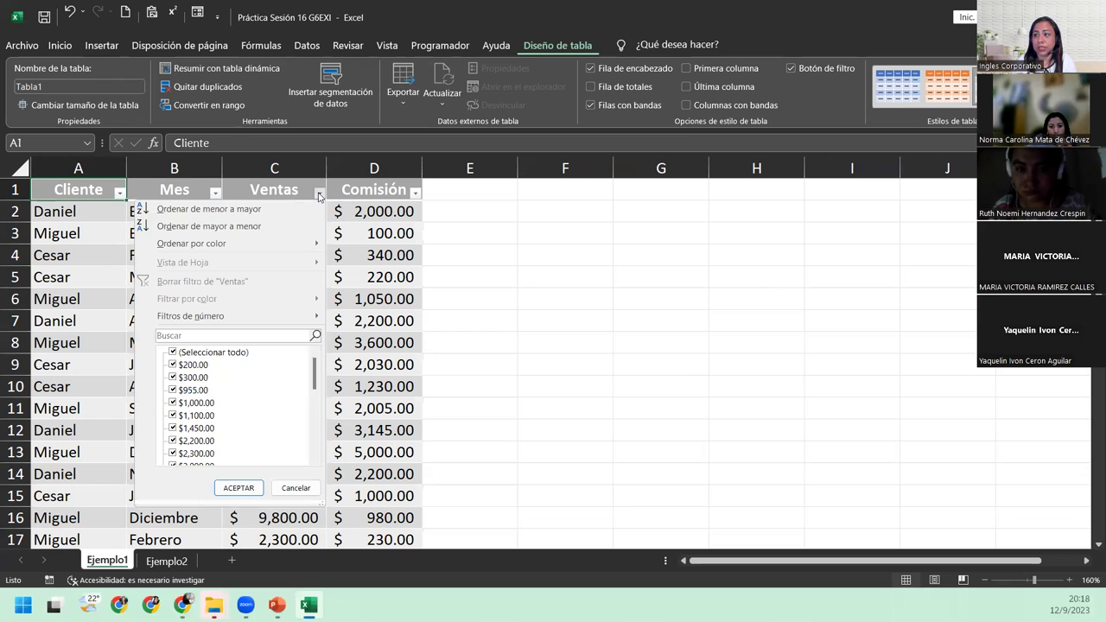
mouse_move(267, 314)
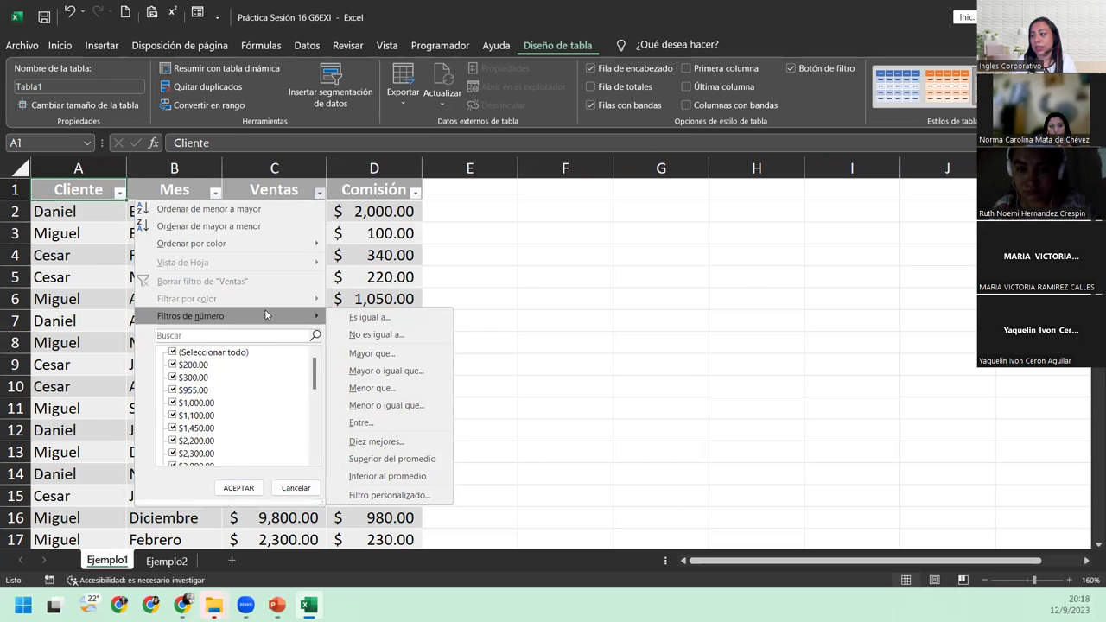
left_click(425, 443)
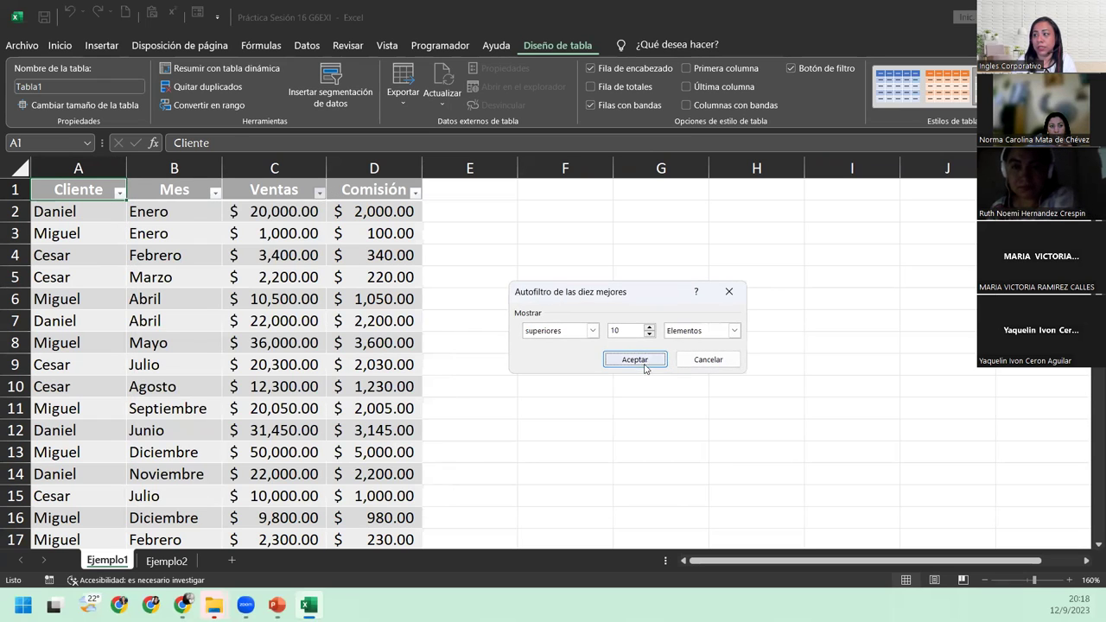
left_click(635, 359)
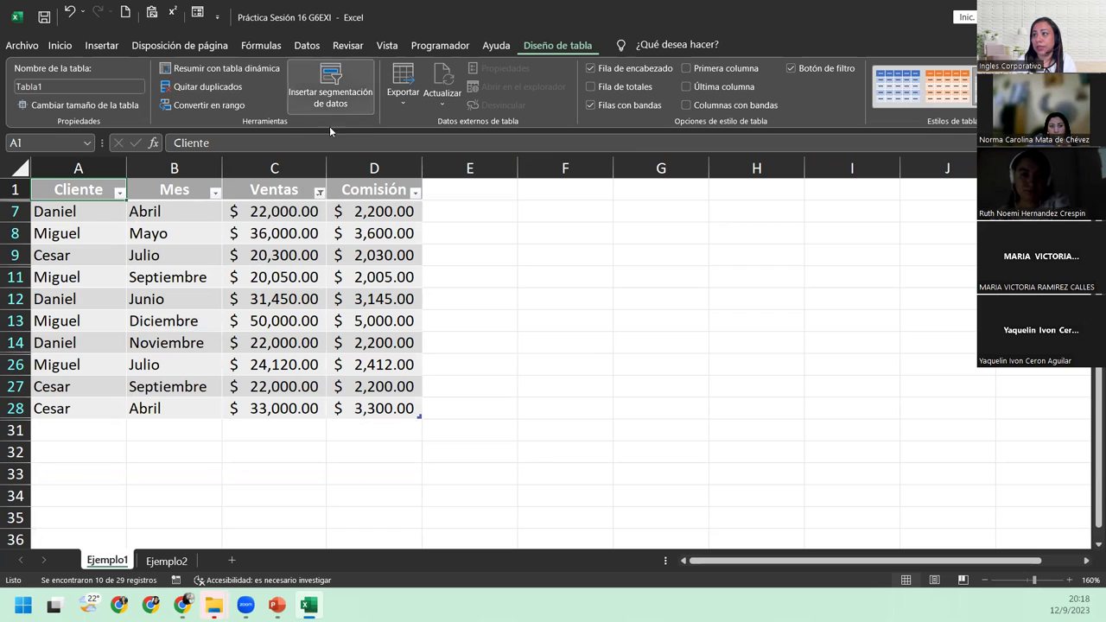
left_click(319, 192)
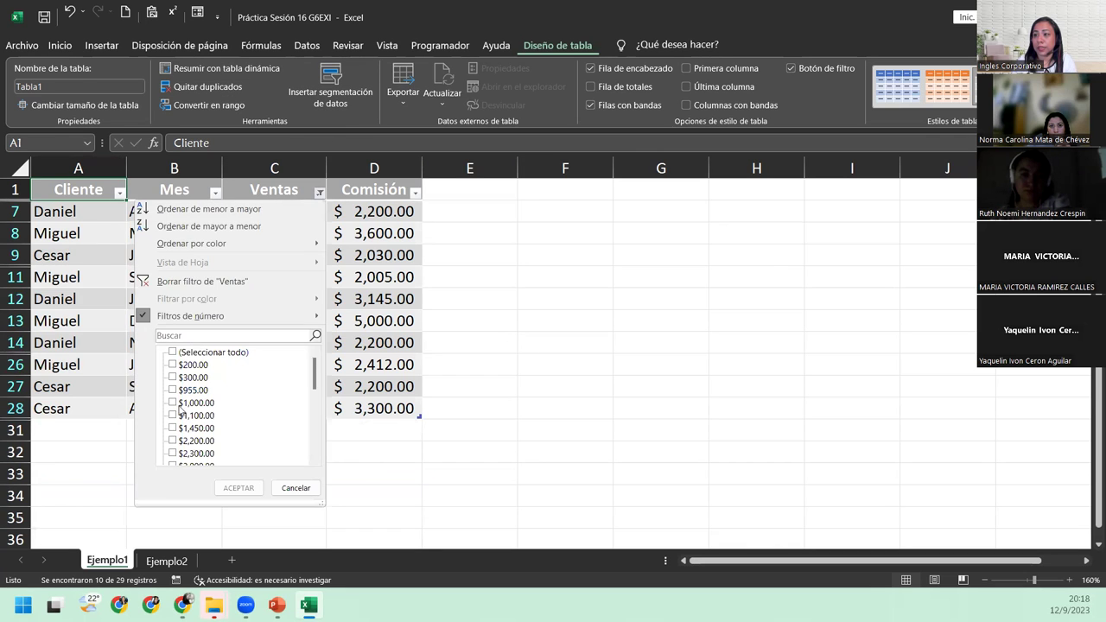
left_click(193, 281)
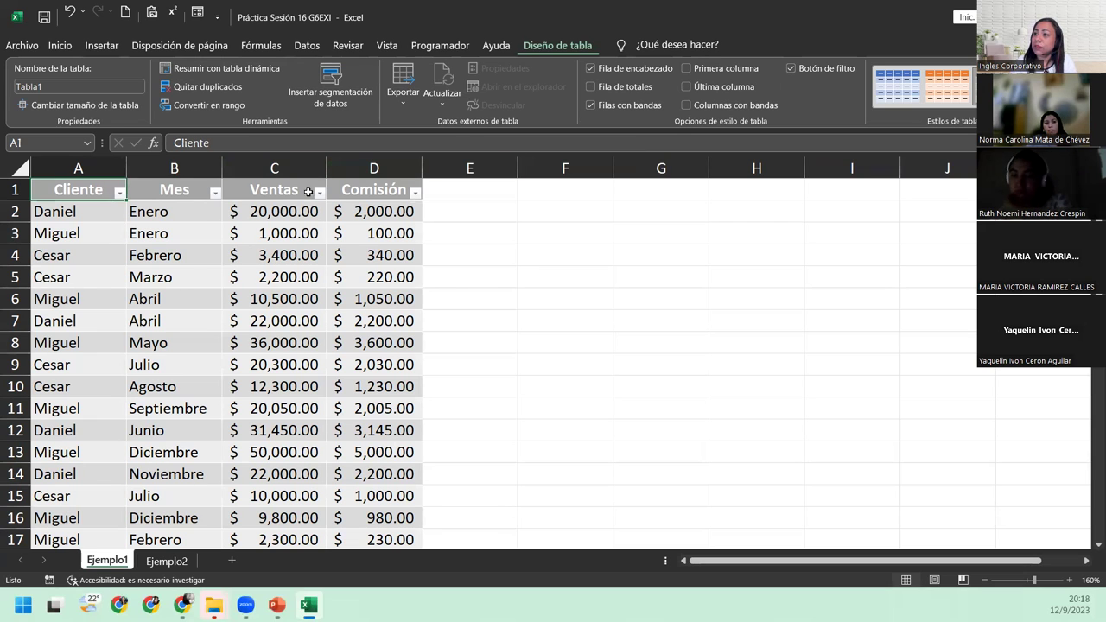
- Uncheck Botón de filtro for Tabla1 and step down through the Cliente column
left_click(792, 69)
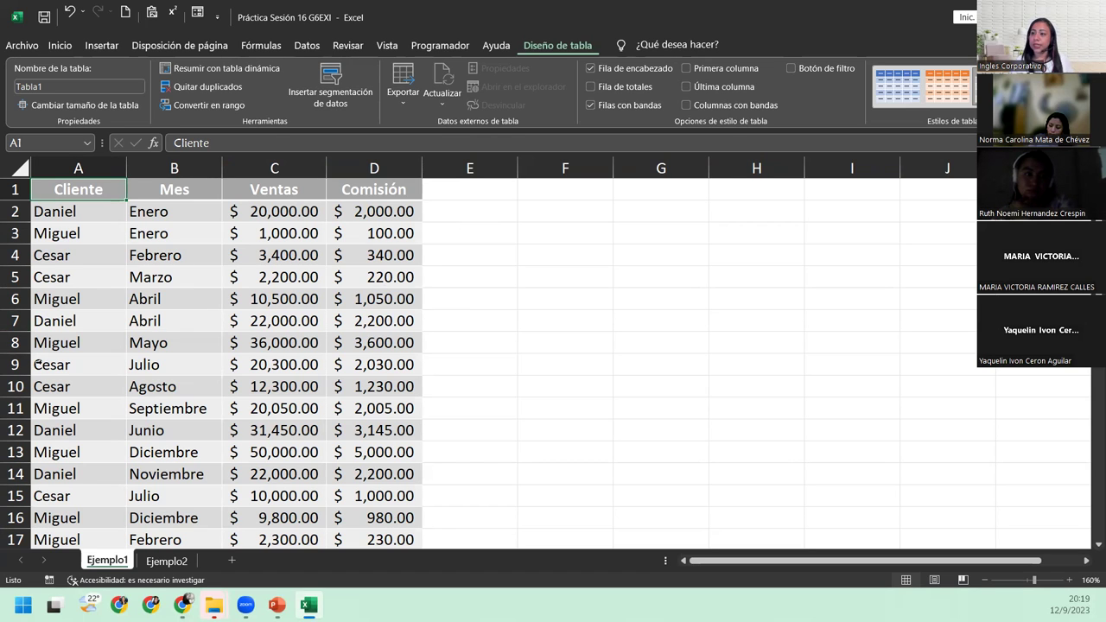
left_click(76, 335)
key("Down")
key("Down")
key("Down")
key("Down")
key("Down")
key("Down")
key("Down")
key("Down")
key("Down")
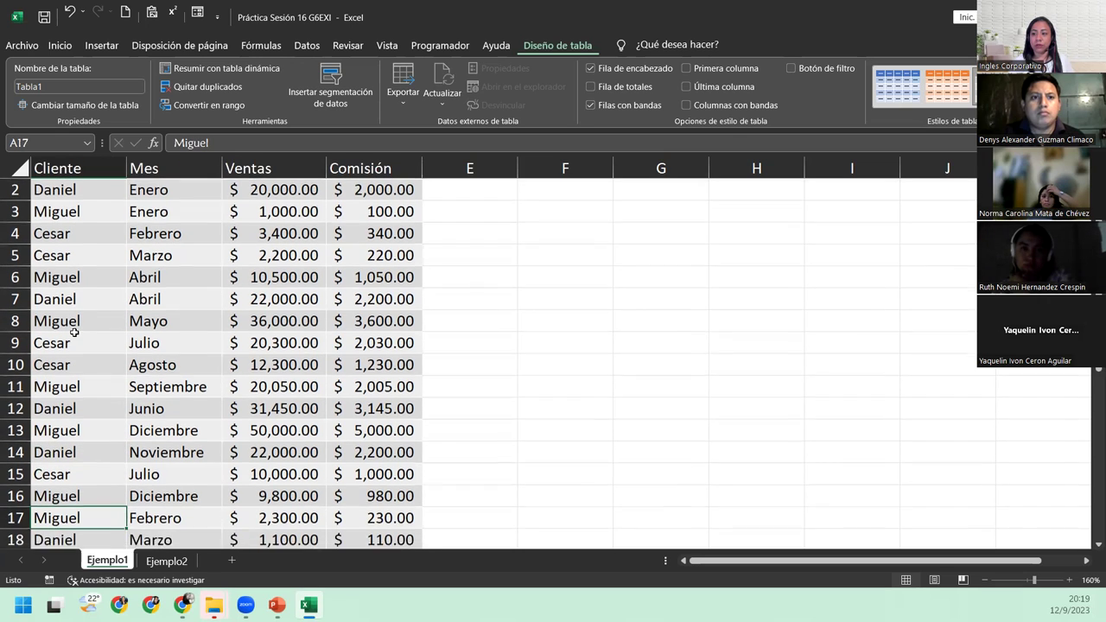
key("Down")
key("Down")
key("Down")
key("Down")
key("Down")
key("Down")
key("Down")
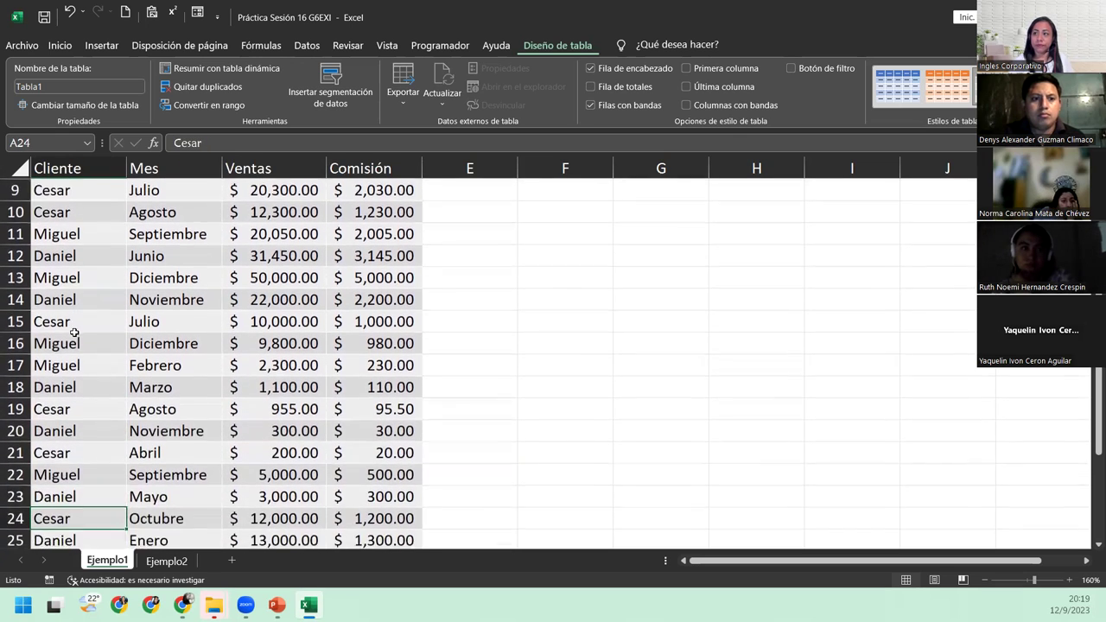
key("Down")
key("Down")
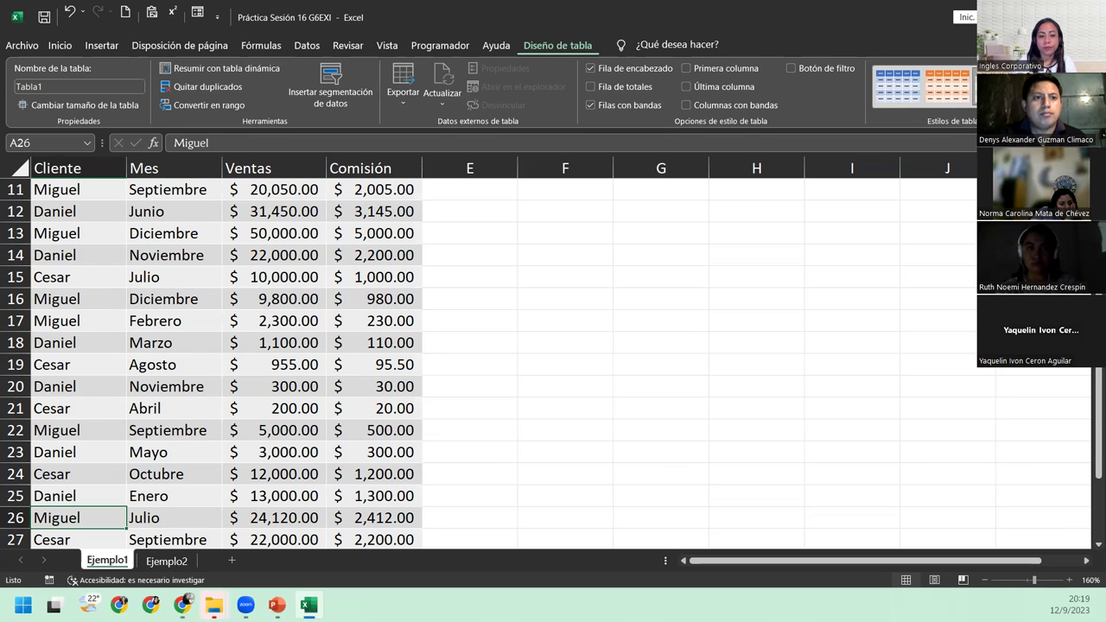
left_click(183, 605)
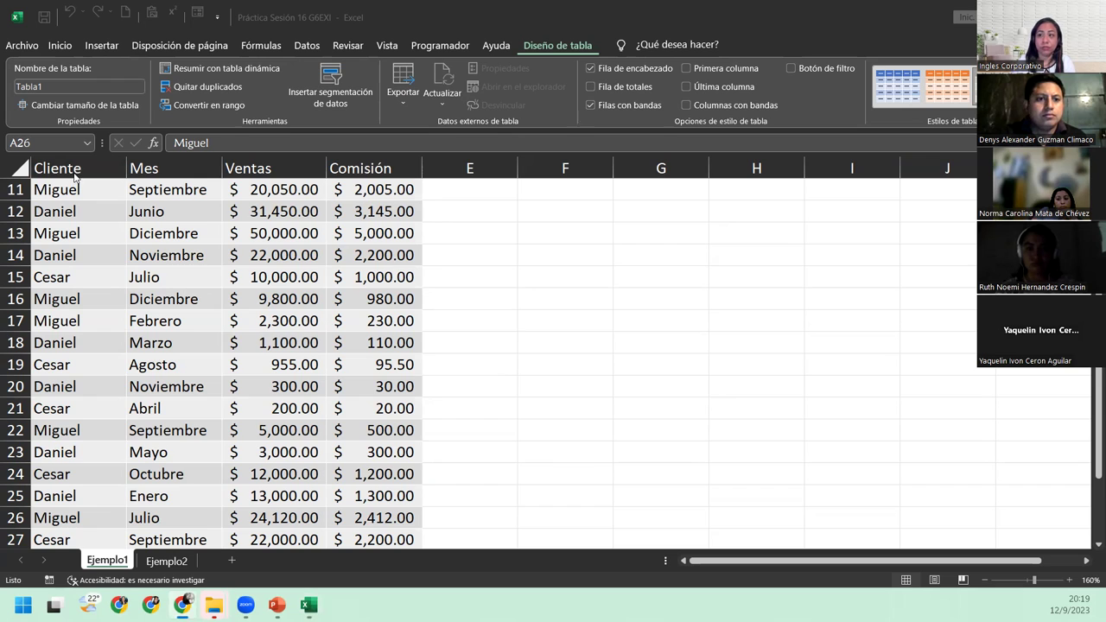
scroll(91, 355, "down", 6)
scroll(94, 352, "up", 2)
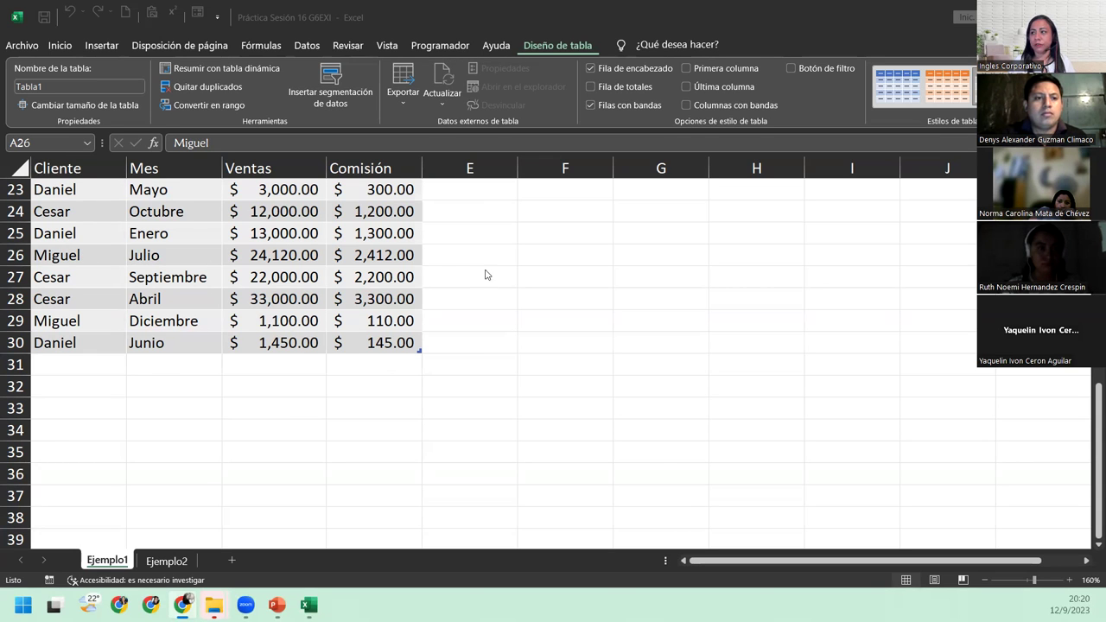
left_click(531, 269)
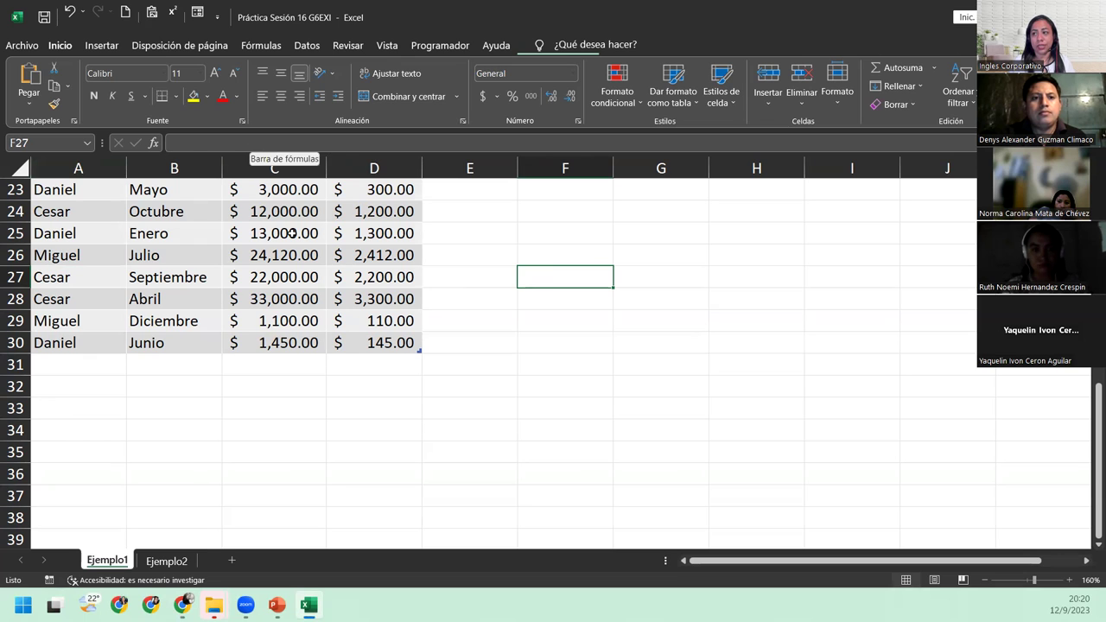
left_click(205, 259)
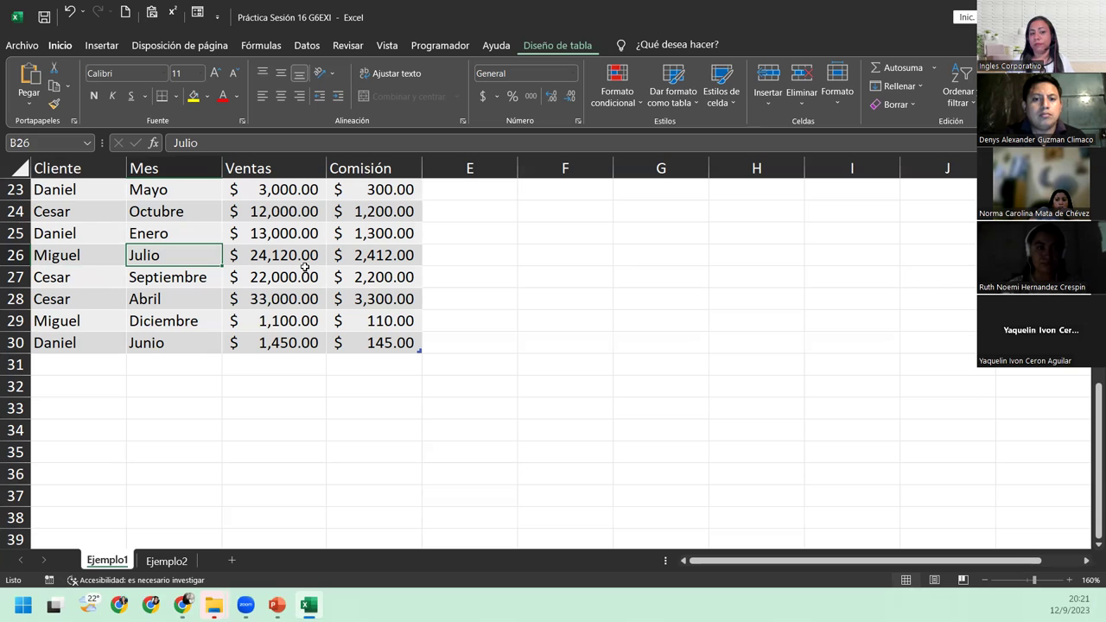
left_click(240, 276)
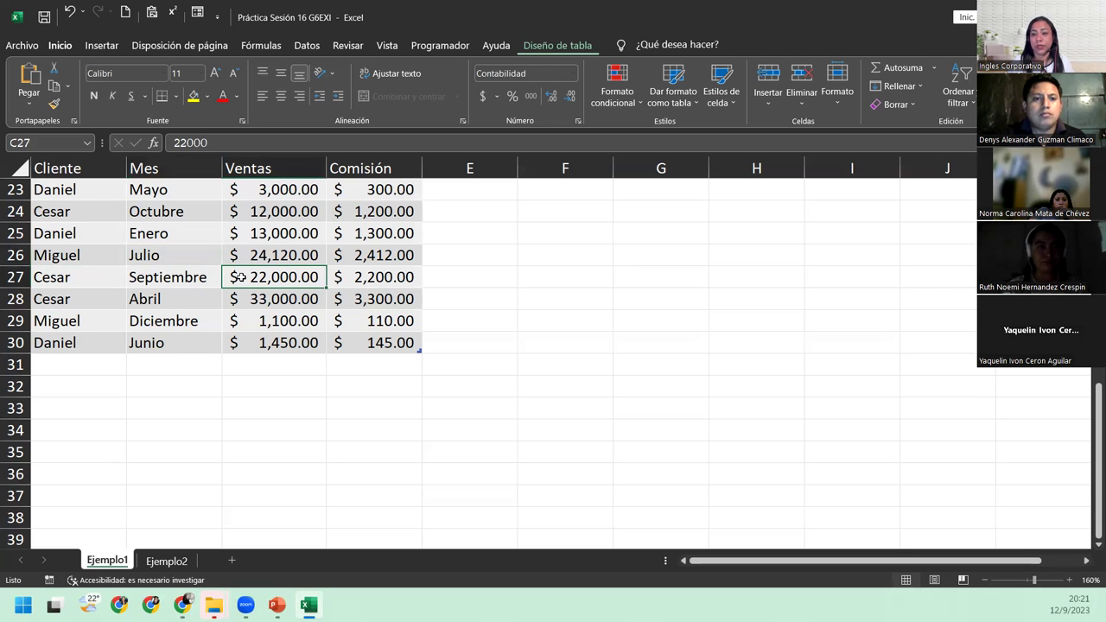
scroll(240, 277, "up", 4)
scroll(240, 276, "up", 4)
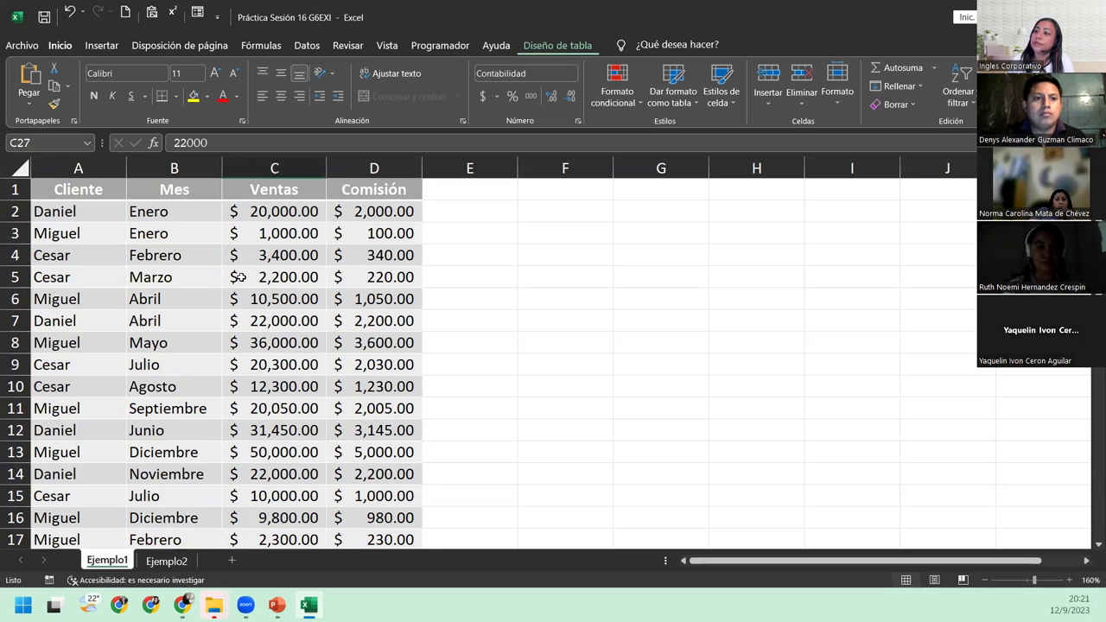
scroll(240, 276, "down", 6)
scroll(241, 276, "down", 4)
scroll(241, 276, "up", 5)
scroll(242, 277, "up", 5)
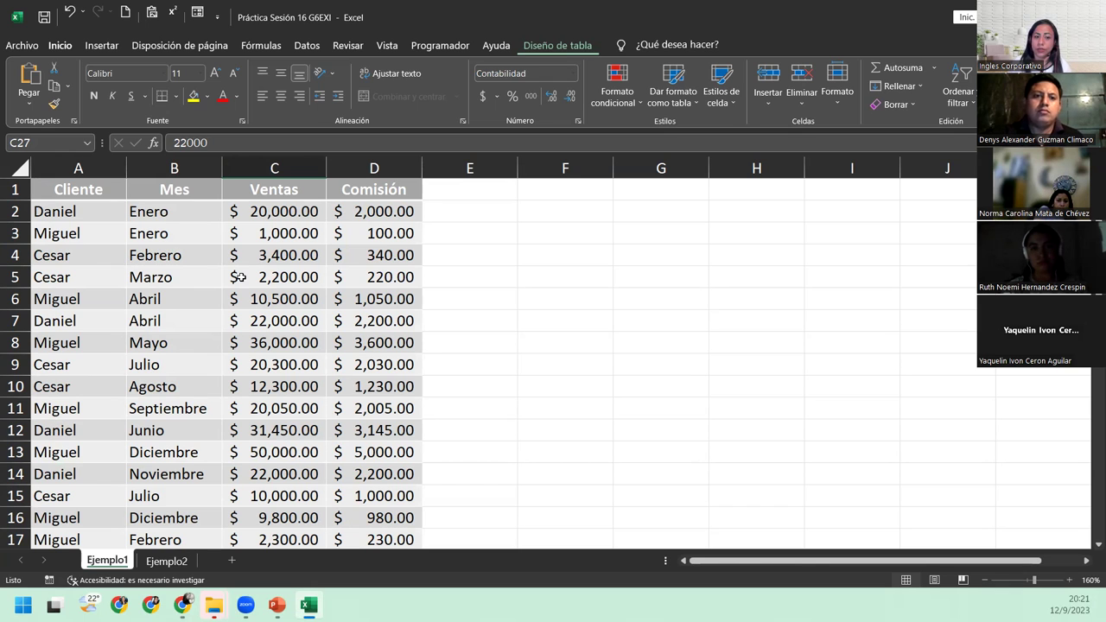
scroll(328, 376, "down", 6)
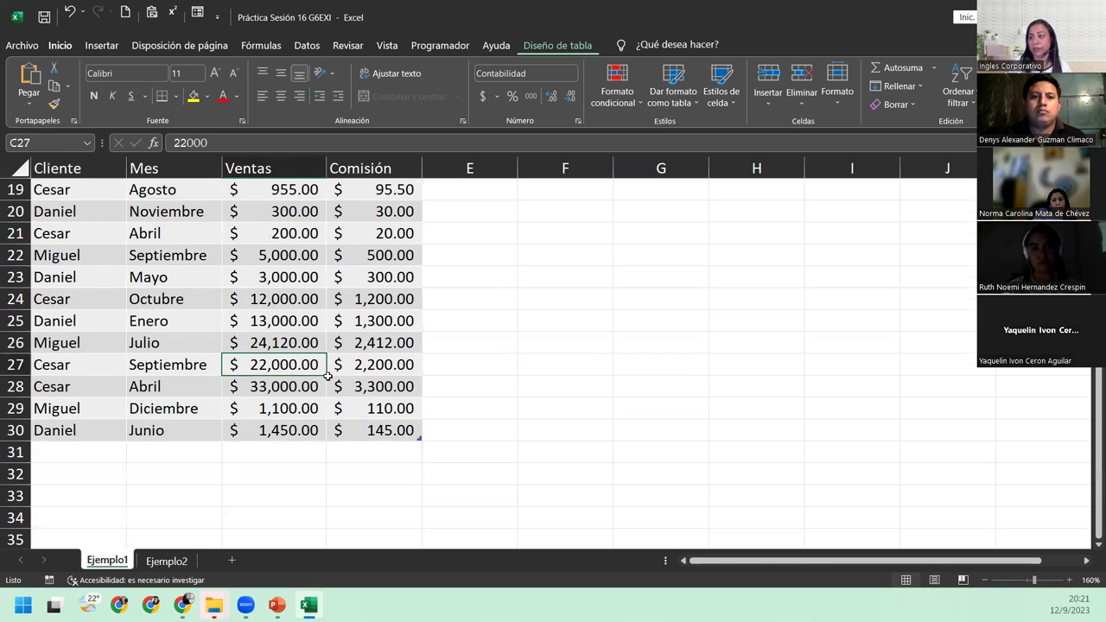
scroll(328, 376, "down", 1)
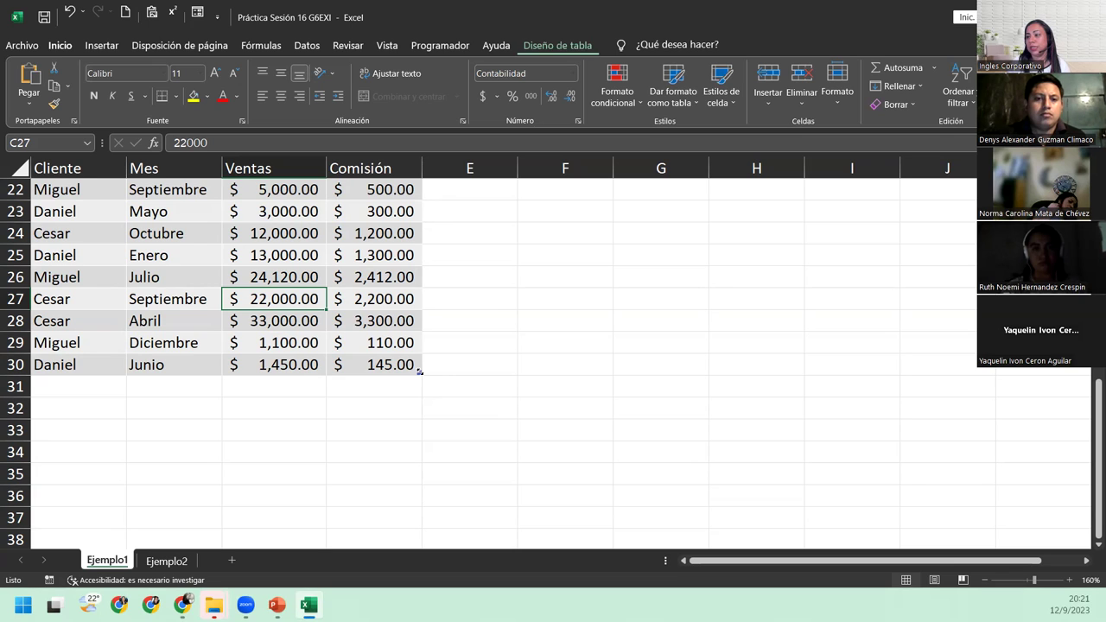
- Drag Tabla1's edge into column E to add an empty Columna1 column, then go to its header E1
left_click_drag(420, 372, 497, 375)
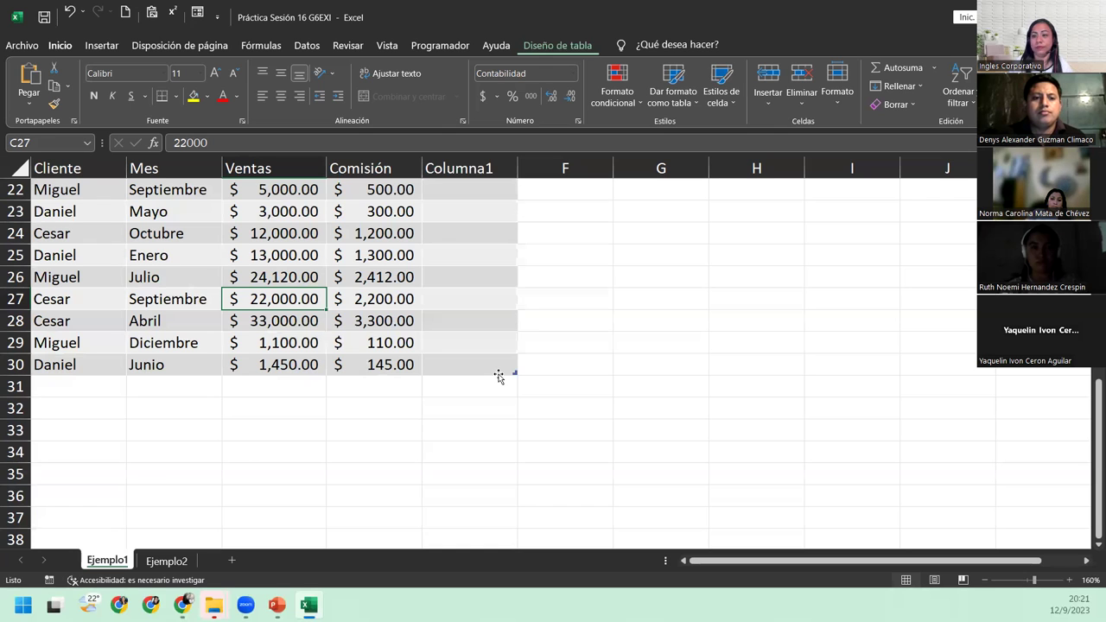
left_click(496, 360)
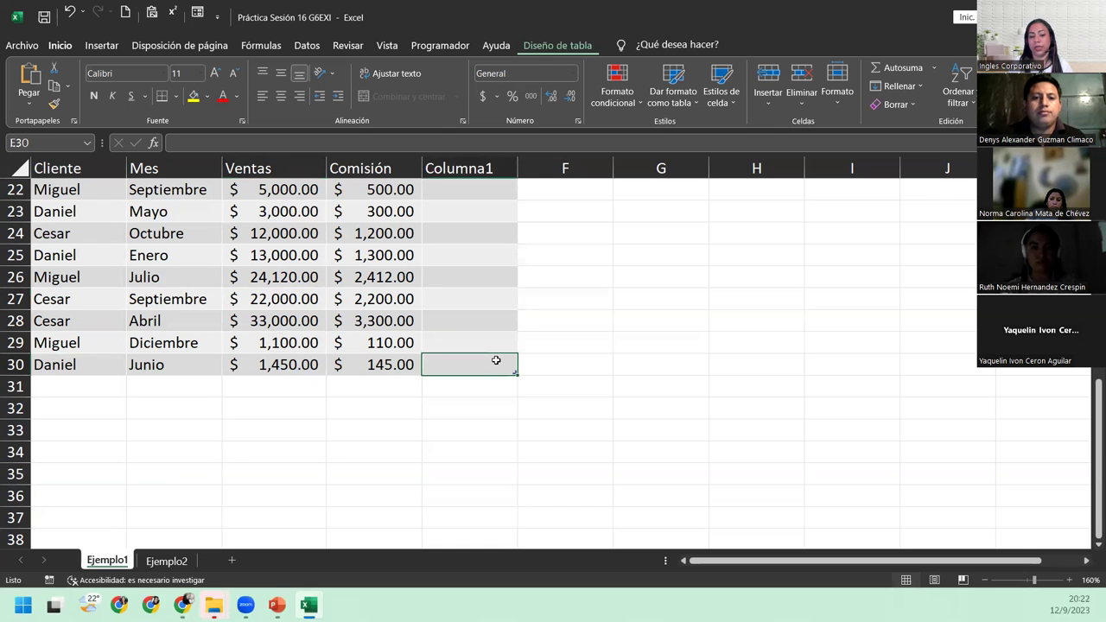
key("ctrl+Up")
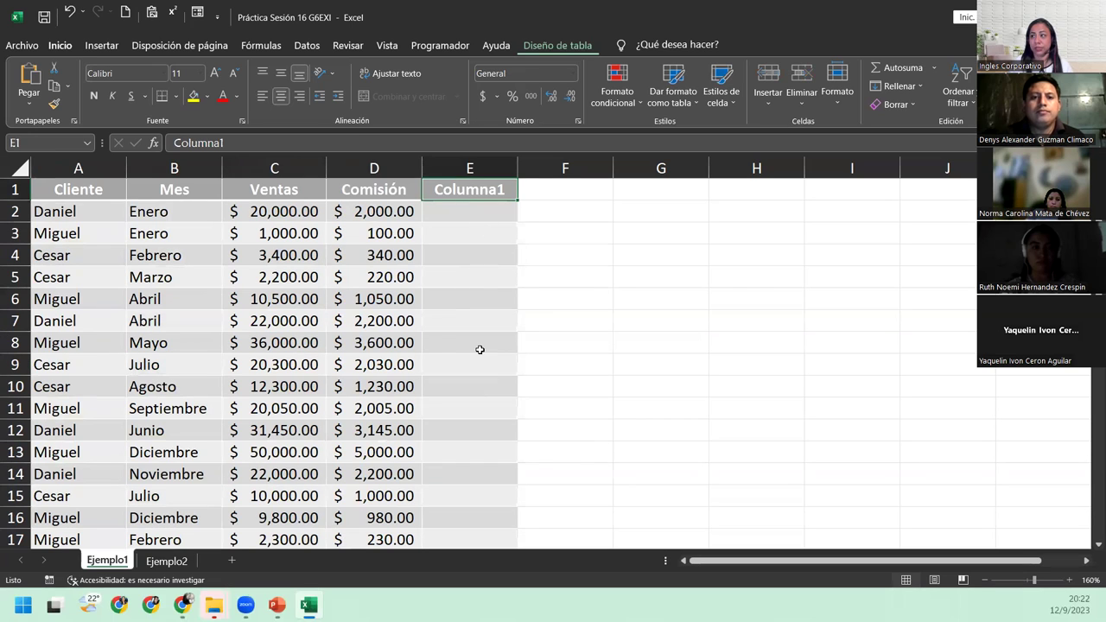
- Rename the new column header to 'Venta total'
type("Venr")
key("BackSpace")
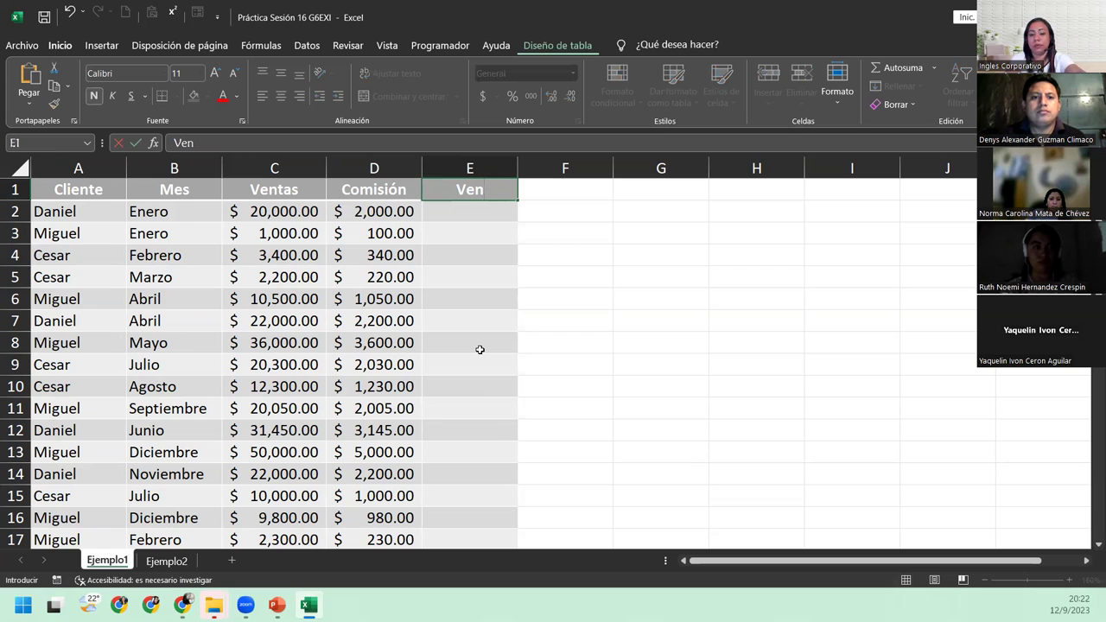
type("ta total")
key("Return")
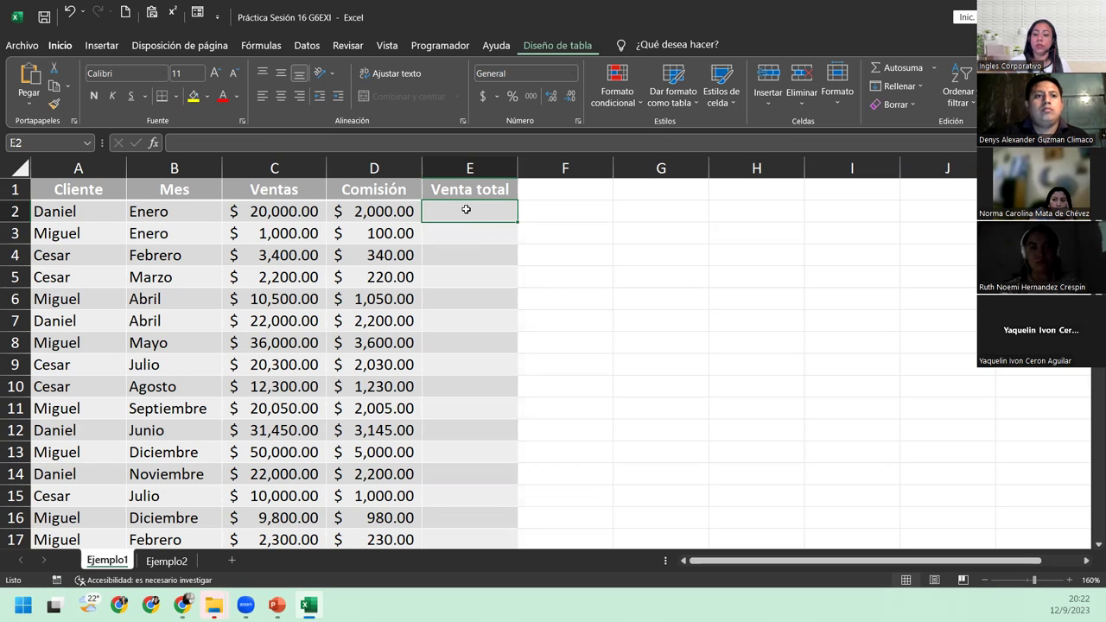
type("=")
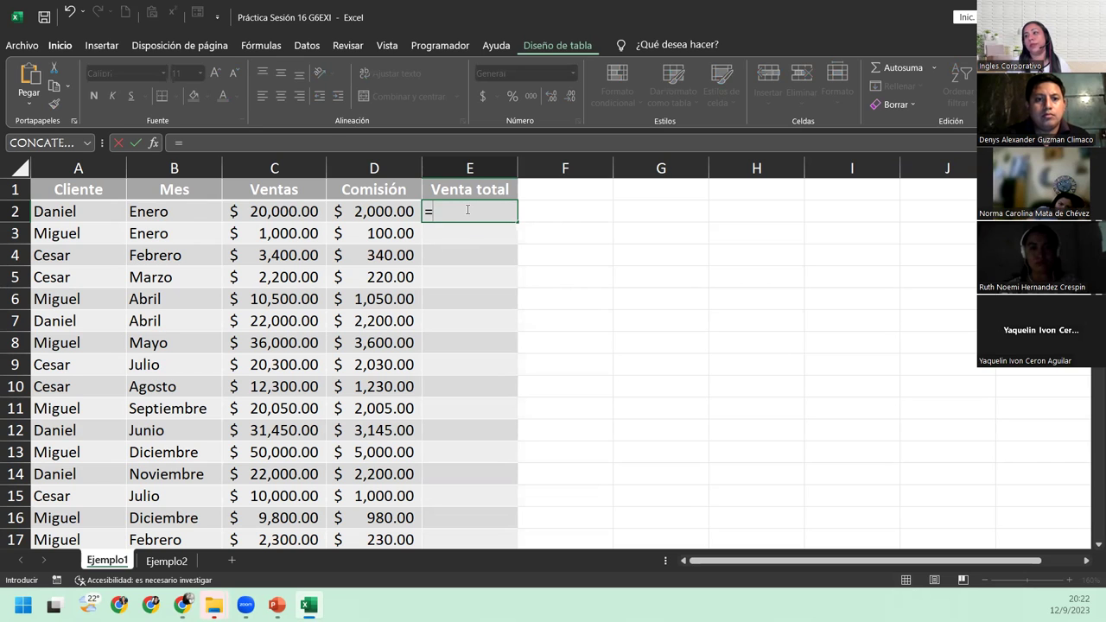
left_click(310, 217)
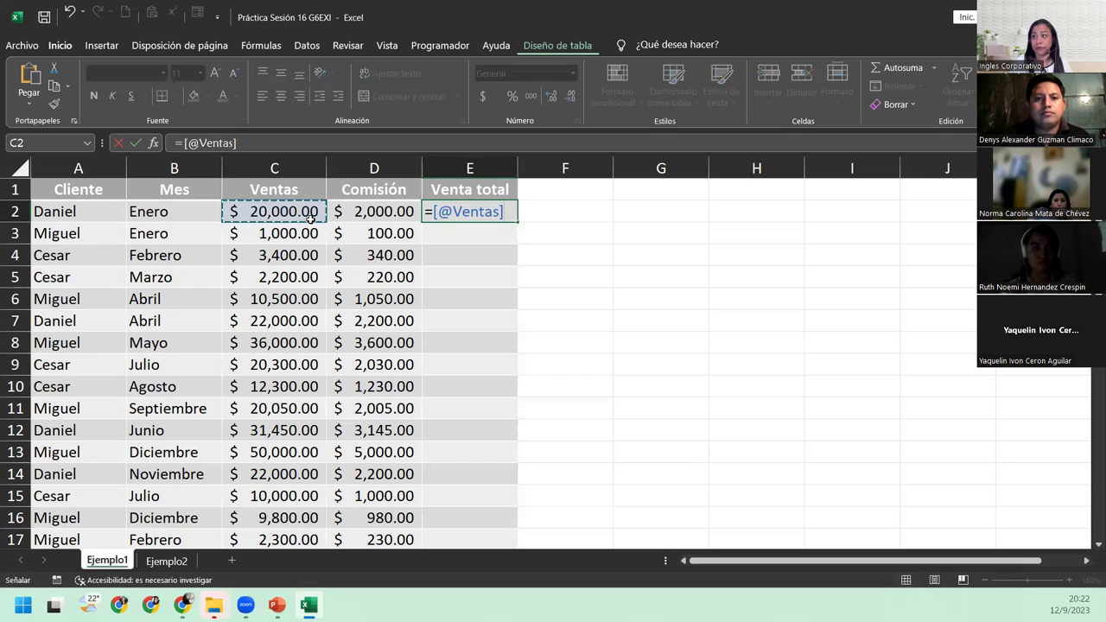
type("-")
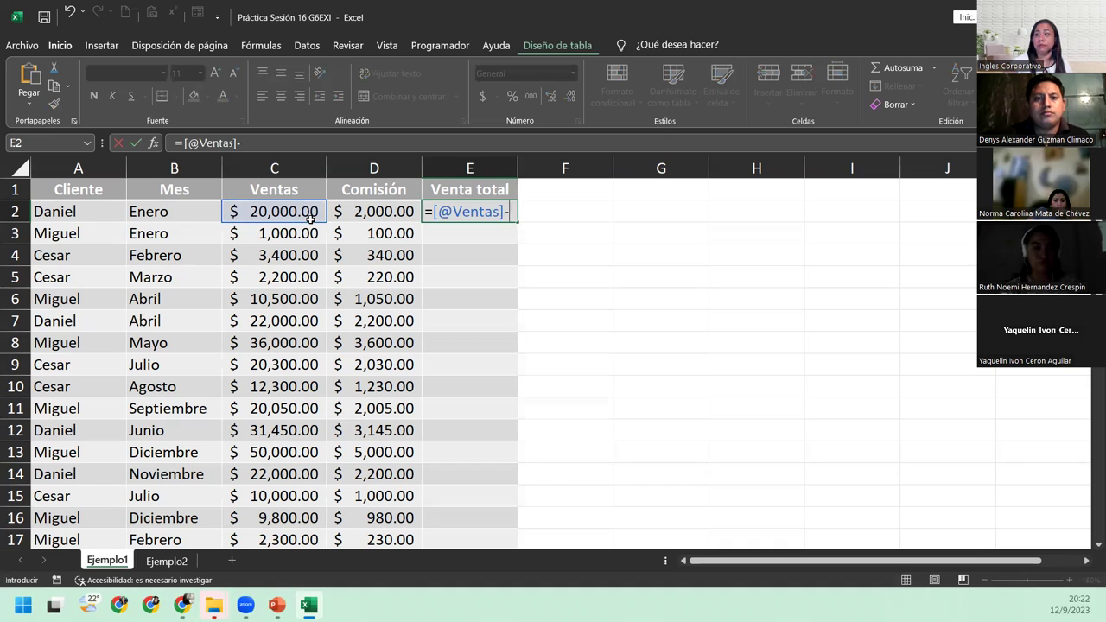
left_click(355, 213)
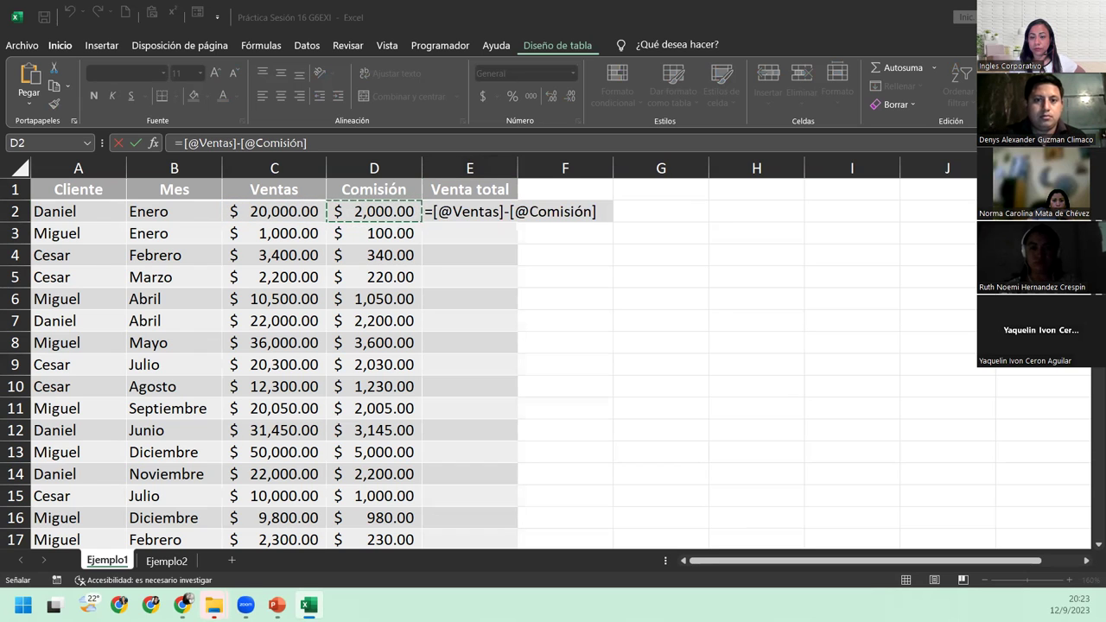
left_click(609, 209)
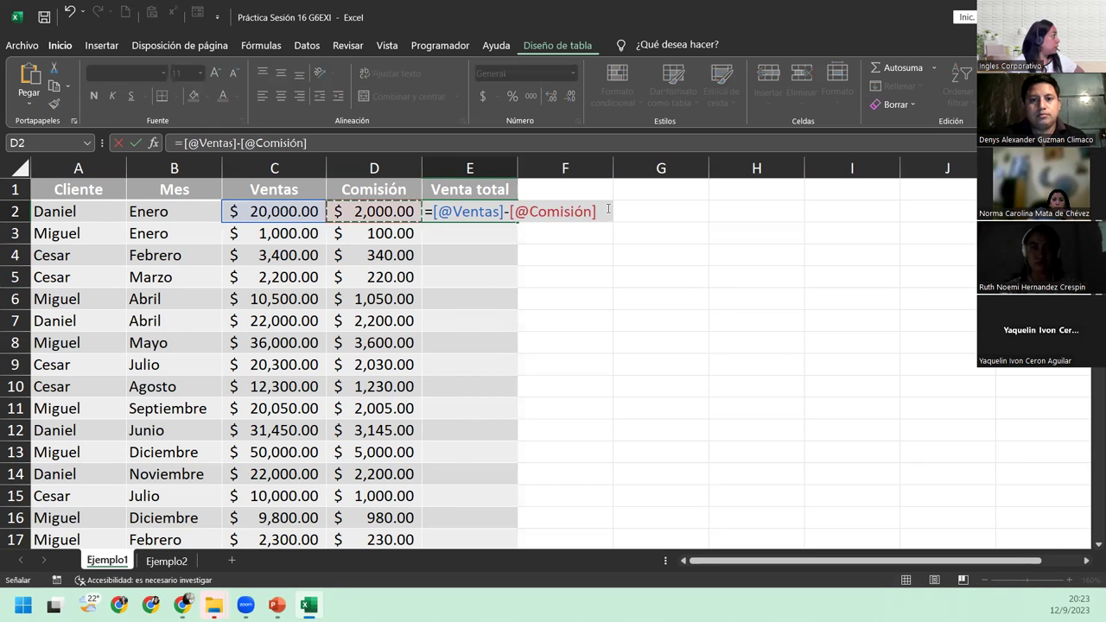
key("Return")
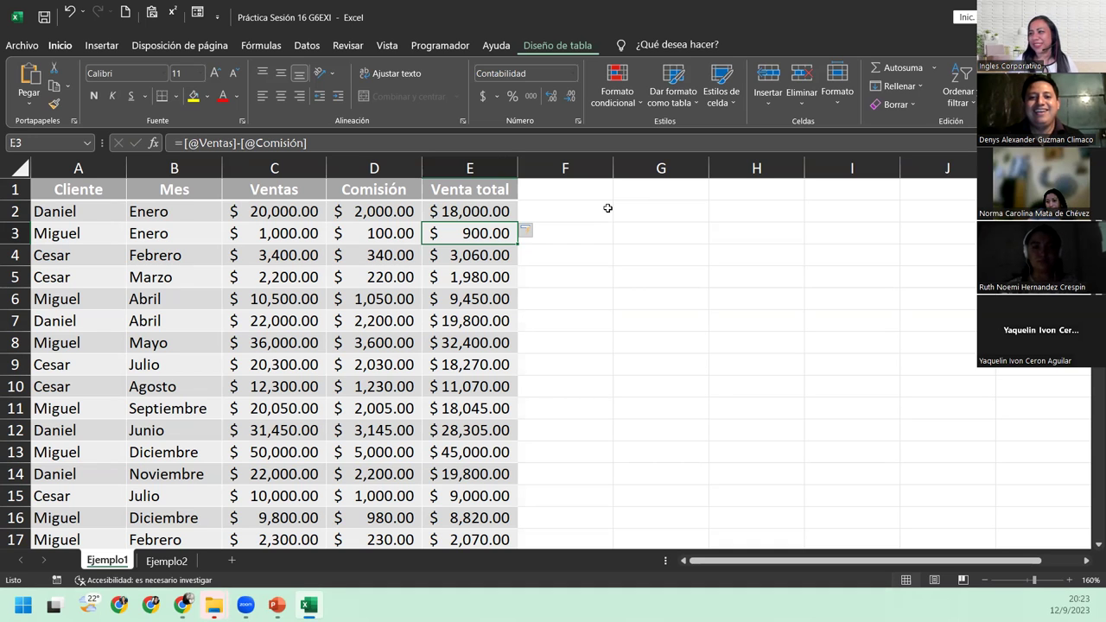
left_click(498, 210)
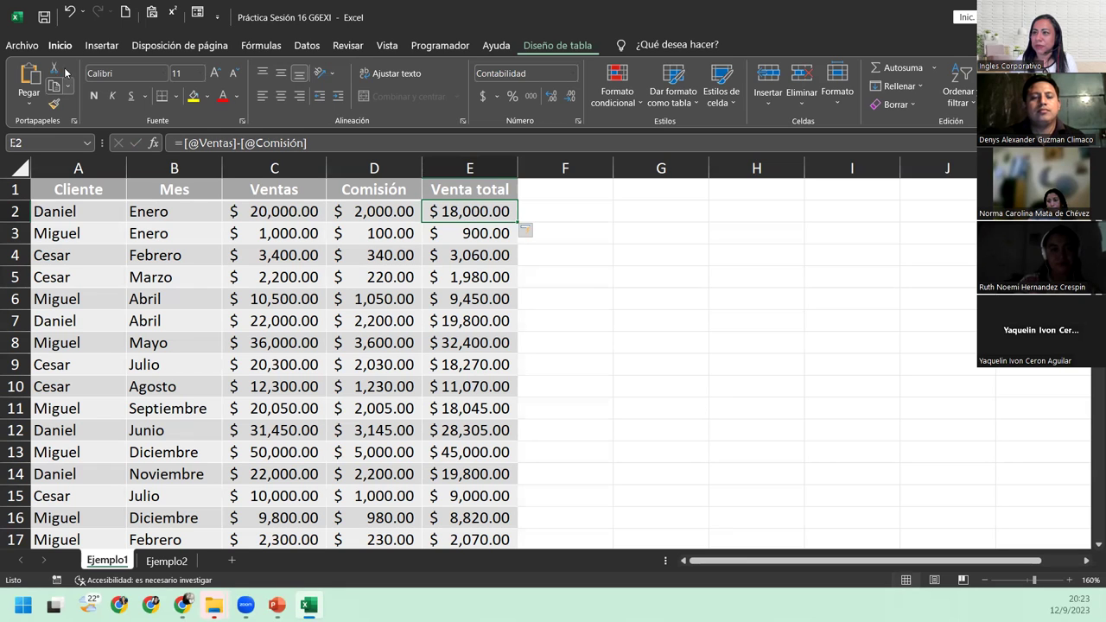
left_click(69, 11)
double_click(470, 212)
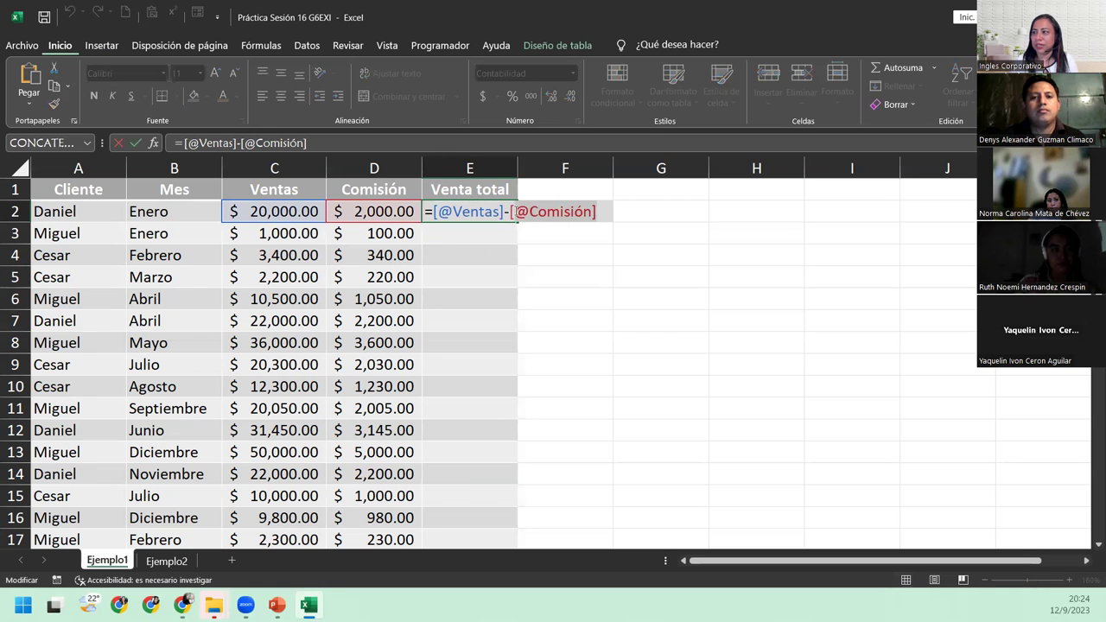
left_click_drag(509, 212, 597, 211)
key("Delete")
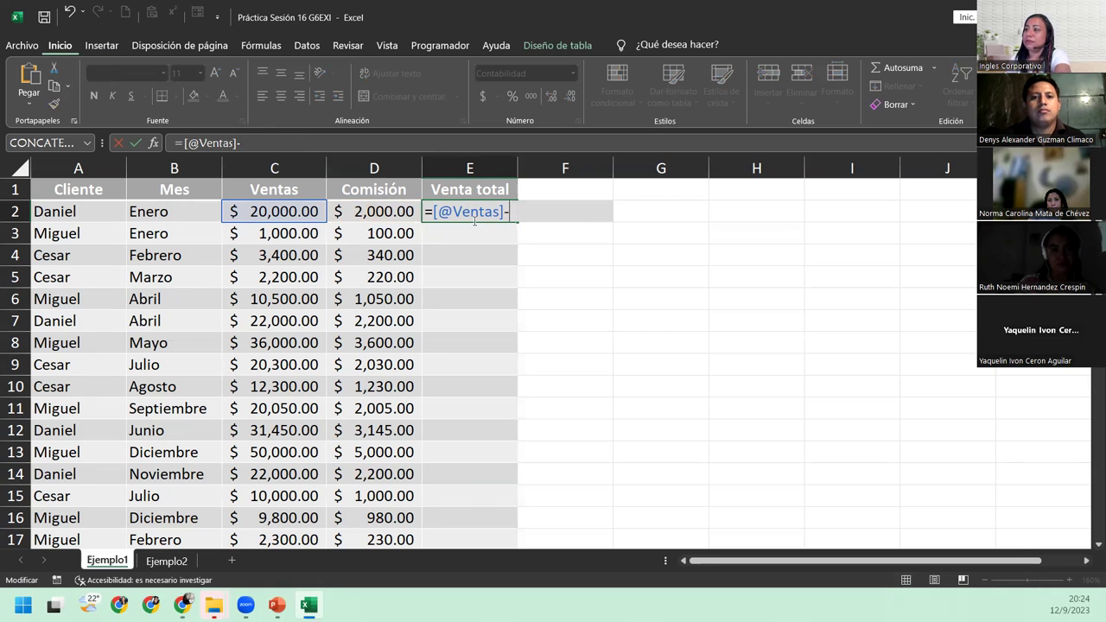
left_click(399, 205)
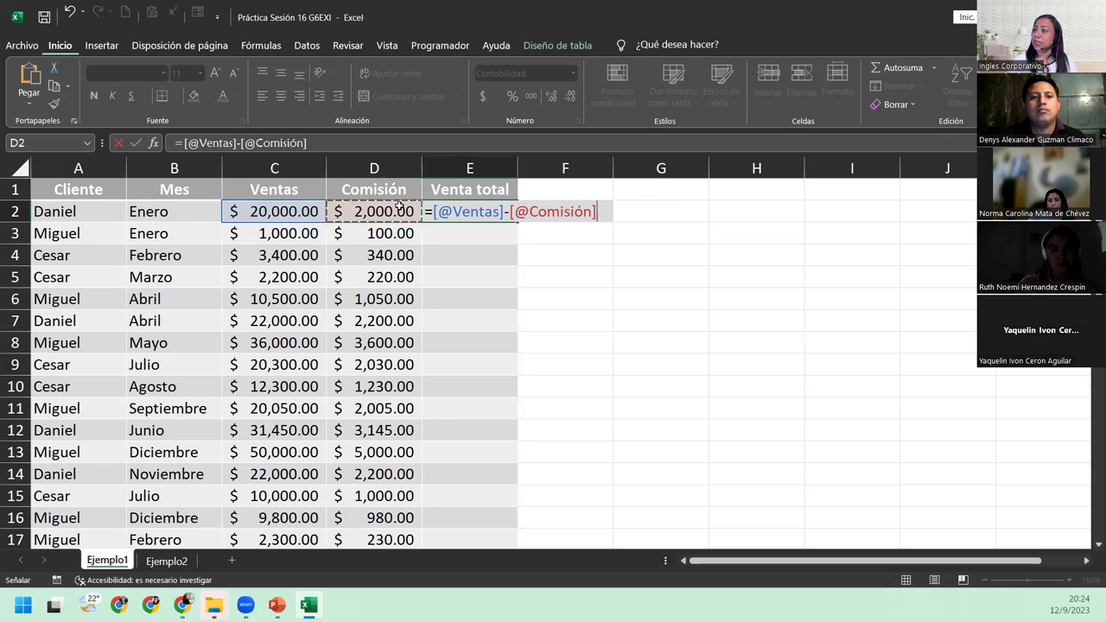
key("Return")
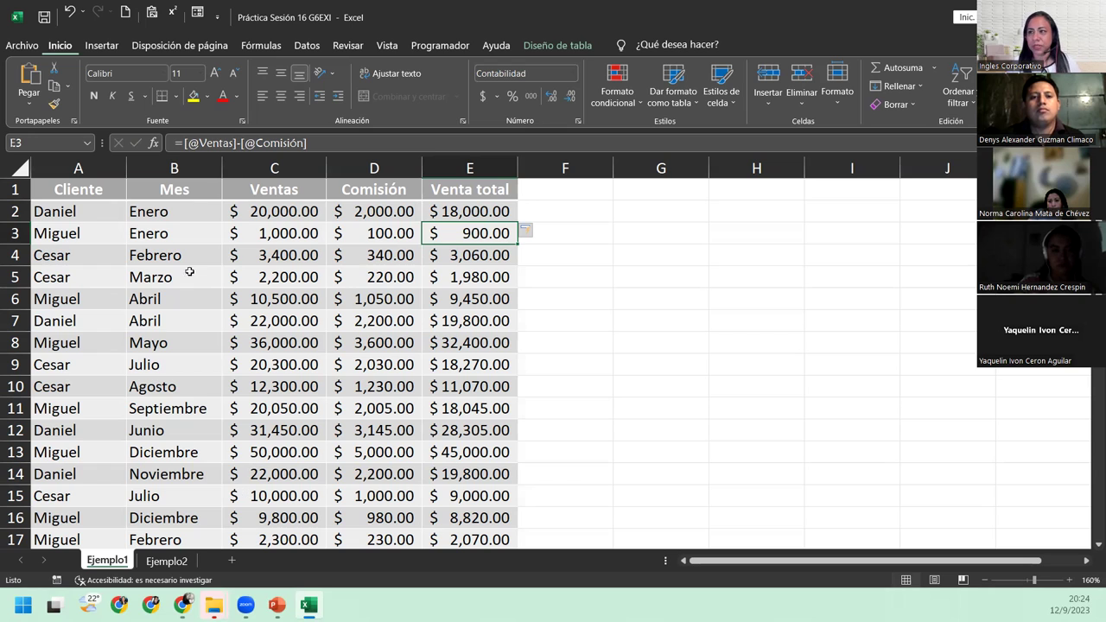
left_click(173, 241)
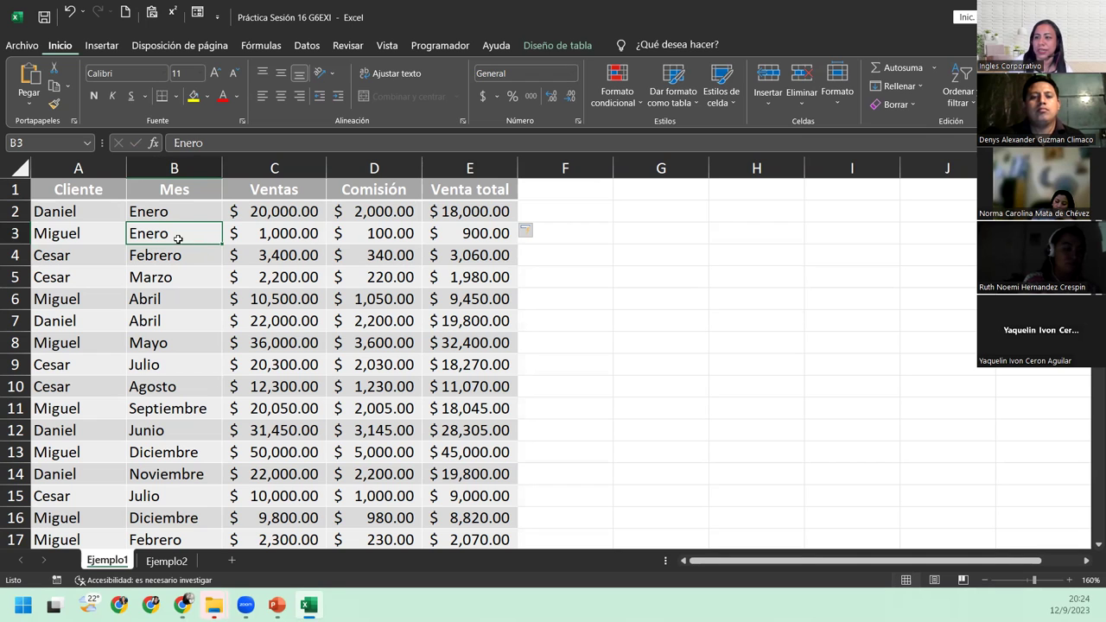
- Scroll through the sales table and bring up the Diseño de tabla options
scroll(110, 413, "down", 6)
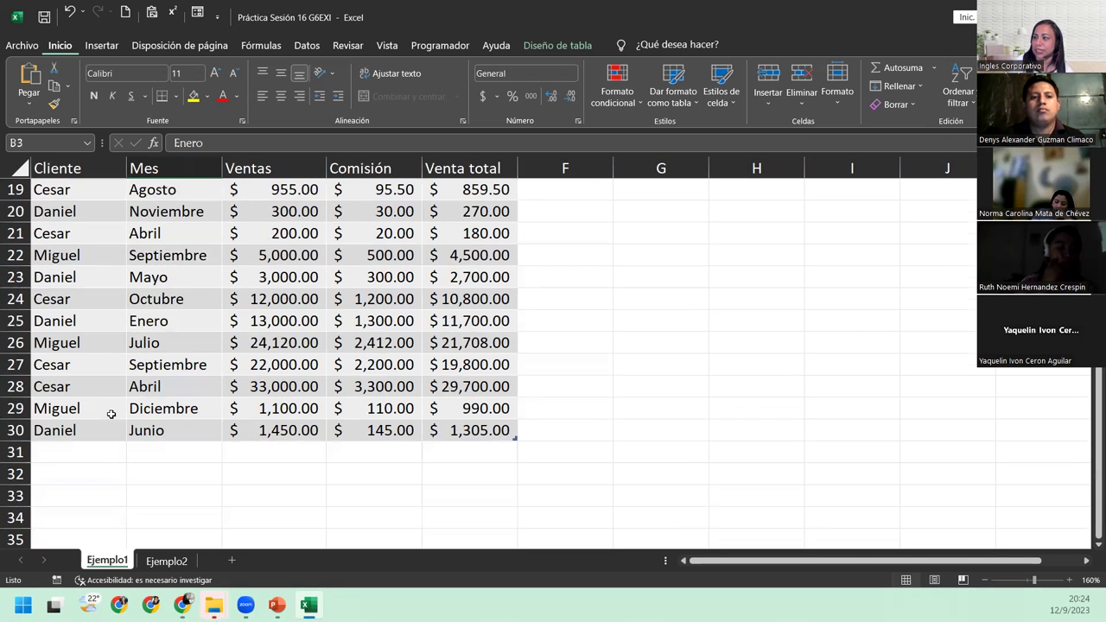
scroll(110, 413, "down", 2)
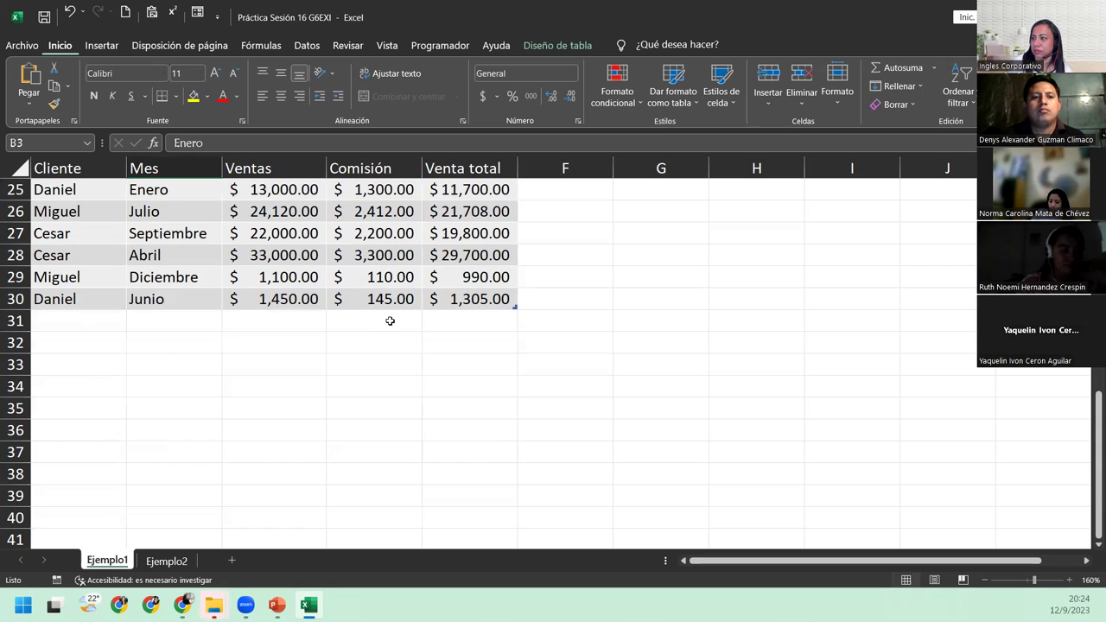
scroll(425, 318, "up", 6)
scroll(427, 320, "up", 2)
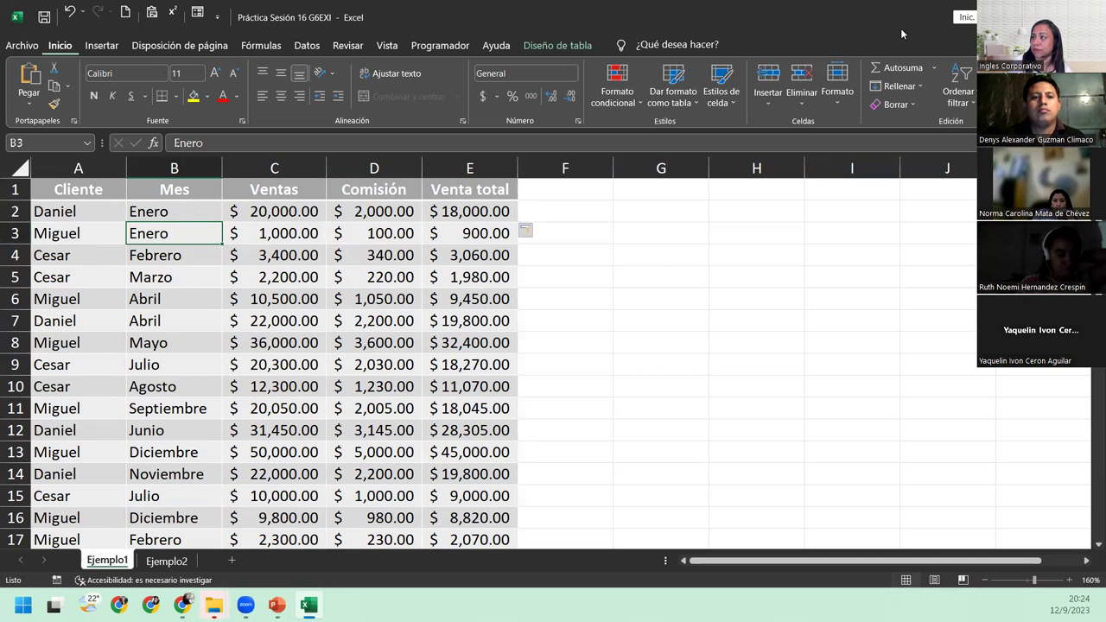
left_click(568, 44)
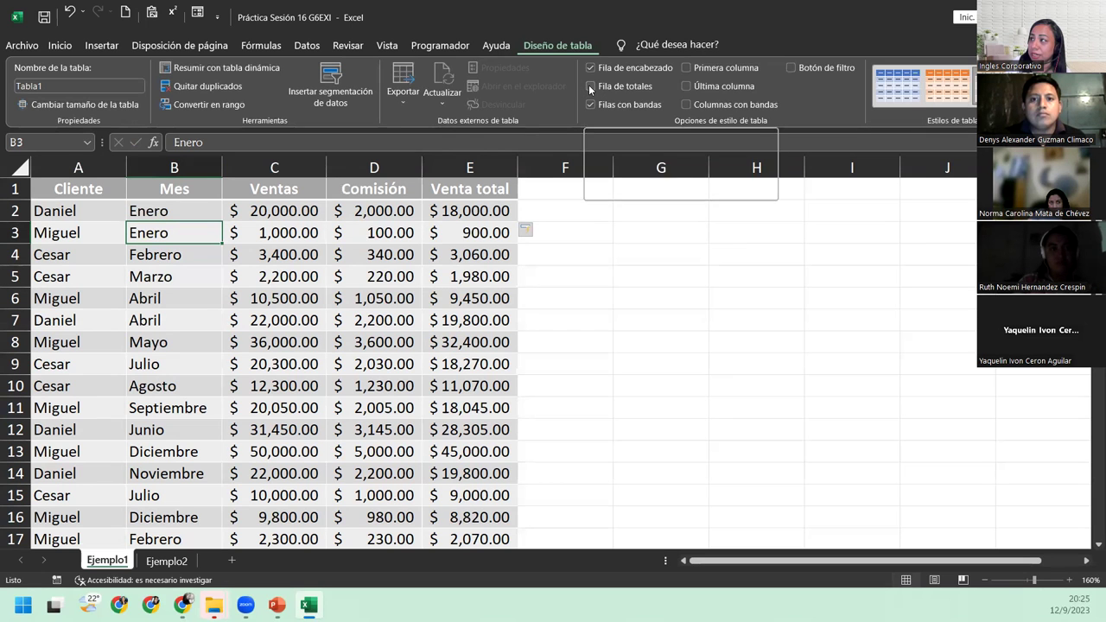
- Turn on Fila de totales and autofit column E so the $351,472.50 total shows
left_click(591, 89)
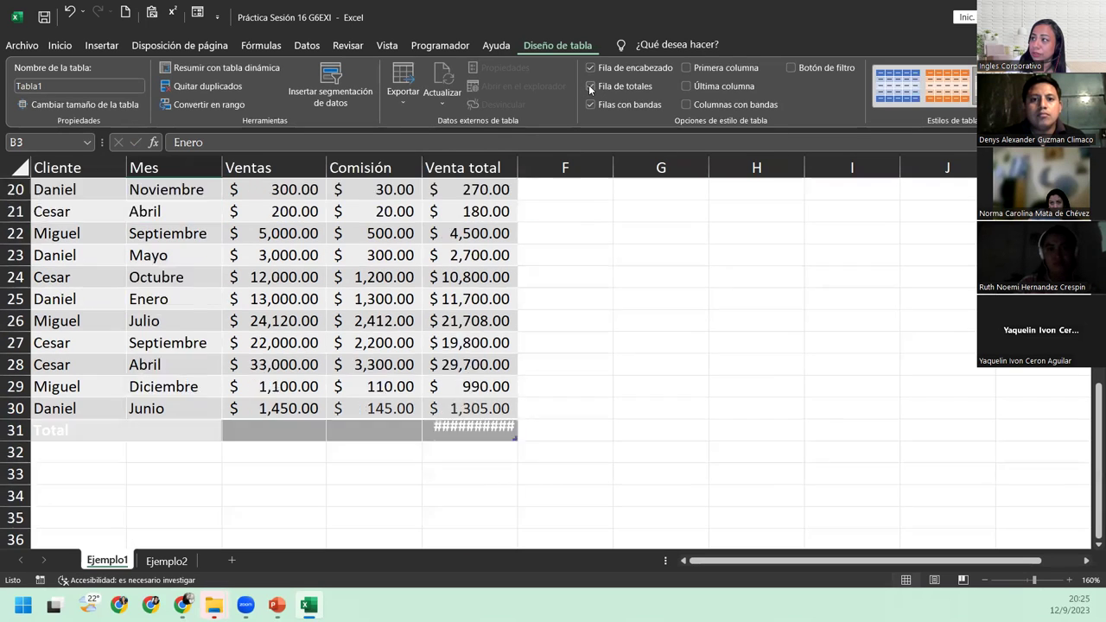
scroll(151, 357, "down", 1)
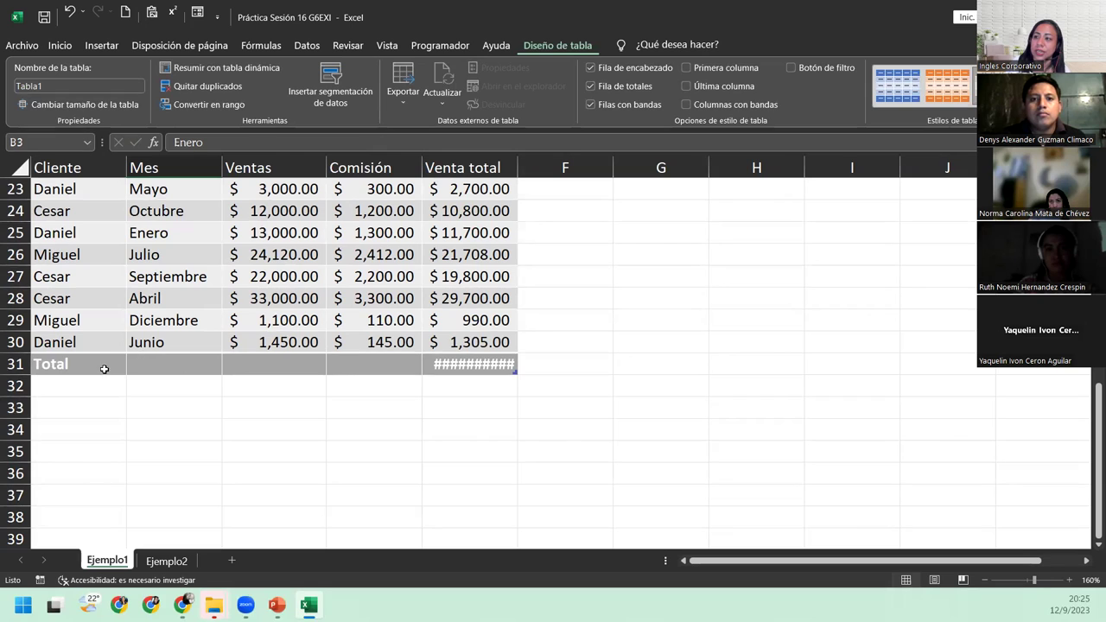
left_click(439, 365)
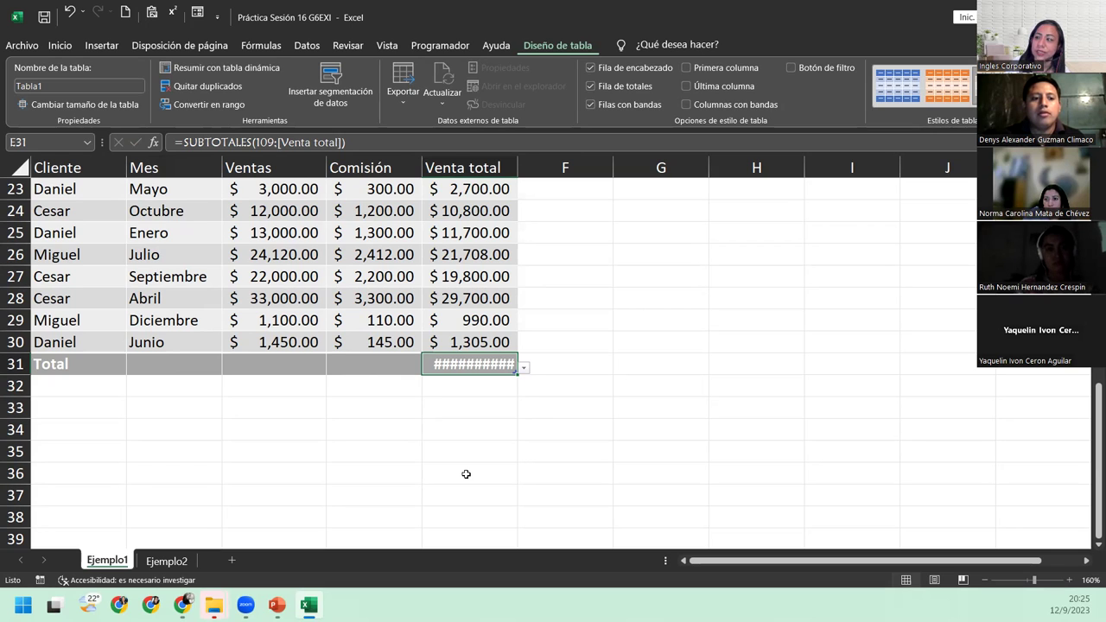
double_click(517, 162)
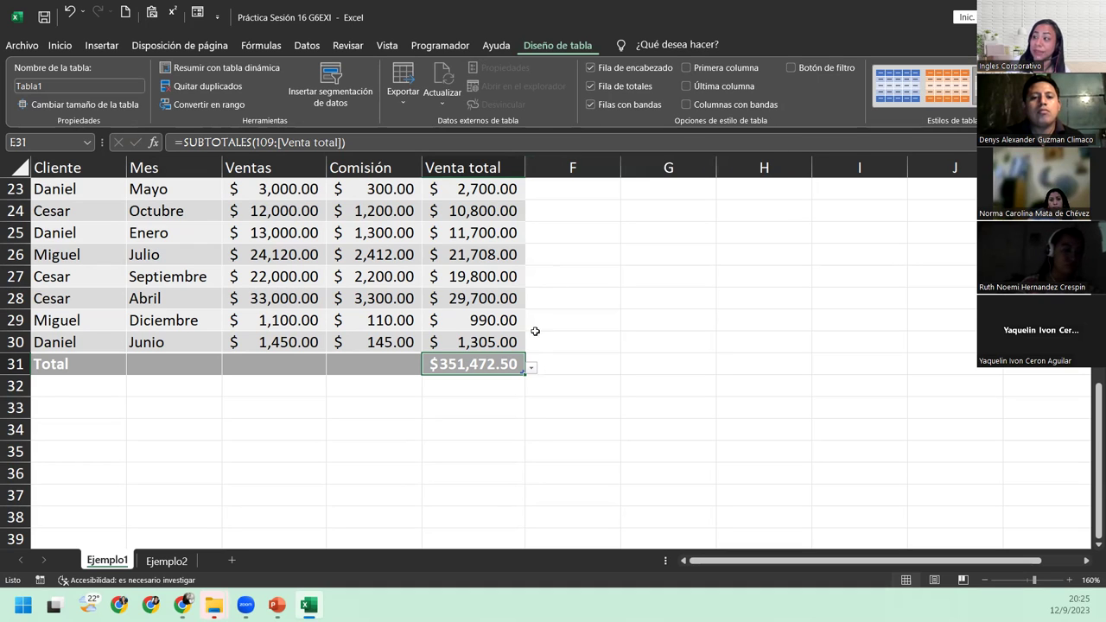
left_click(532, 369)
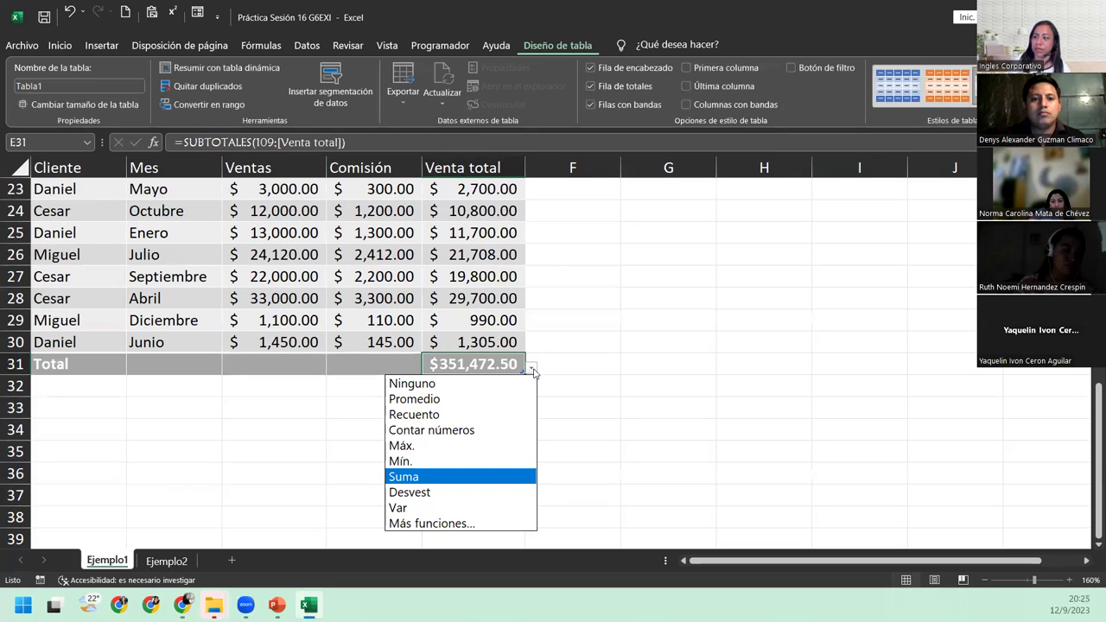
- Try average, count and maximum for the Venta total total, then settle on Suma ($351,472.50)
left_click(461, 400)
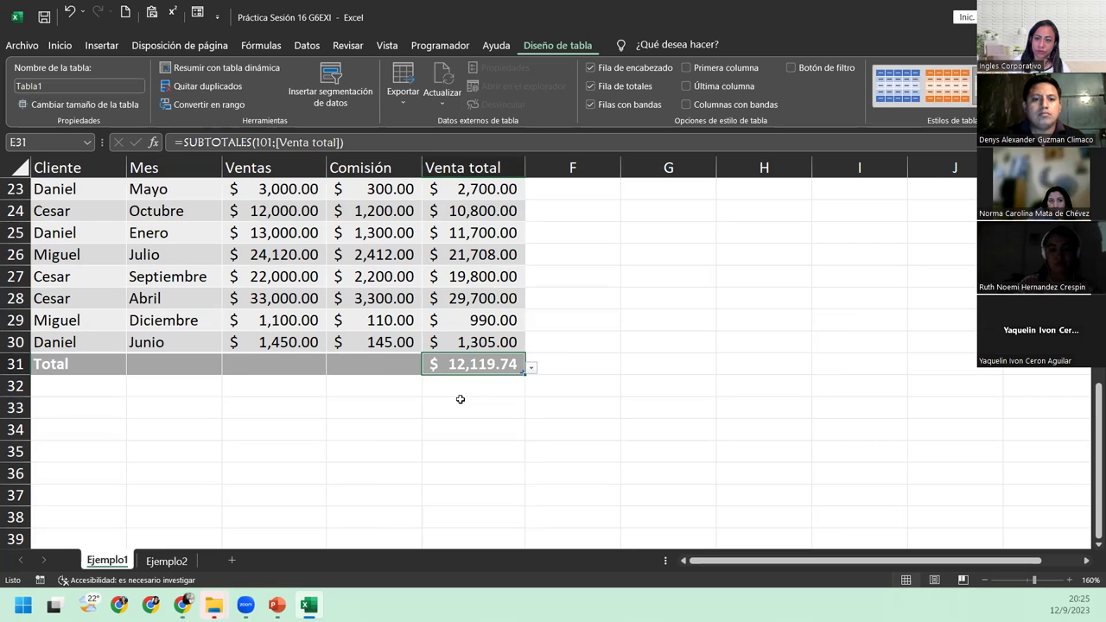
left_click(531, 367)
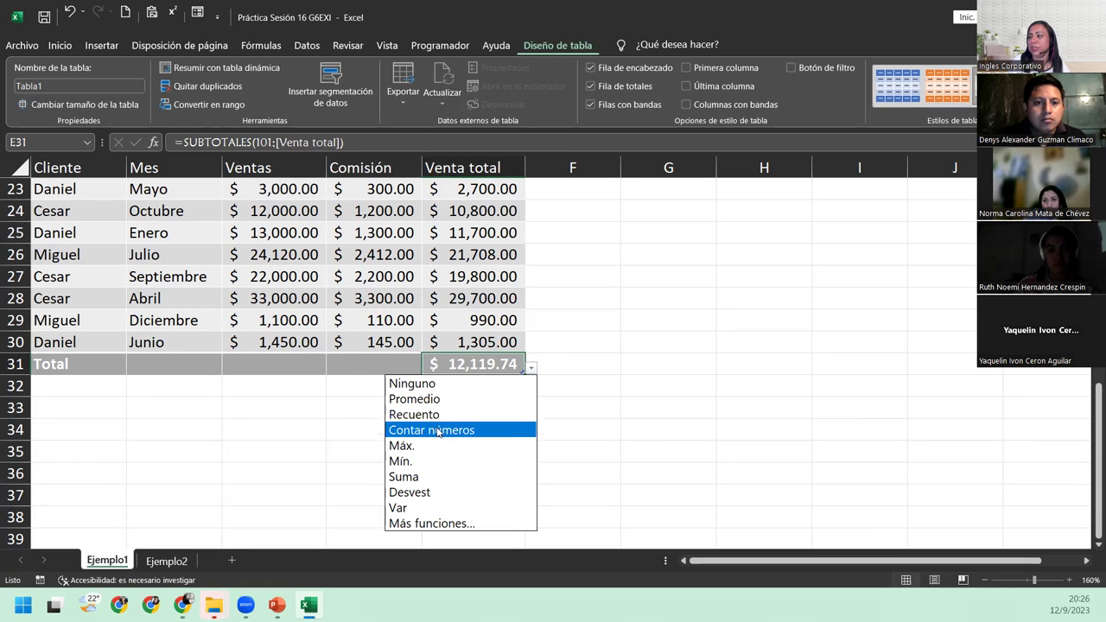
left_click(437, 430)
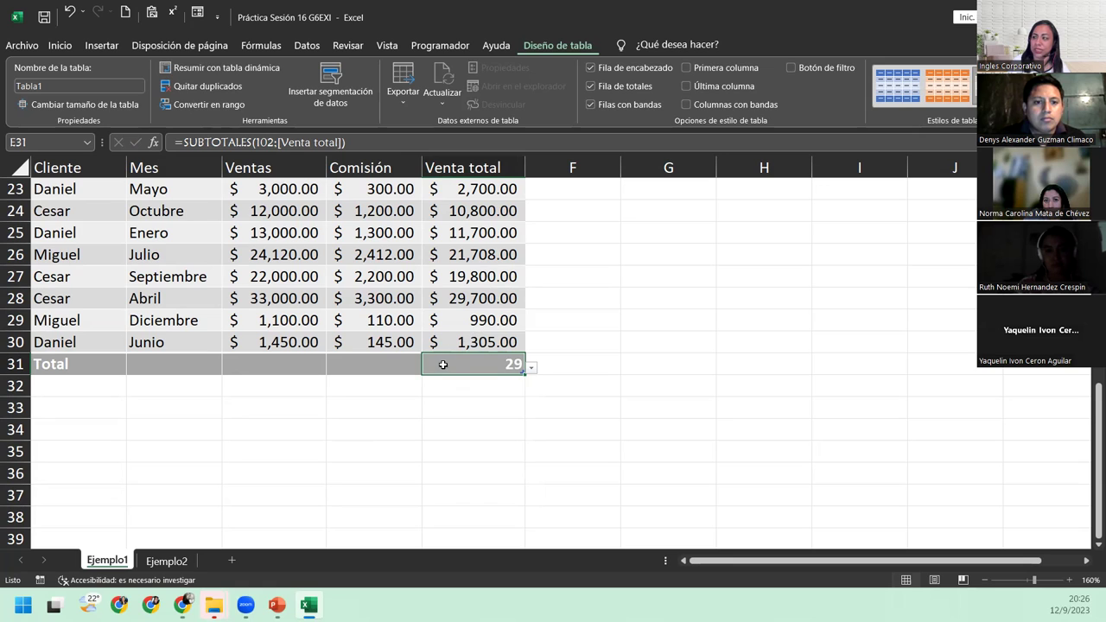
left_click(532, 368)
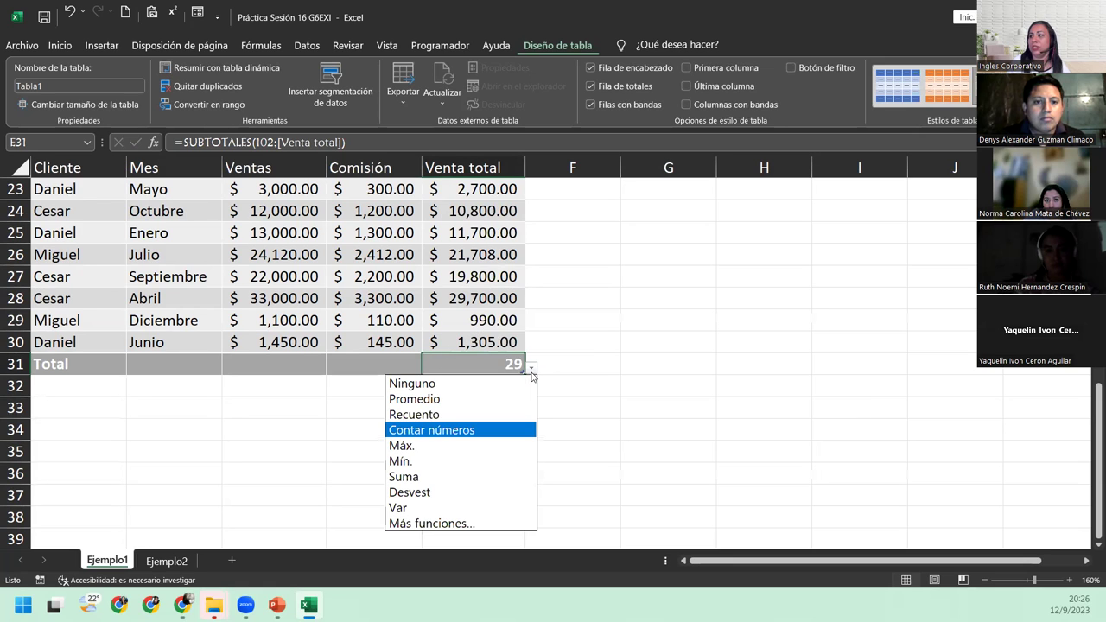
left_click(414, 449)
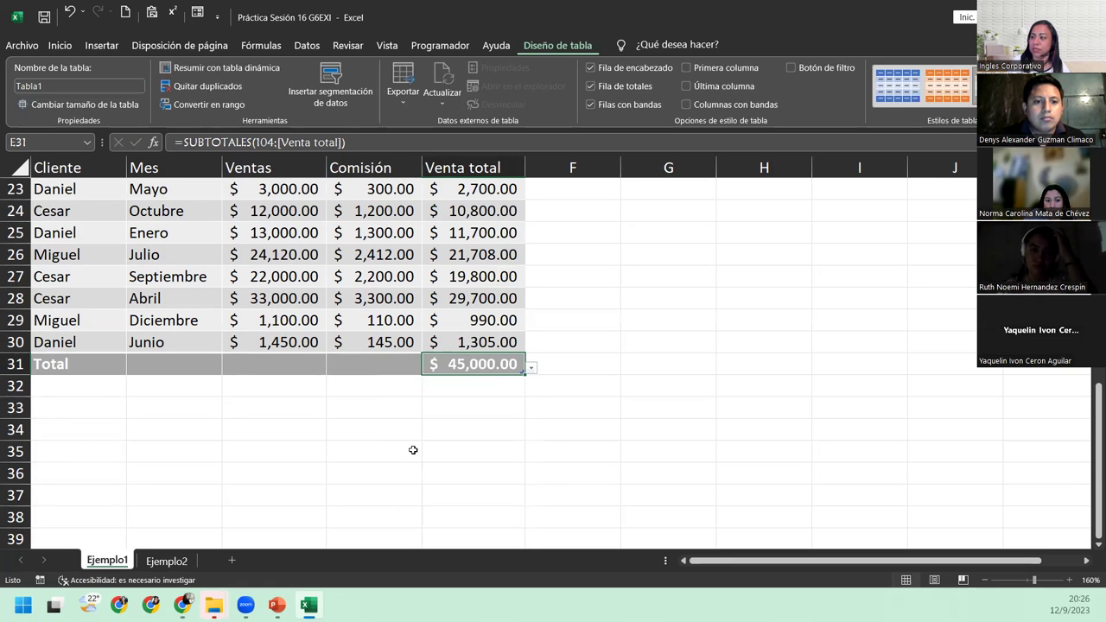
left_click(532, 367)
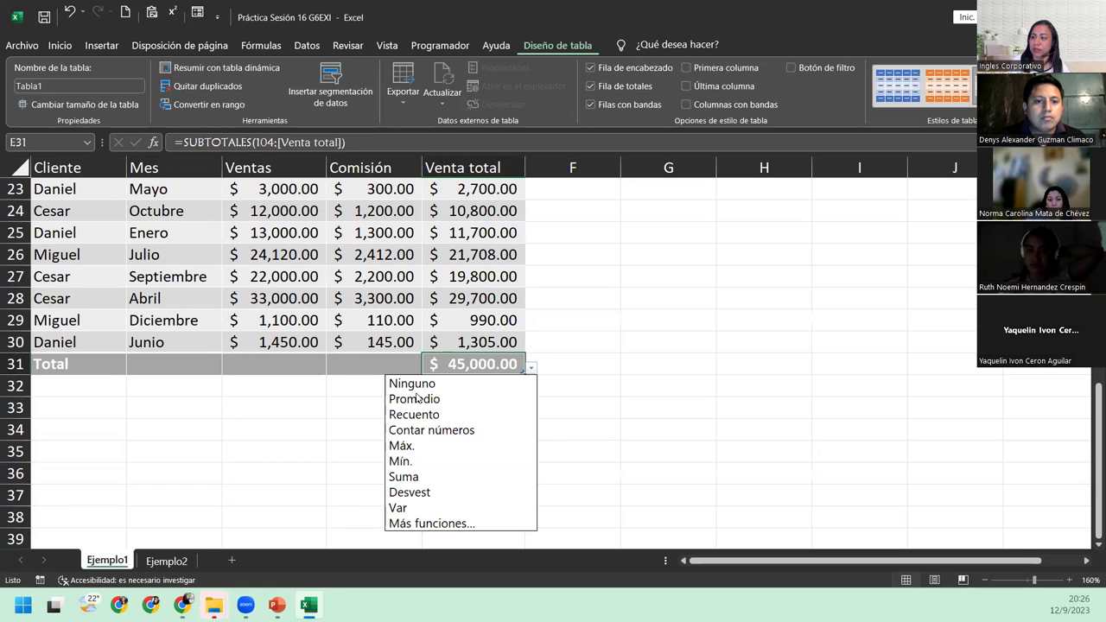
left_click(418, 481)
left_click(278, 369)
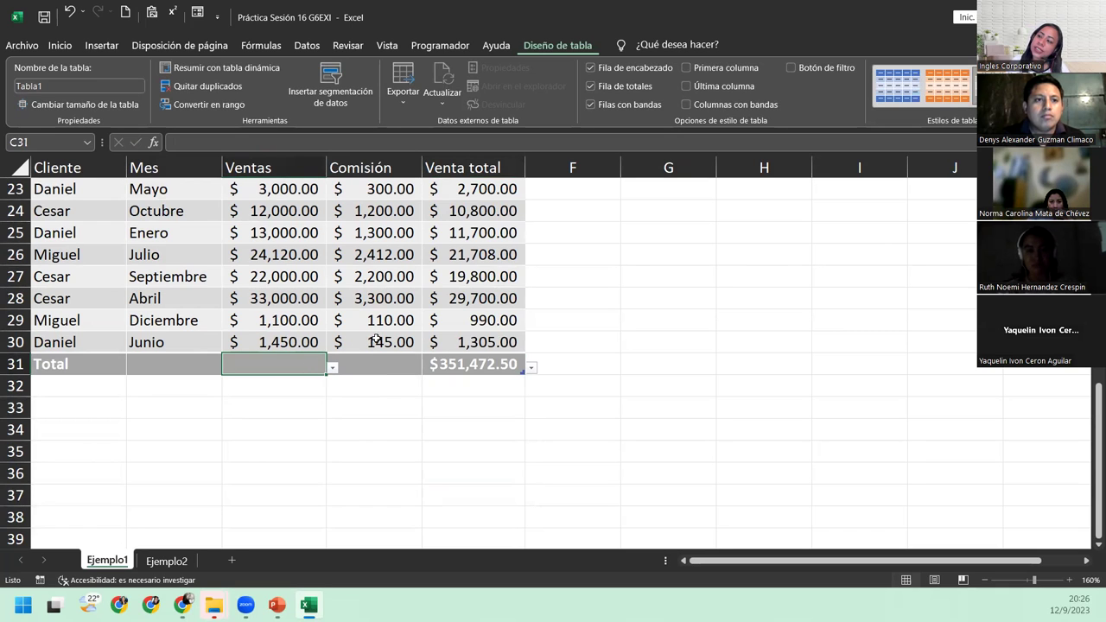
- Set the Ventas and Comisión Total-row cells to Promedio, giving $13,466.38 and $1,346.64
left_click(333, 367)
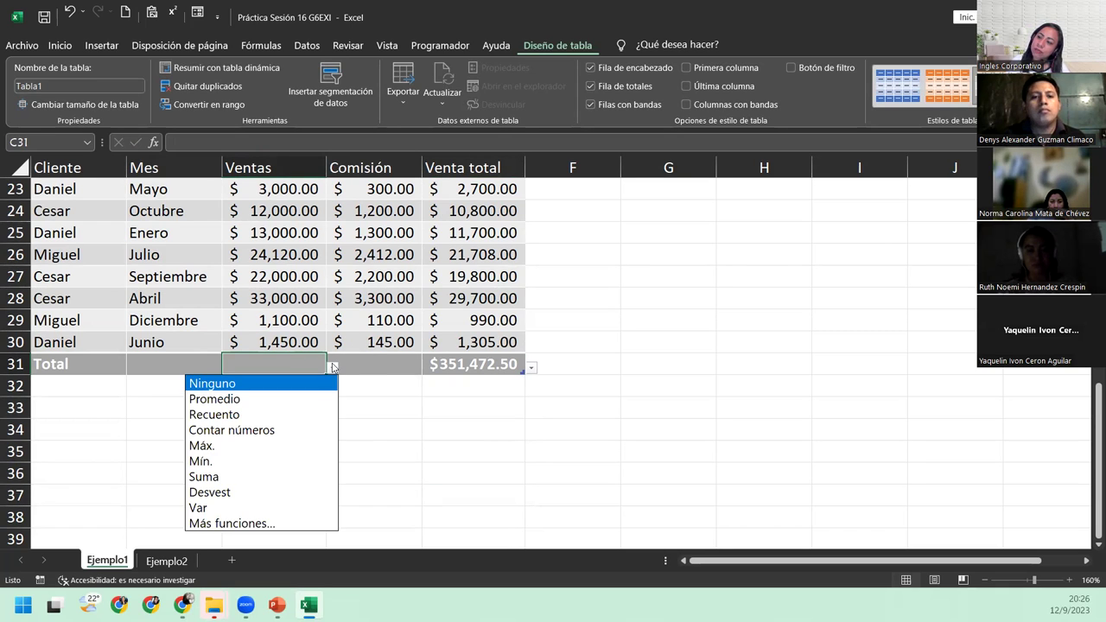
left_click(333, 367)
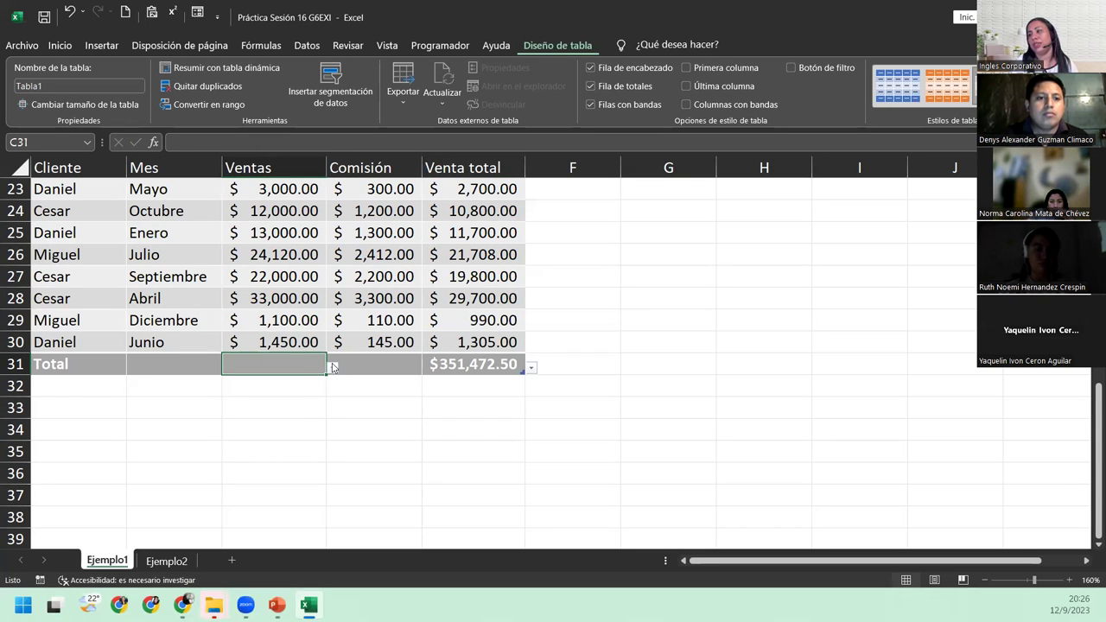
left_click(334, 369)
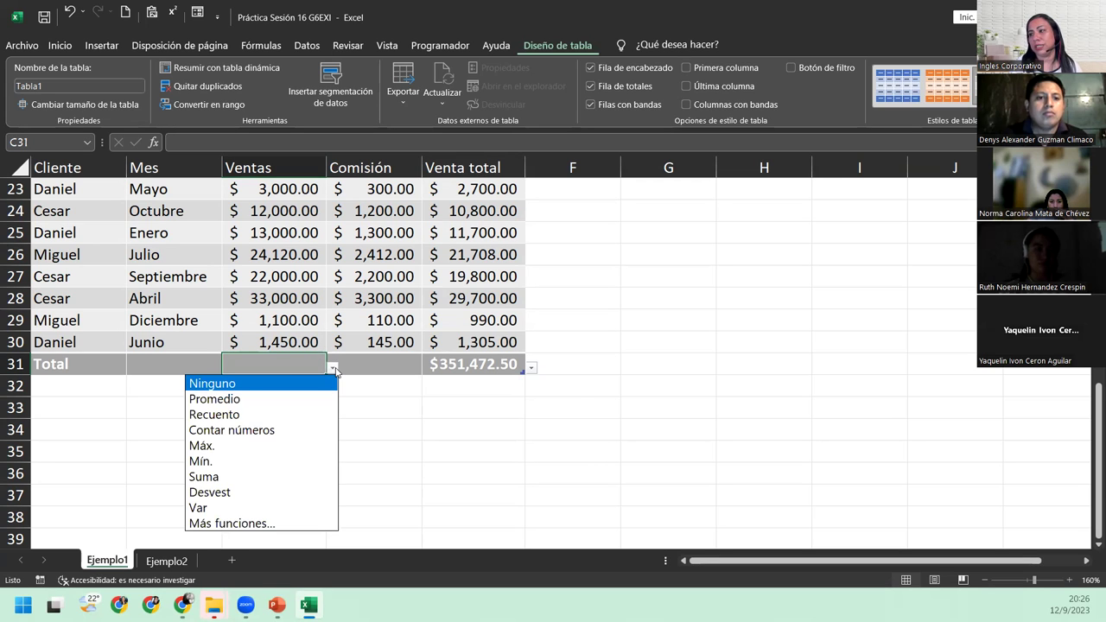
left_click(281, 399)
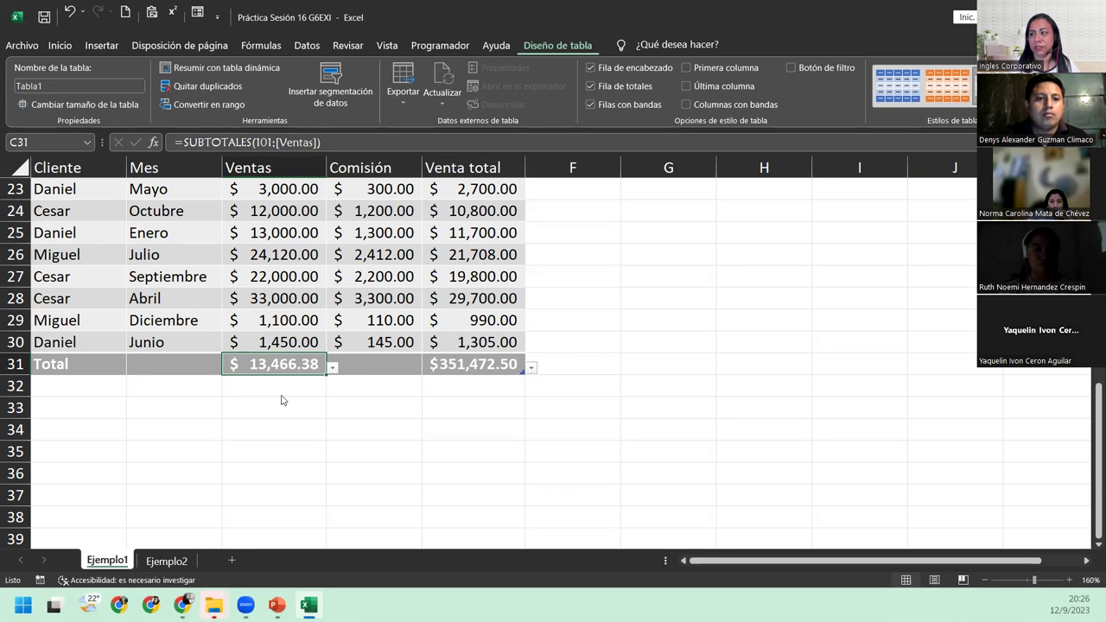
left_click(388, 373)
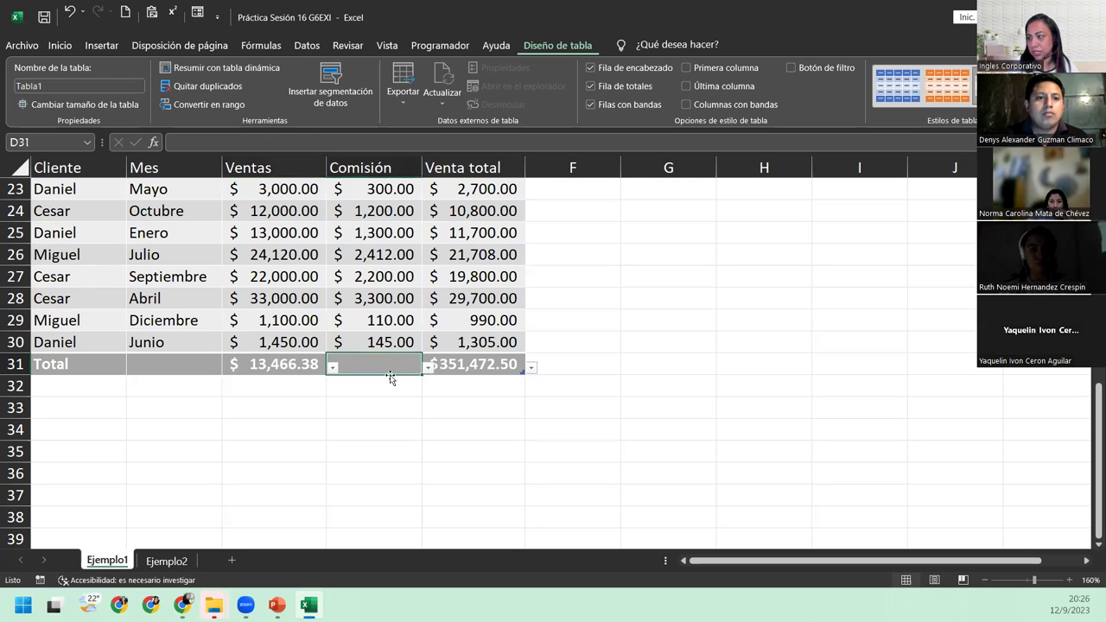
left_click(427, 367)
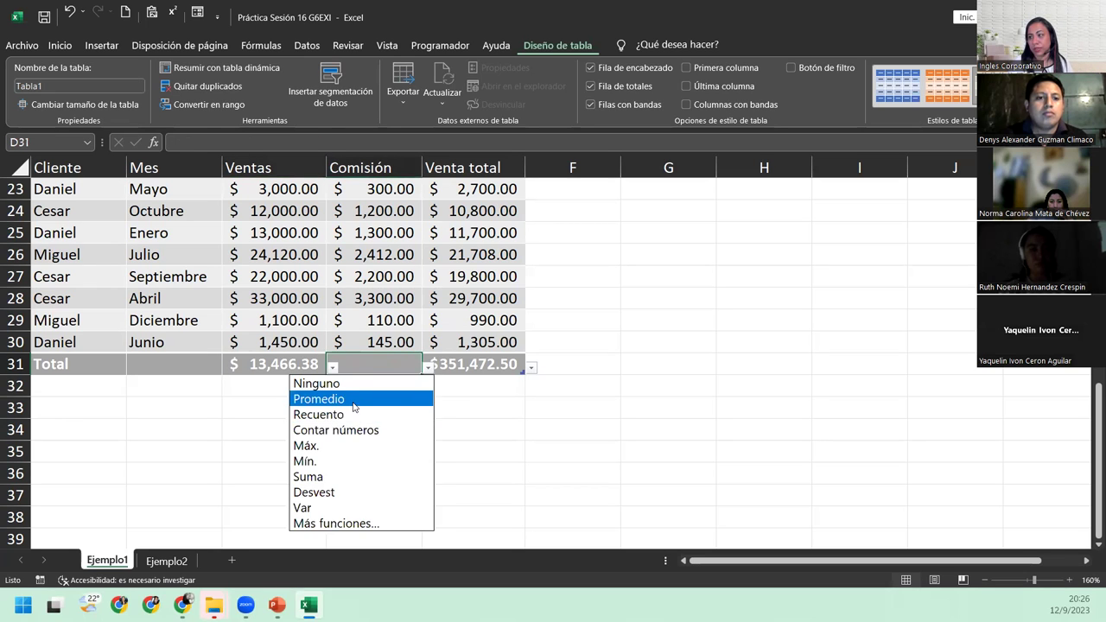
left_click(352, 400)
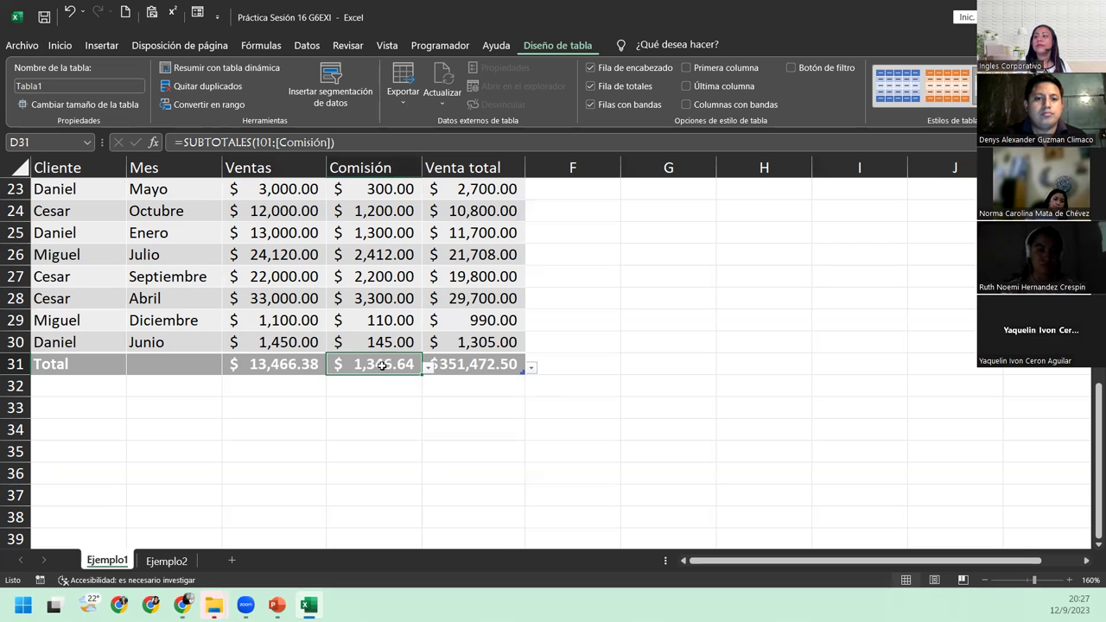
- Uncheck Filas con bandas on Tabla1 and expand the Estilos de tabla gallery
scroll(247, 401, "up", 5)
scroll(247, 400, "up", 3)
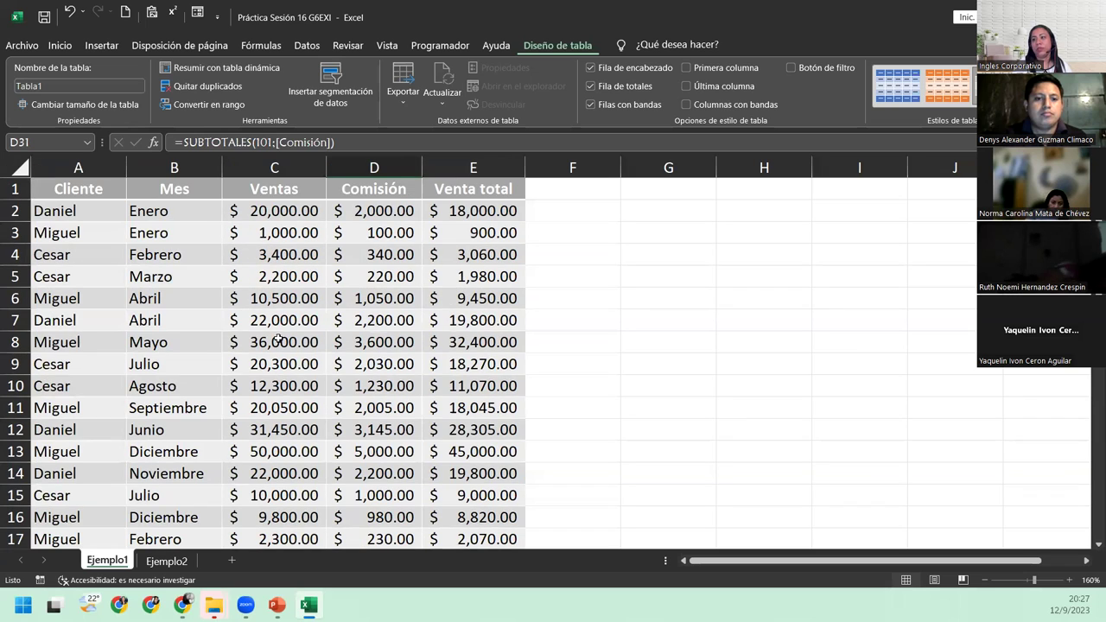
left_click(244, 211)
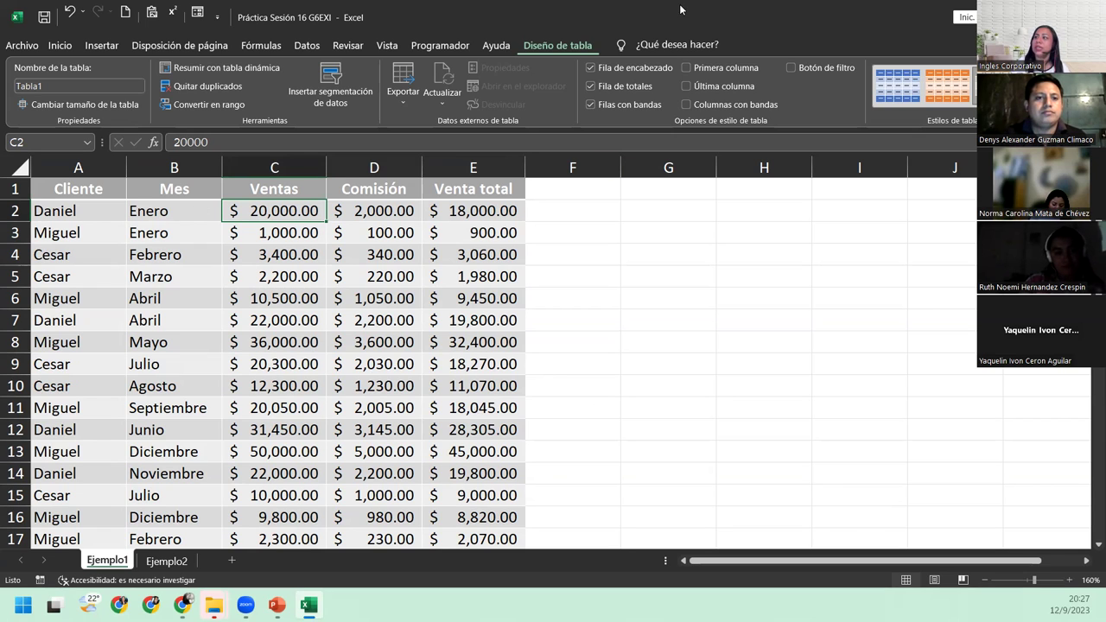
left_click(591, 108)
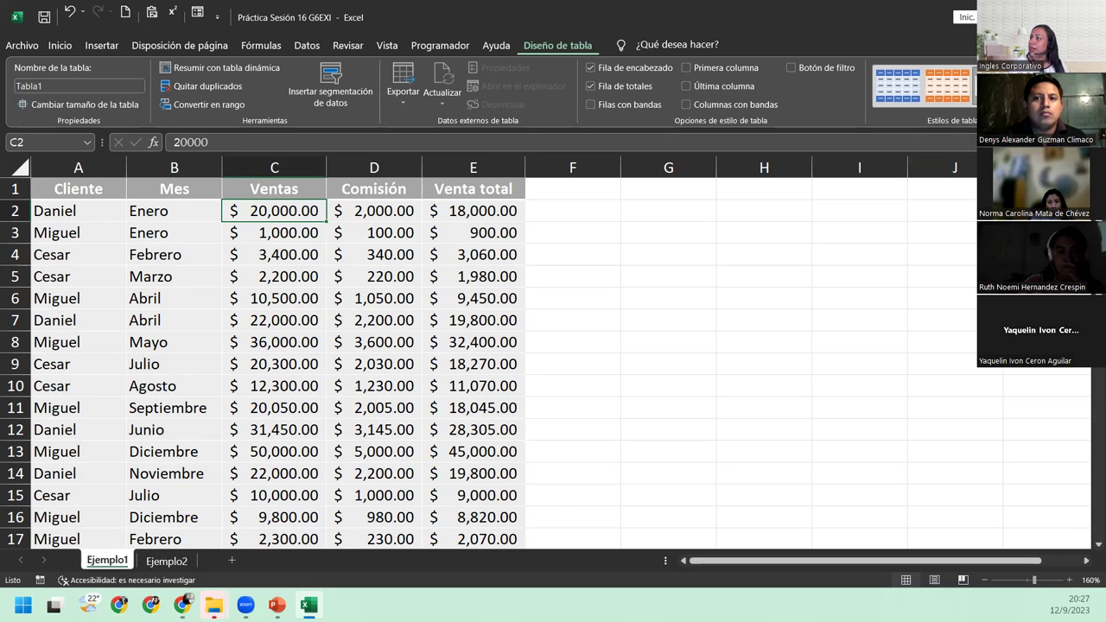
left_click(1057, 102)
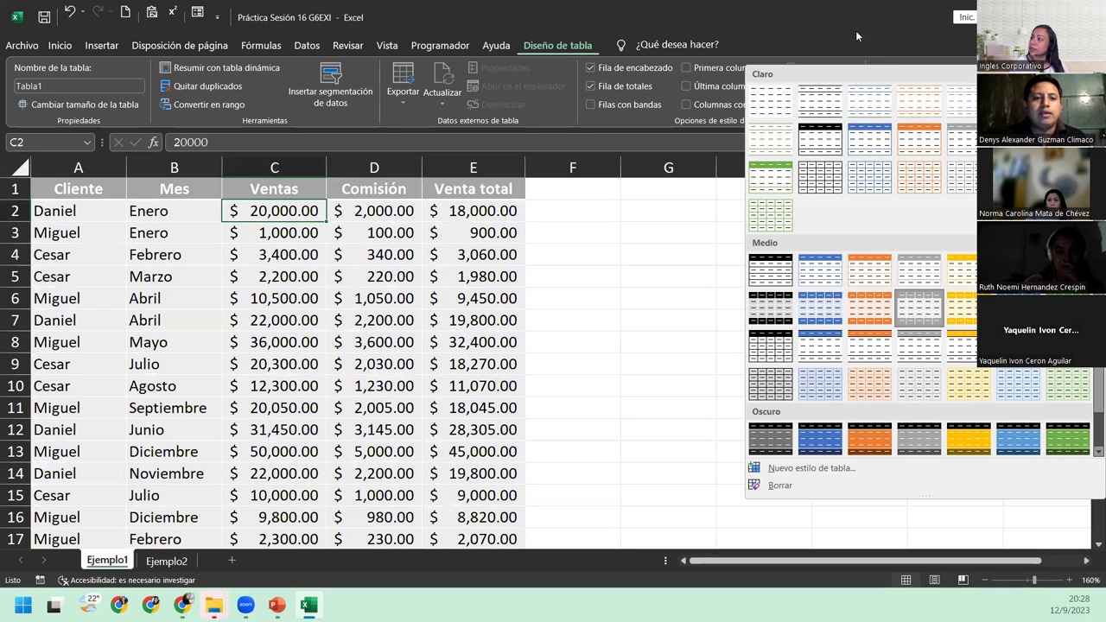
left_click(857, 107)
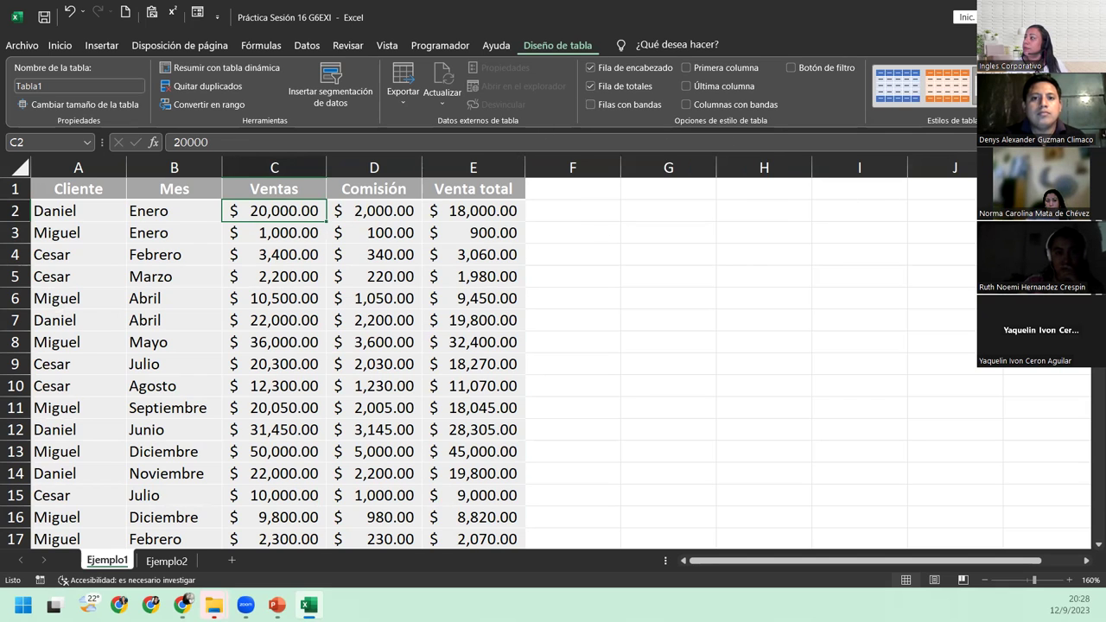
left_click(1091, 101)
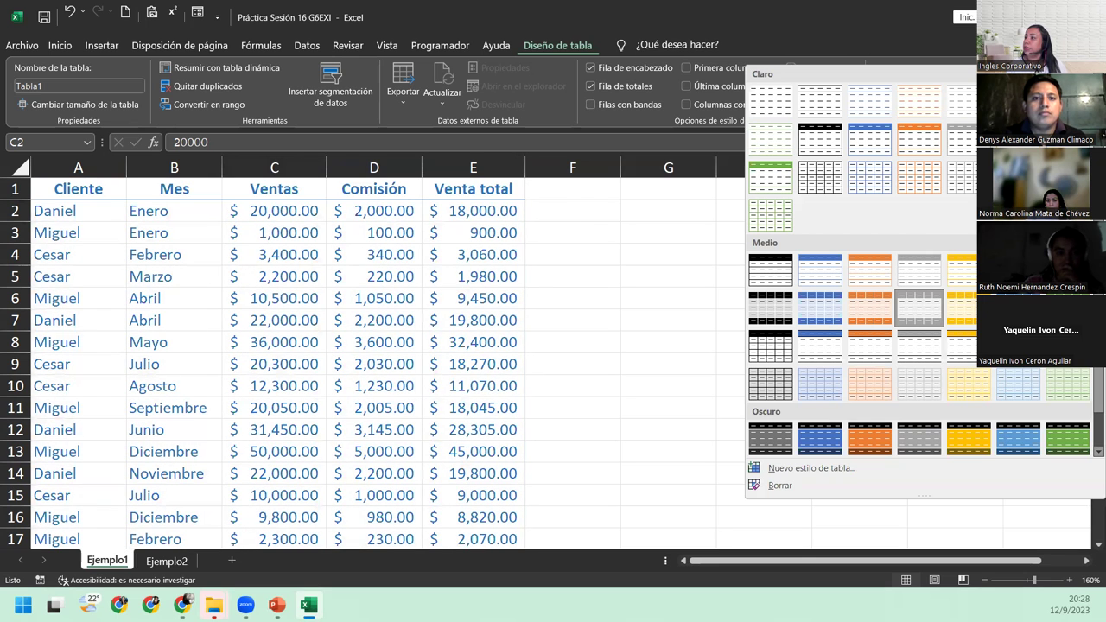
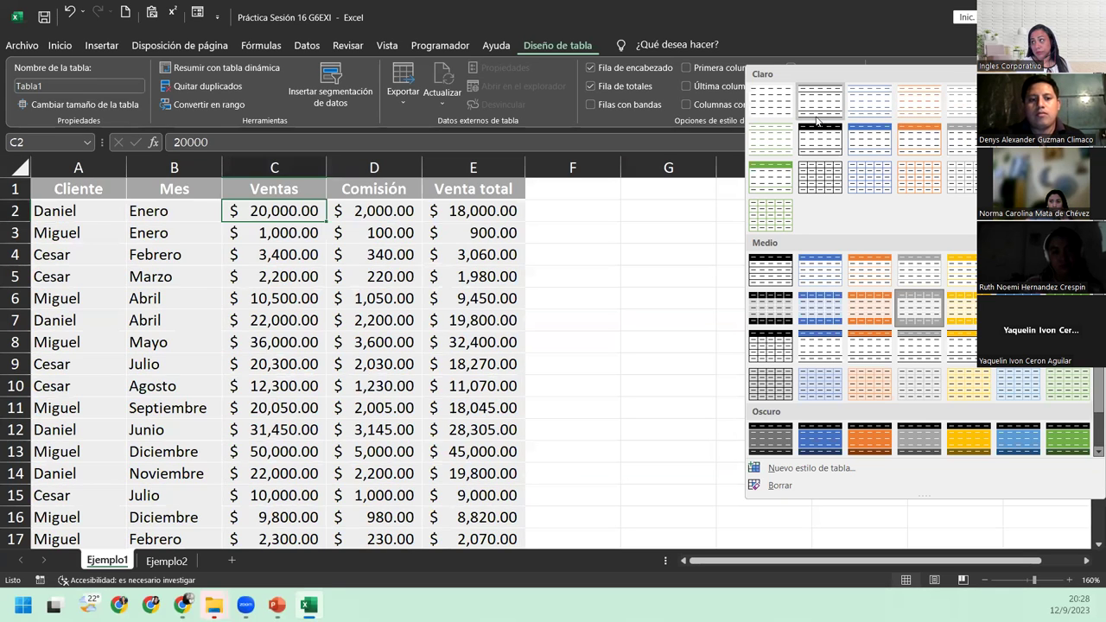
- Apply a light (Claro) table style to Tabla1 and check the 10% Comisión formula in D3
left_click(818, 119)
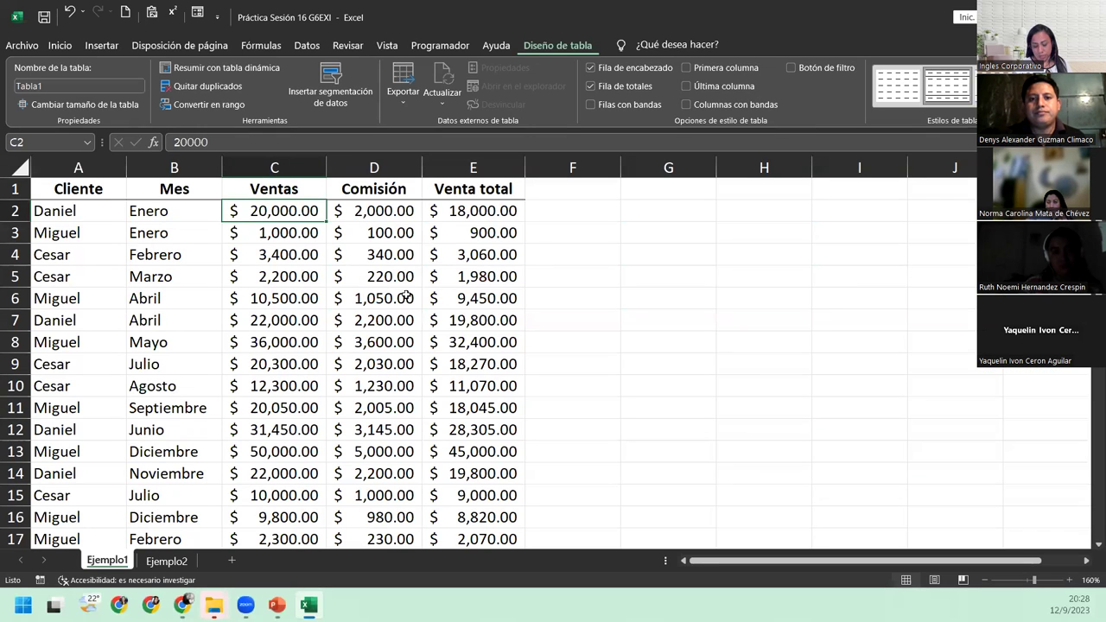
scroll(406, 296, "down", 4)
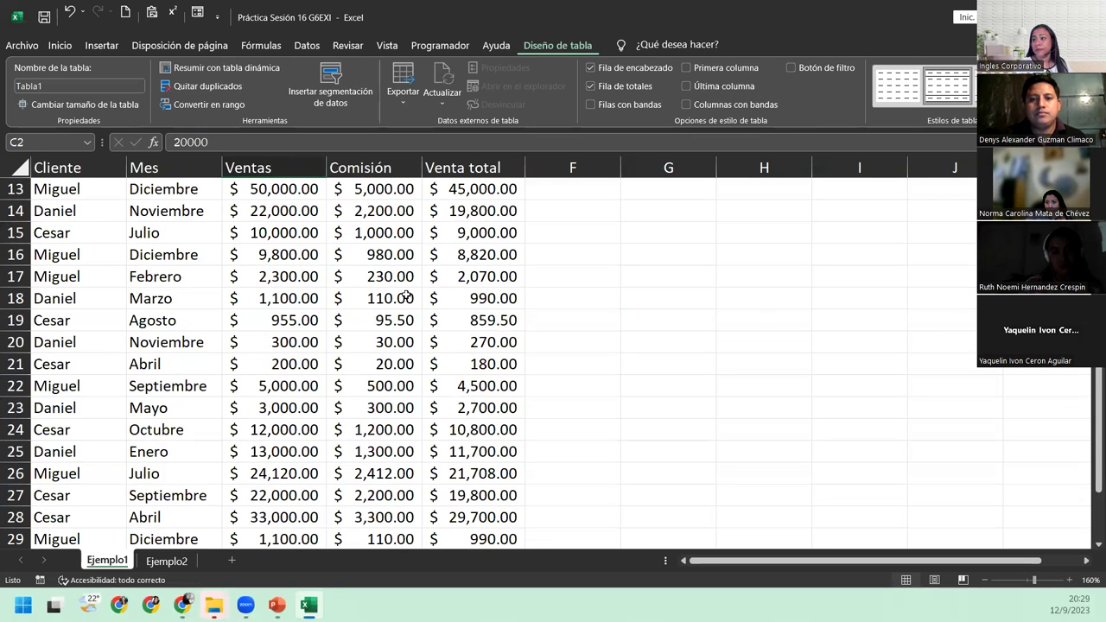
scroll(406, 296, "down", 5)
scroll(407, 295, "up", 3)
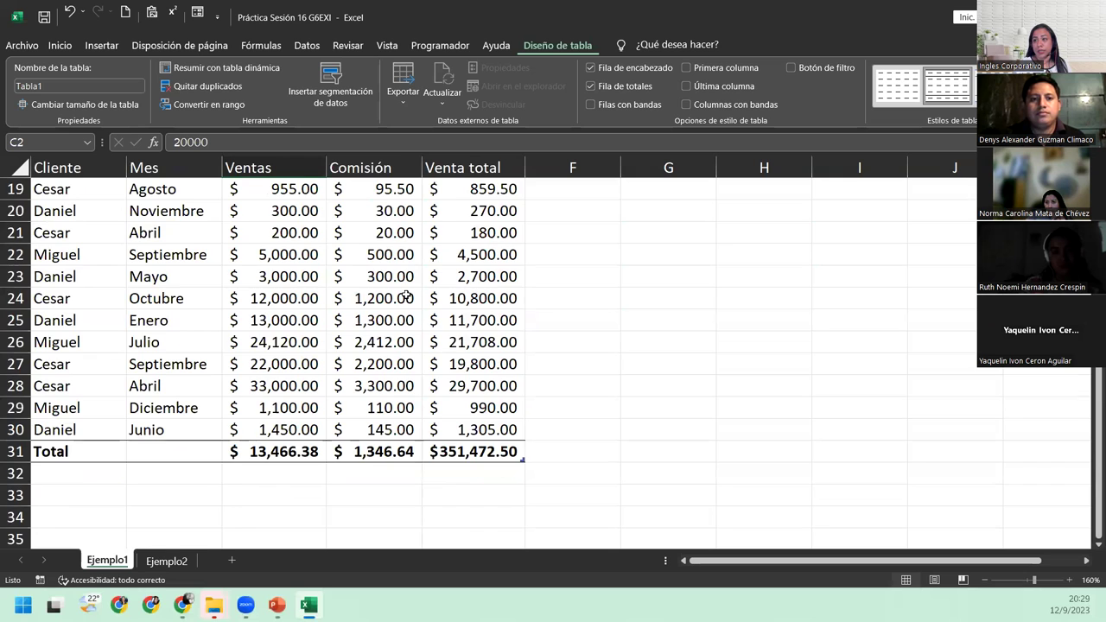
scroll(406, 295, "up", 4)
scroll(407, 296, "up", 2)
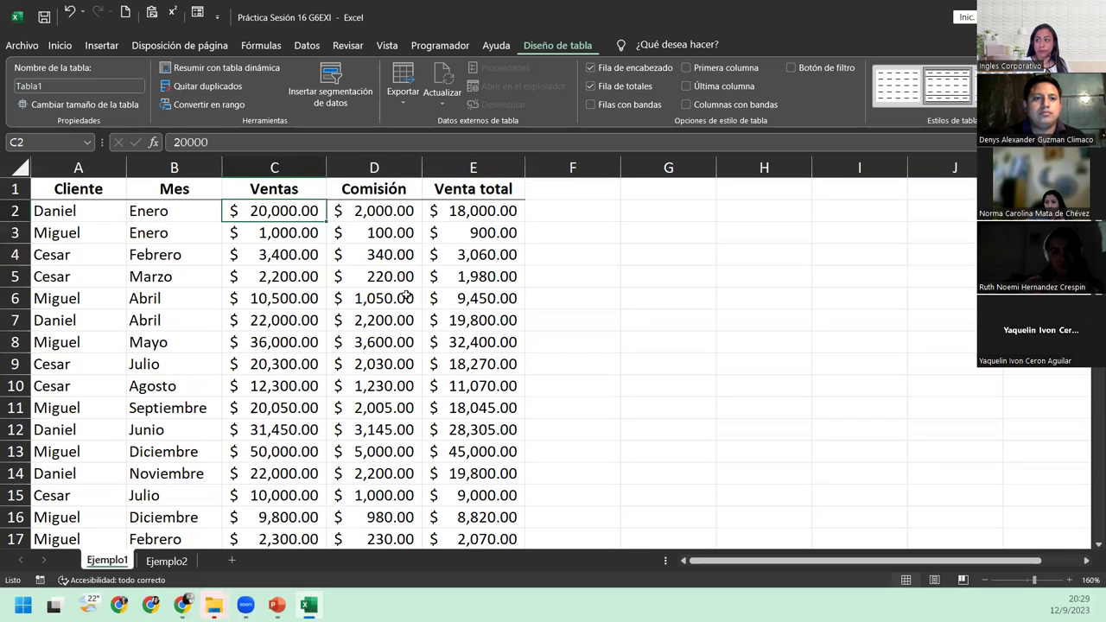
scroll(406, 297, "down", 5)
scroll(407, 297, "down", 2)
scroll(406, 296, "up", 7)
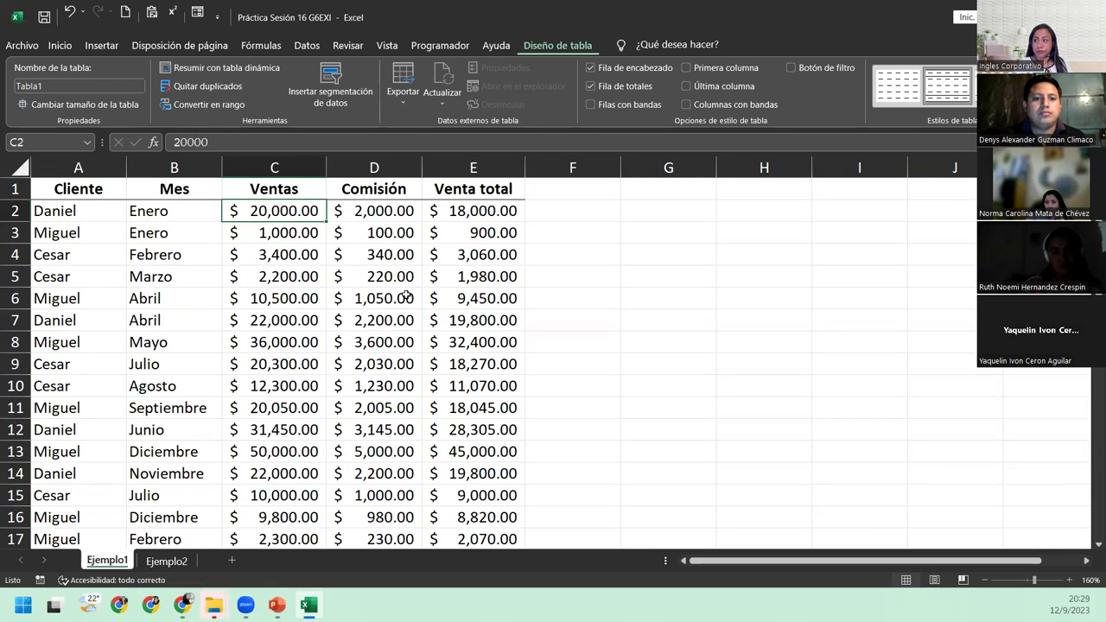
left_click(350, 239)
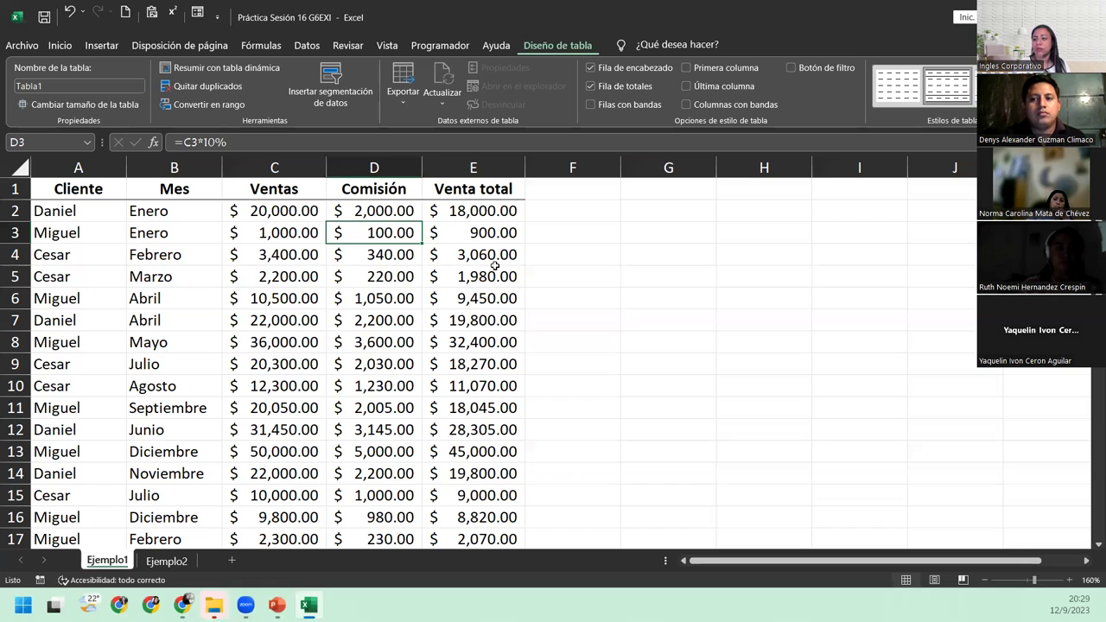
left_click(154, 282)
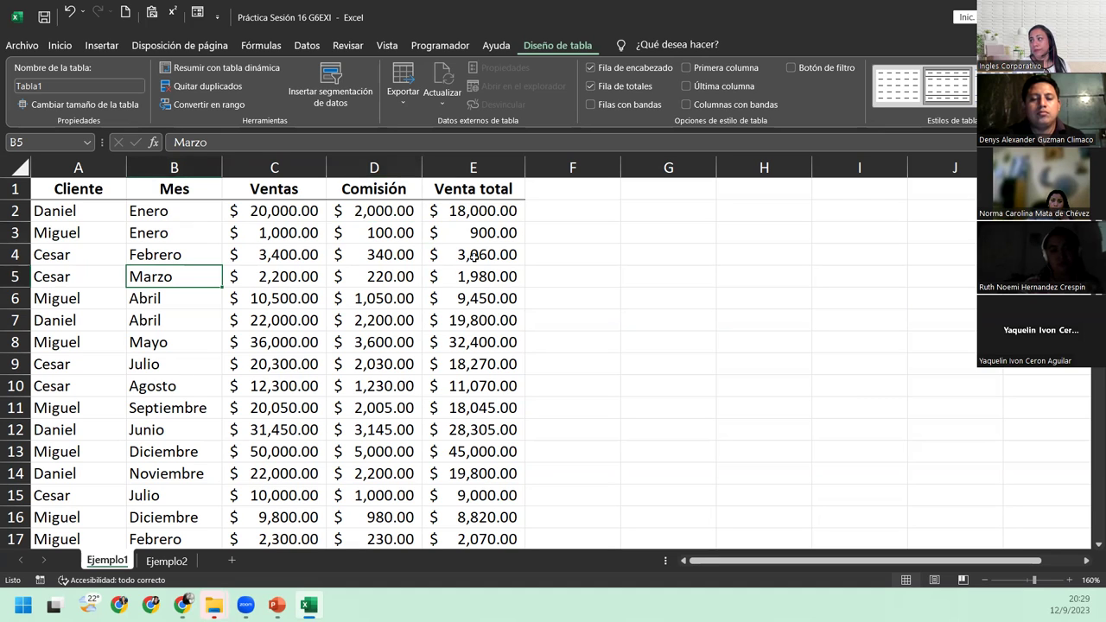
- Try bolding the Venta total (last) and Cliente (first) columns, then turn both off
left_click(687, 85)
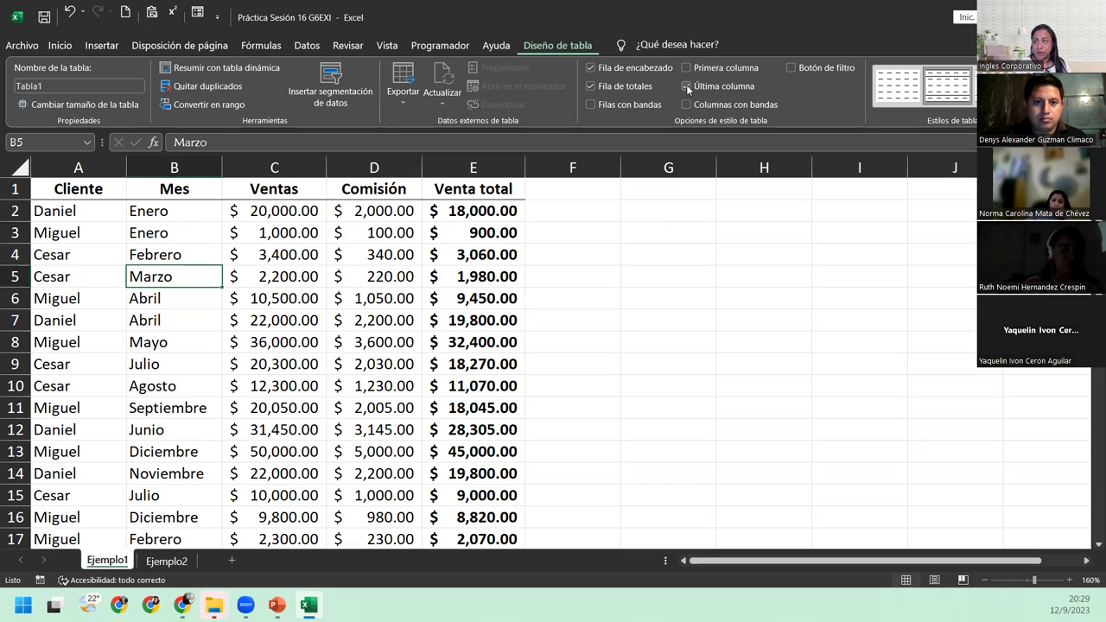
left_click(686, 86)
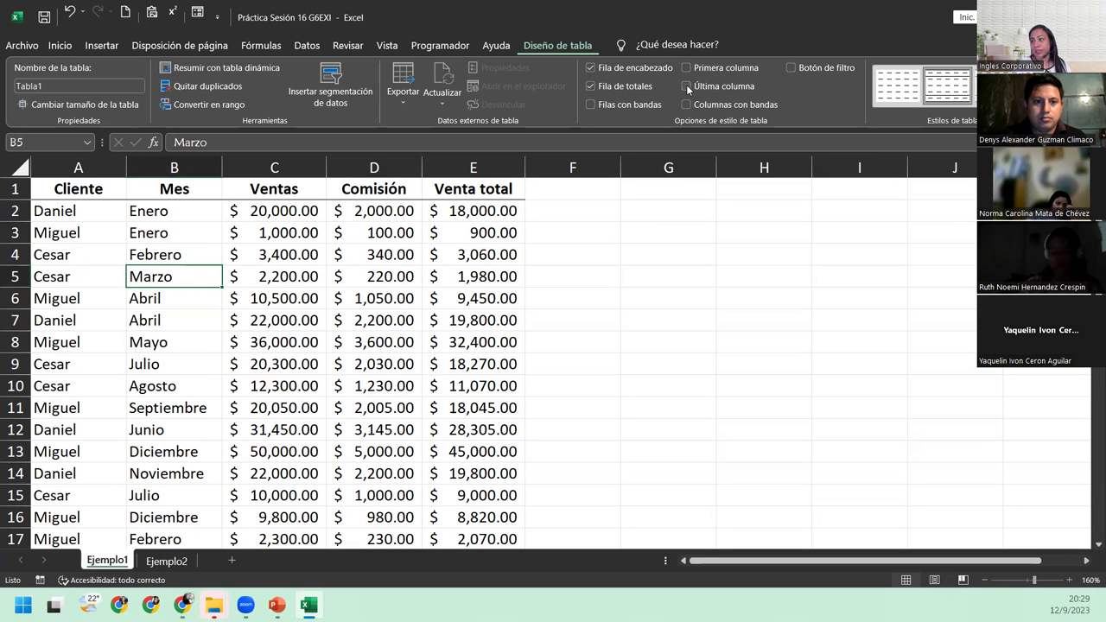
left_click(688, 68)
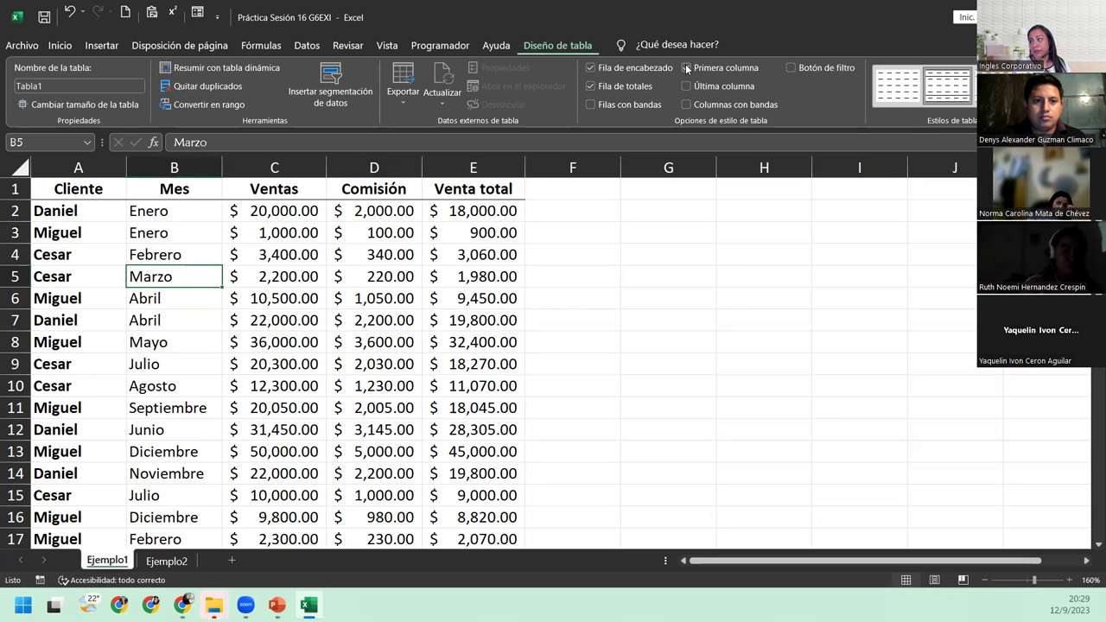
left_click(687, 69)
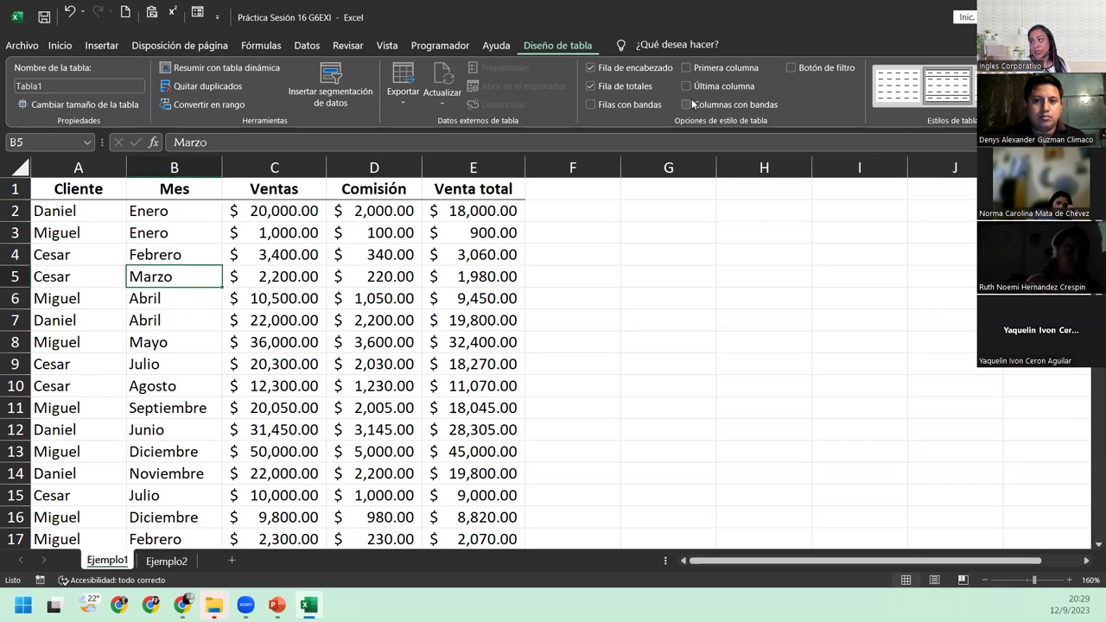
- Turn on Columnas con bandas so Tabla1 shows grey banded columns
left_click(687, 105)
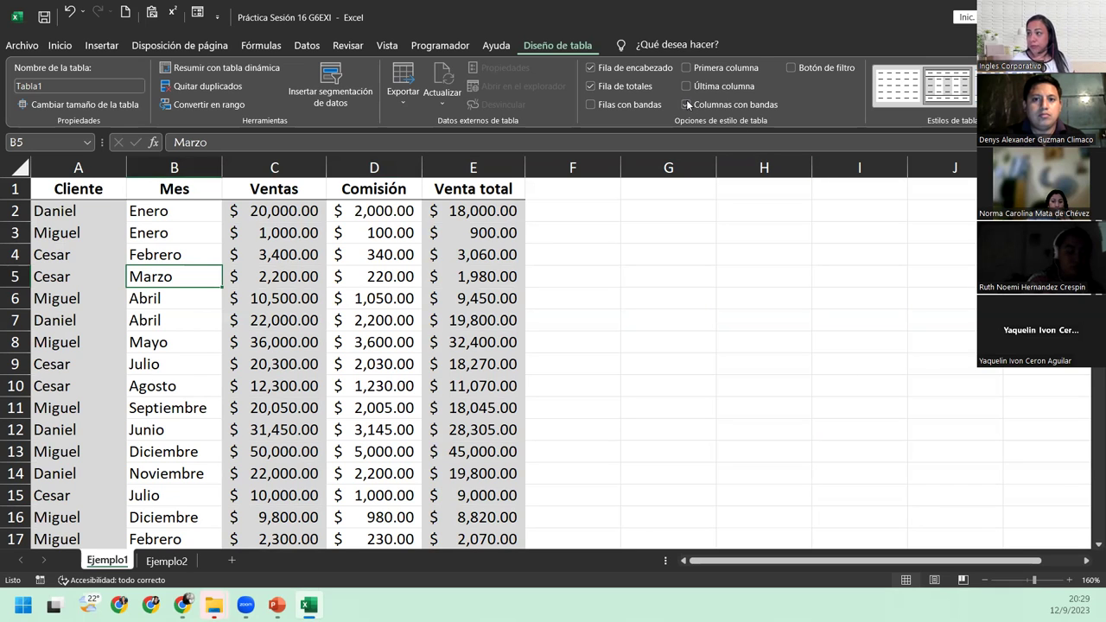
left_click(688, 105)
left_click(688, 104)
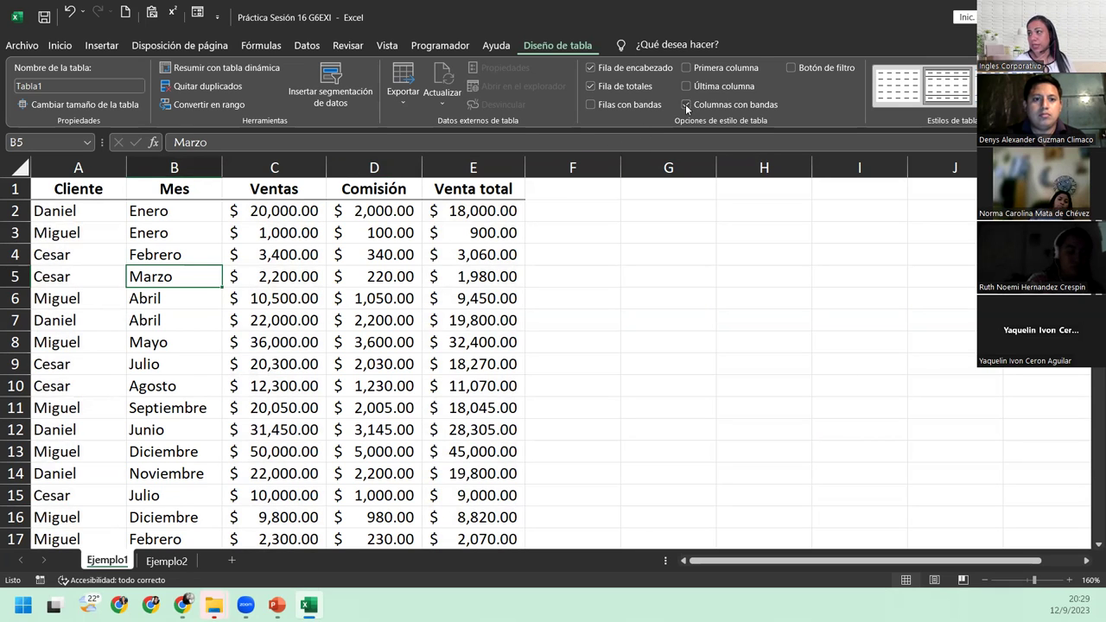
left_click(107, 226)
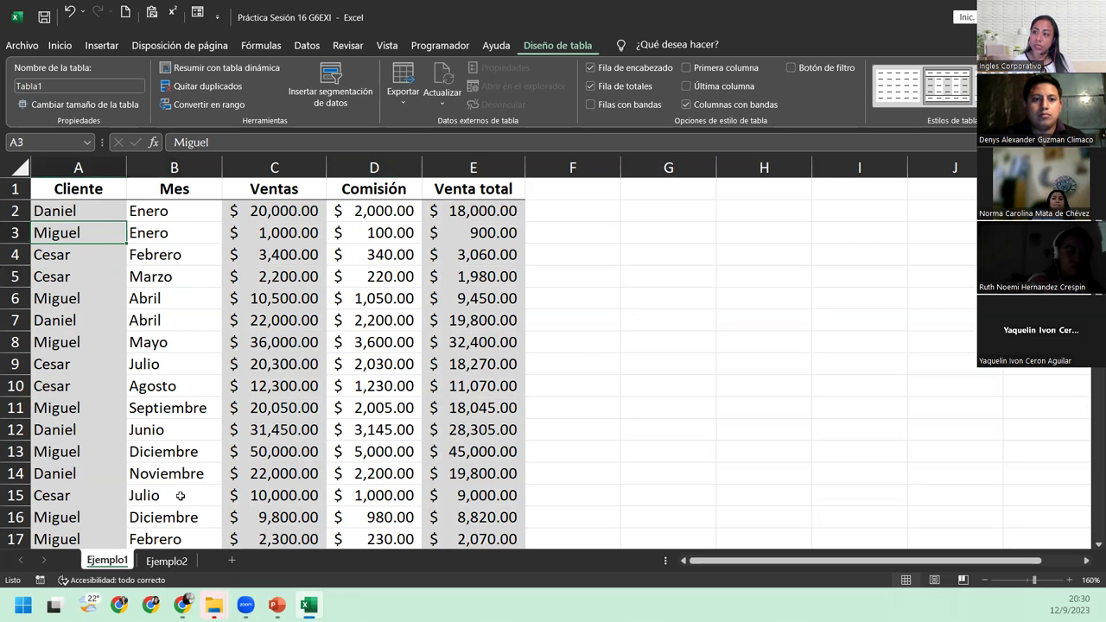
scroll(176, 370, "down", 4)
scroll(176, 370, "up", 4)
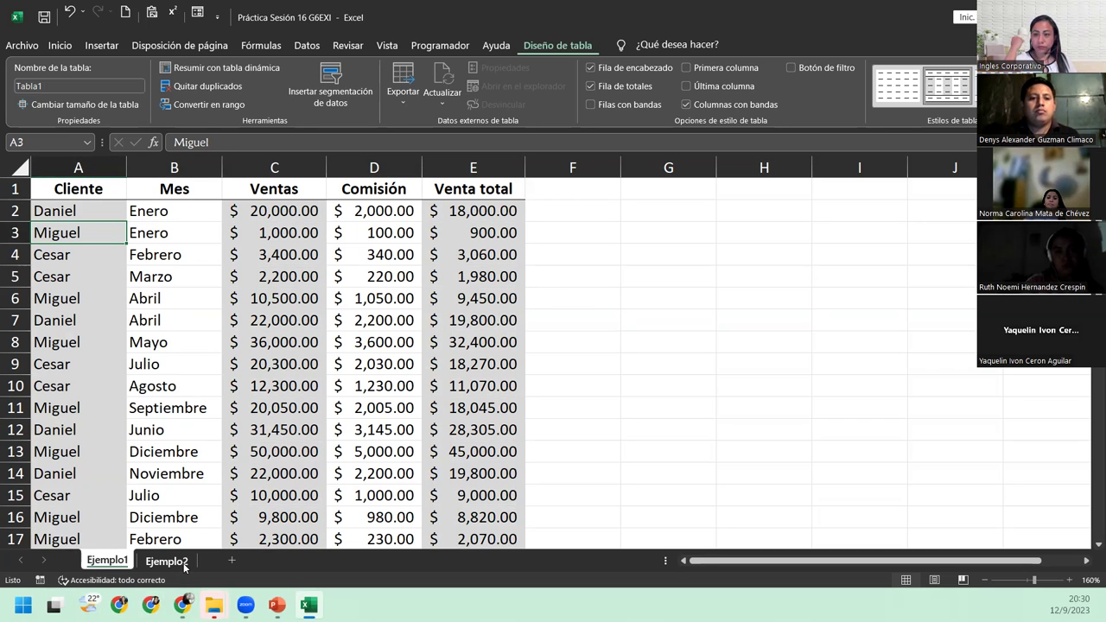
- Switch to the Ejemplo2 sheet and look over the H2 commission formula and row data
left_click(166, 561)
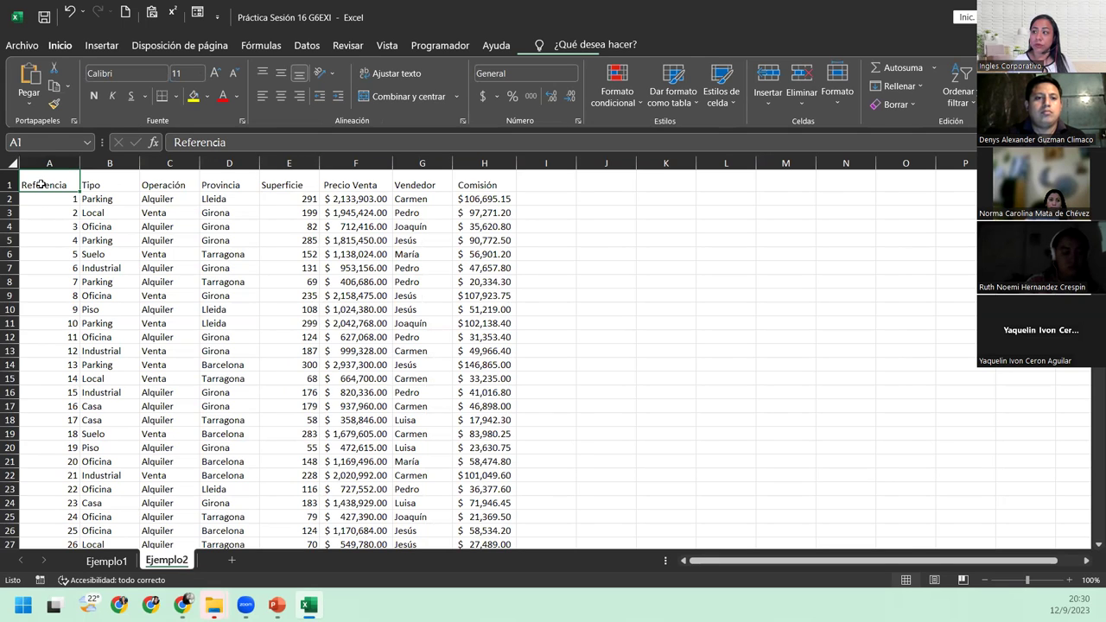
left_click(487, 201)
left_click(408, 200)
left_click(275, 208)
left_click(208, 212)
- Select the whole data range A1:H301 from the Referencia header for table formatting
left_click(52, 186)
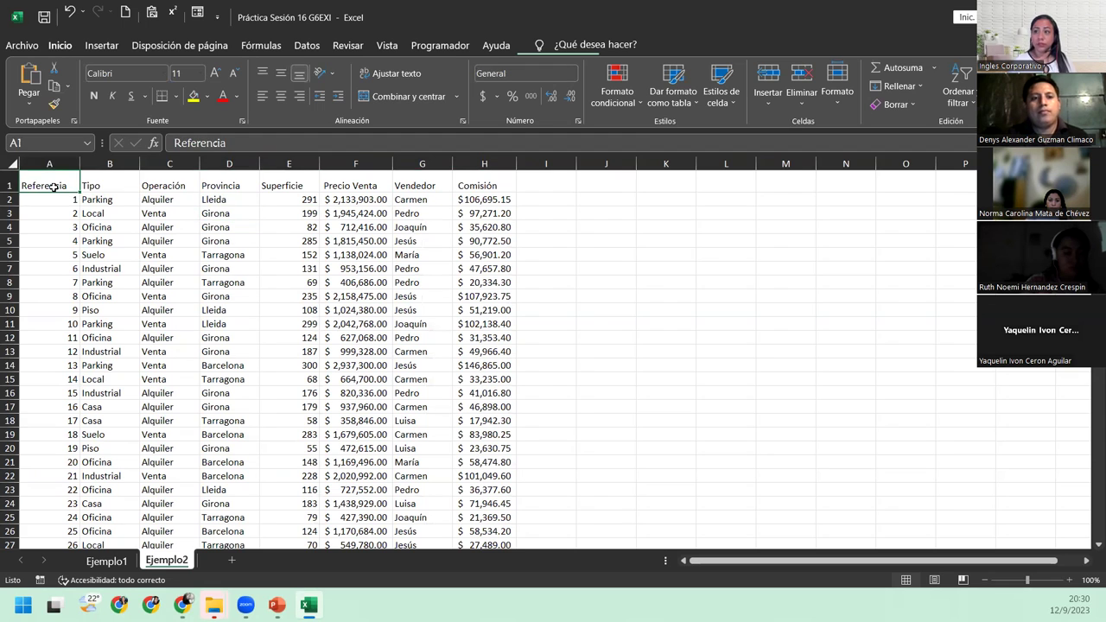
key("ctrl+shift+Right")
key("ctrl+shift+Down")
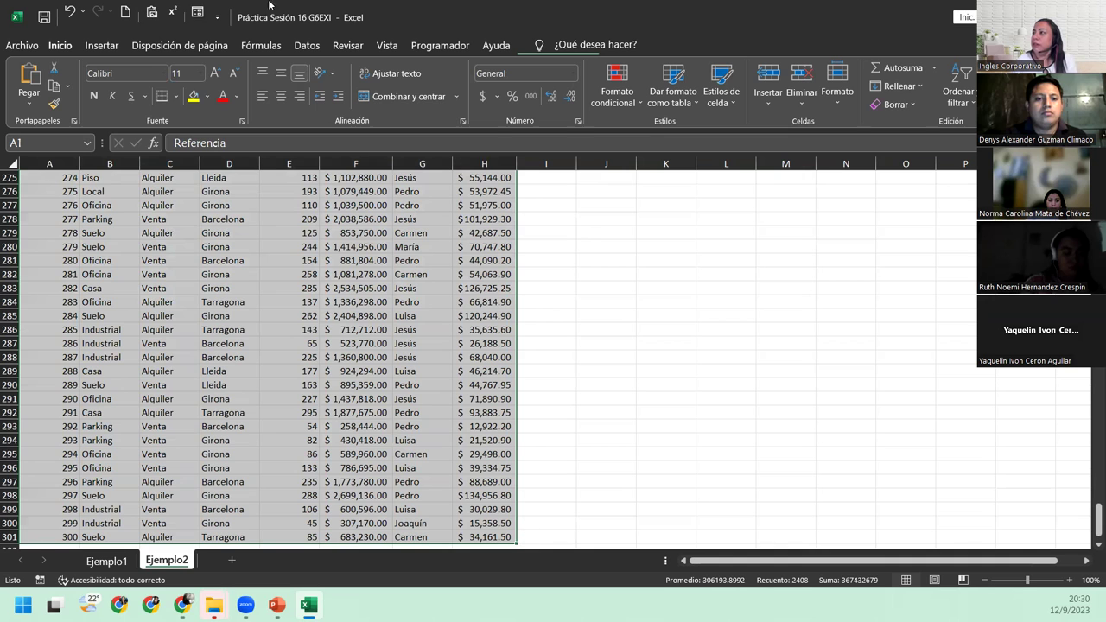
left_click(671, 93)
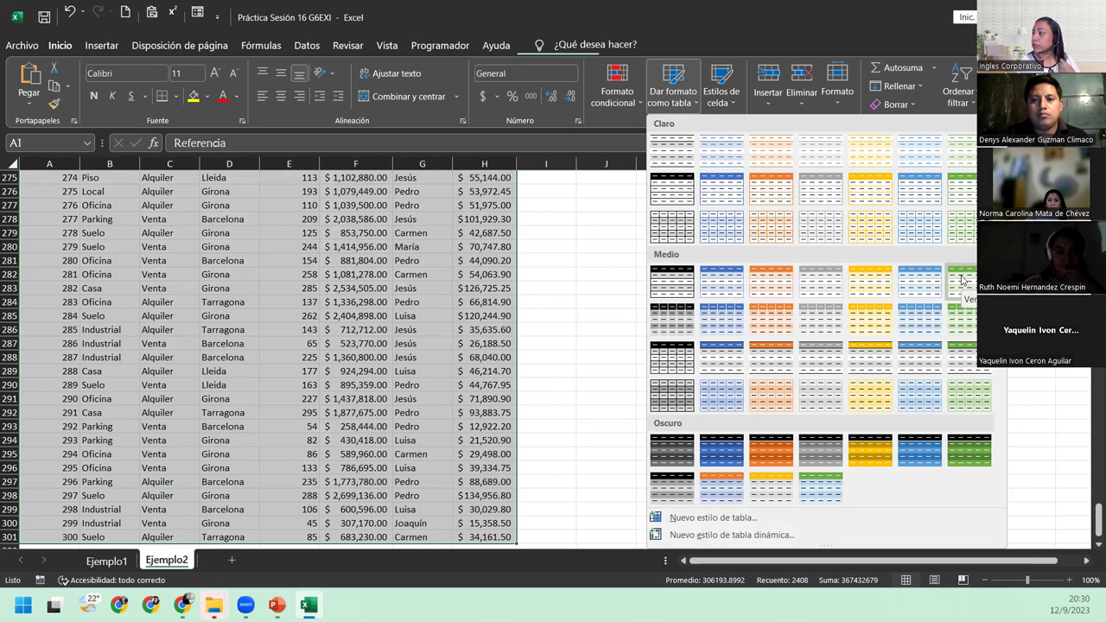
- Format A1:H301 as a green Medio table with headers, and turn off Filas con bandas
left_click(962, 279)
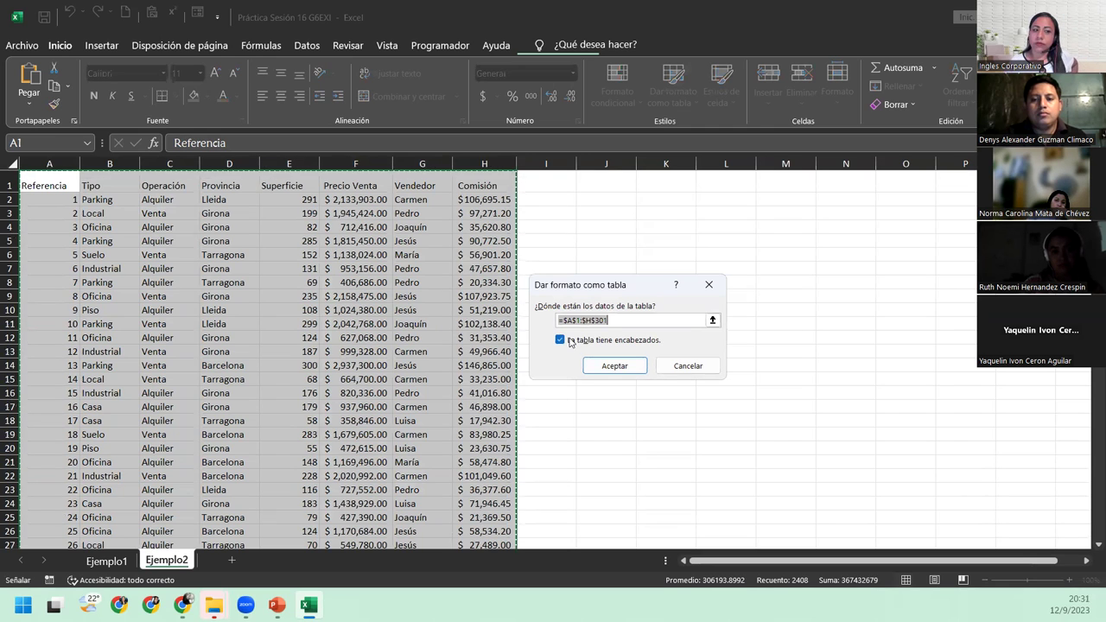
left_click(641, 370)
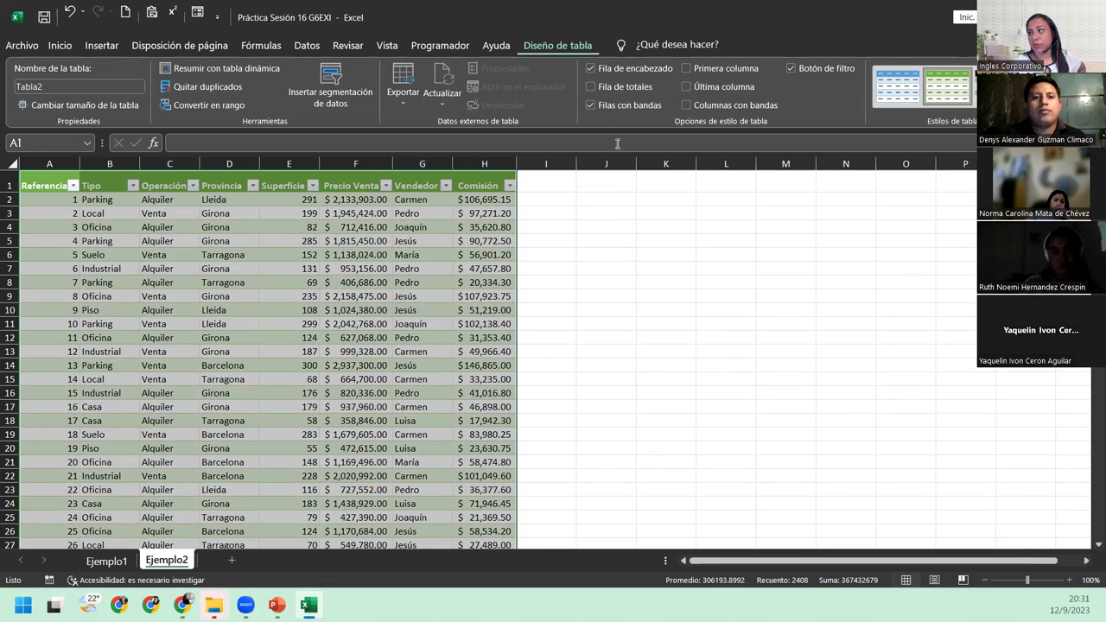
left_click(591, 105)
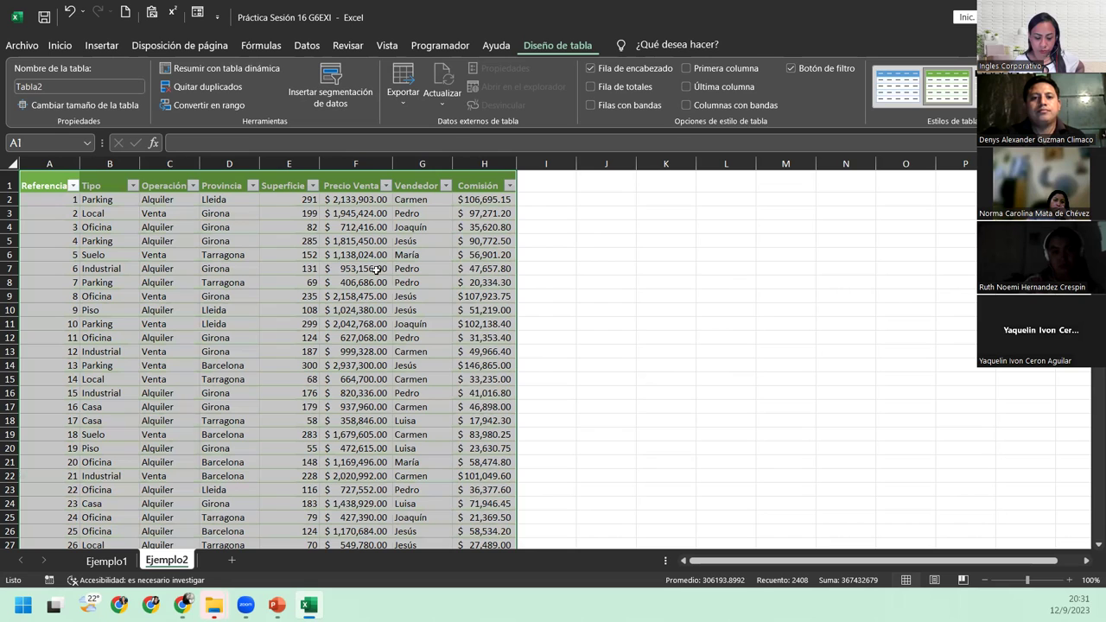
left_click(59, 187)
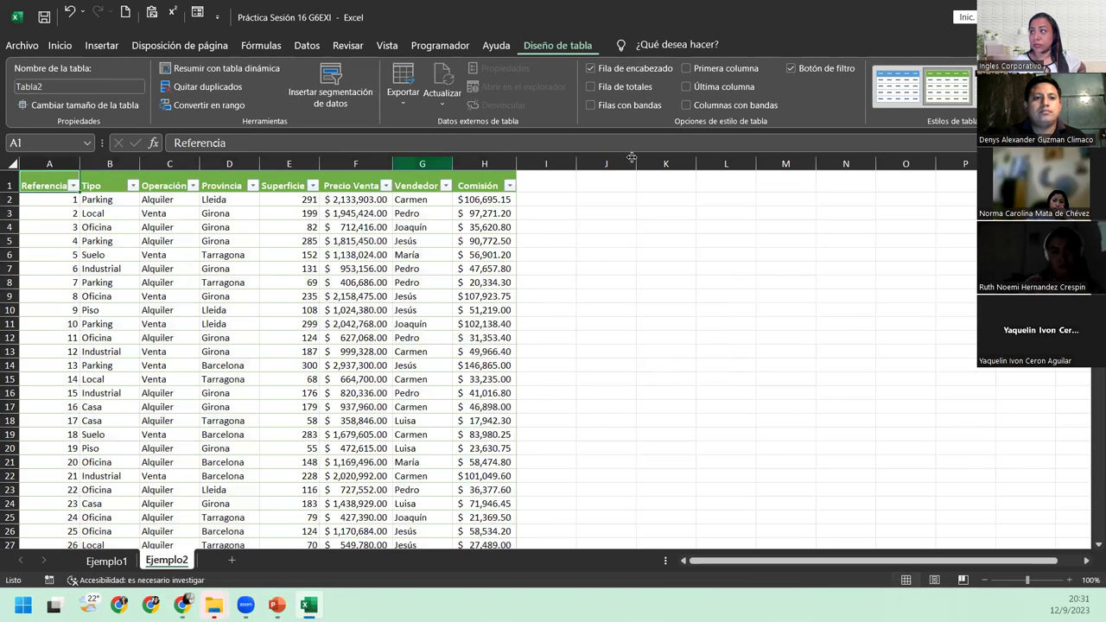
- Hide the filter buttons in Tabla2's header row
left_click(795, 70)
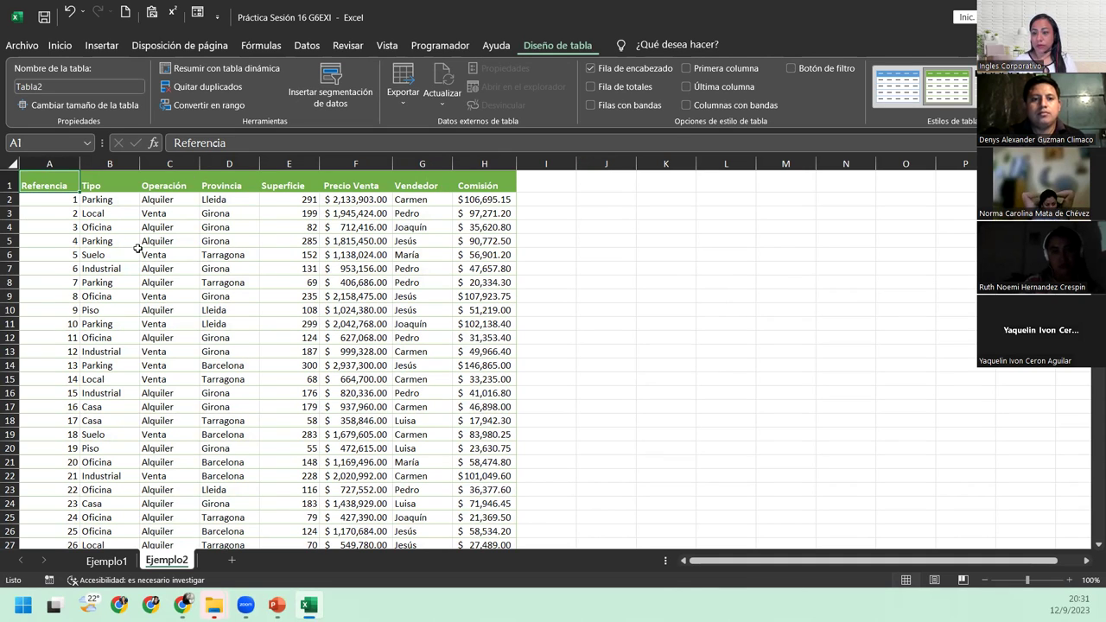
scroll(285, 402, "down", 10)
scroll(286, 402, "down", 6)
scroll(285, 401, "down", 12)
scroll(284, 399, "down", 7)
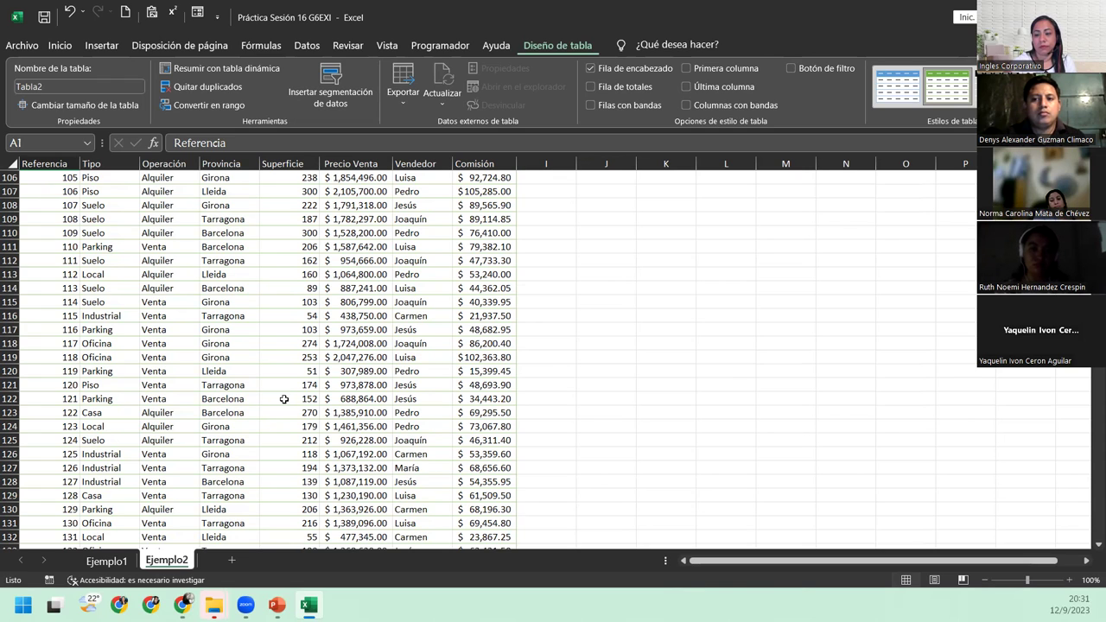
- Check the 5% Comisión formula in H123 and down at the last row, H301
left_click(477, 416)
key("ctrl+Down")
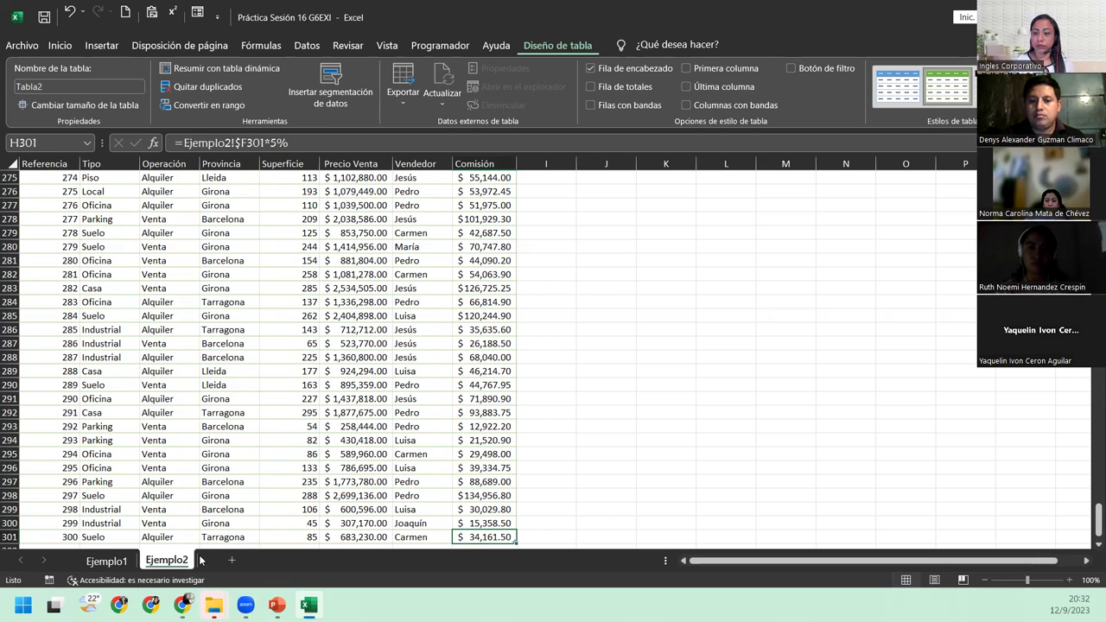
mouse_move(90, 603)
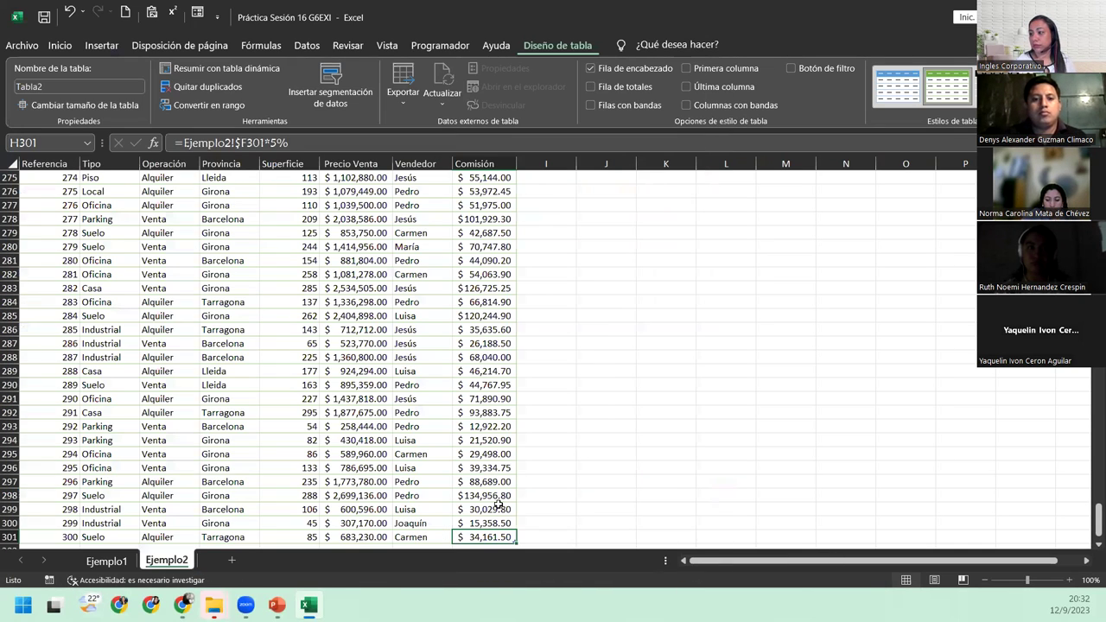
scroll(484, 532, "down", 2)
scroll(484, 518, "down", 2)
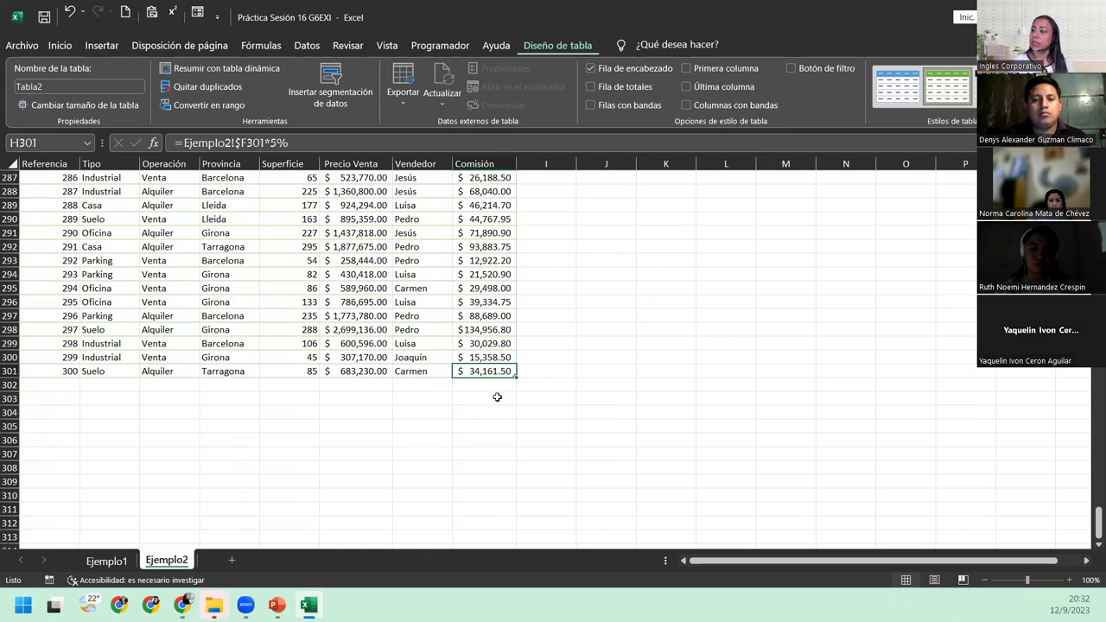
left_click(521, 430)
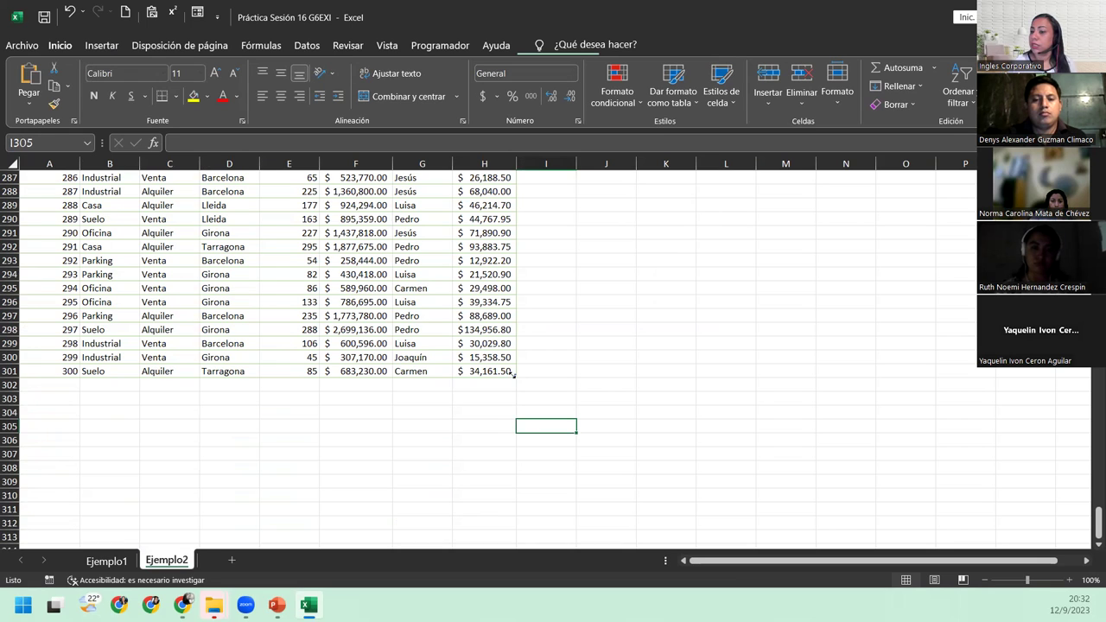
- Extend Tabla2 from row 301 to row 305 and check the Comisión formula in row 302
left_click_drag(514, 374, 516, 434)
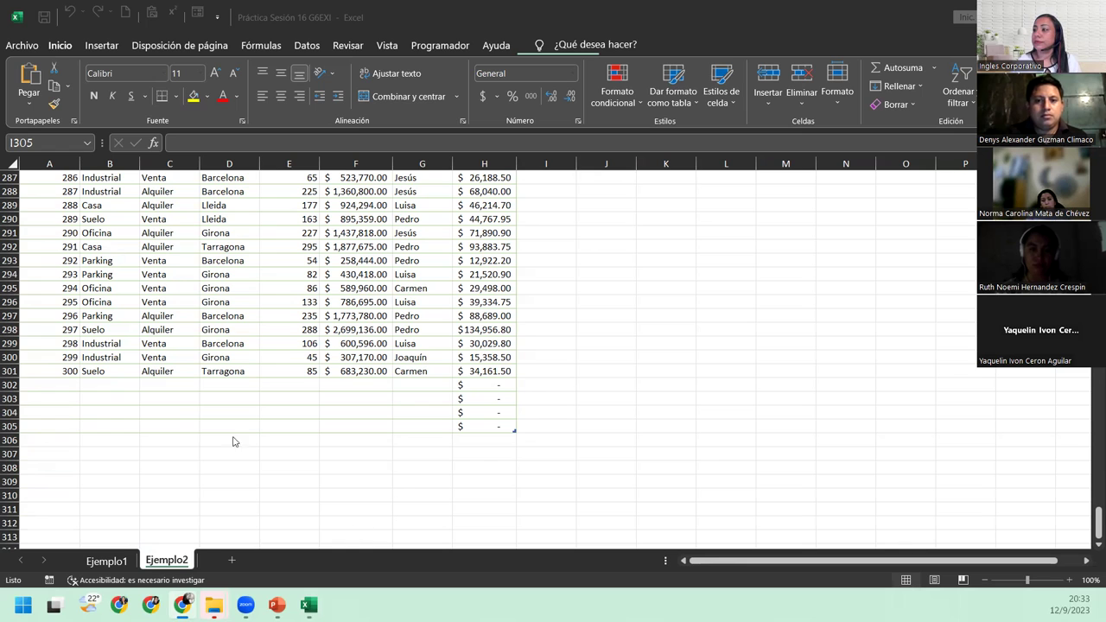
left_click(484, 385)
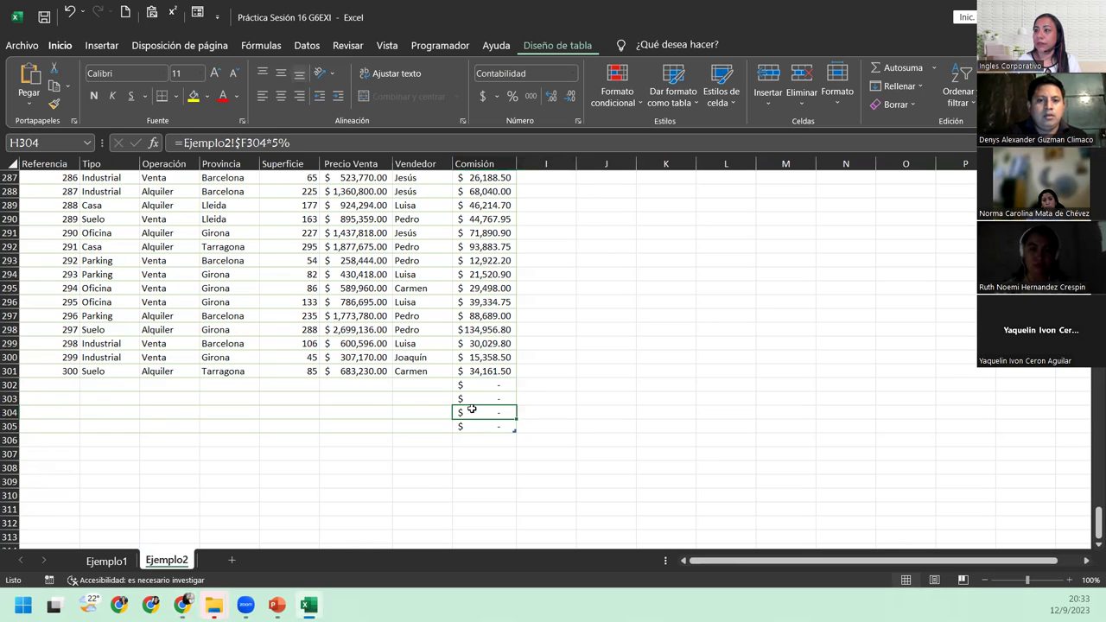
left_click(297, 386)
left_click(368, 383)
left_click(490, 385)
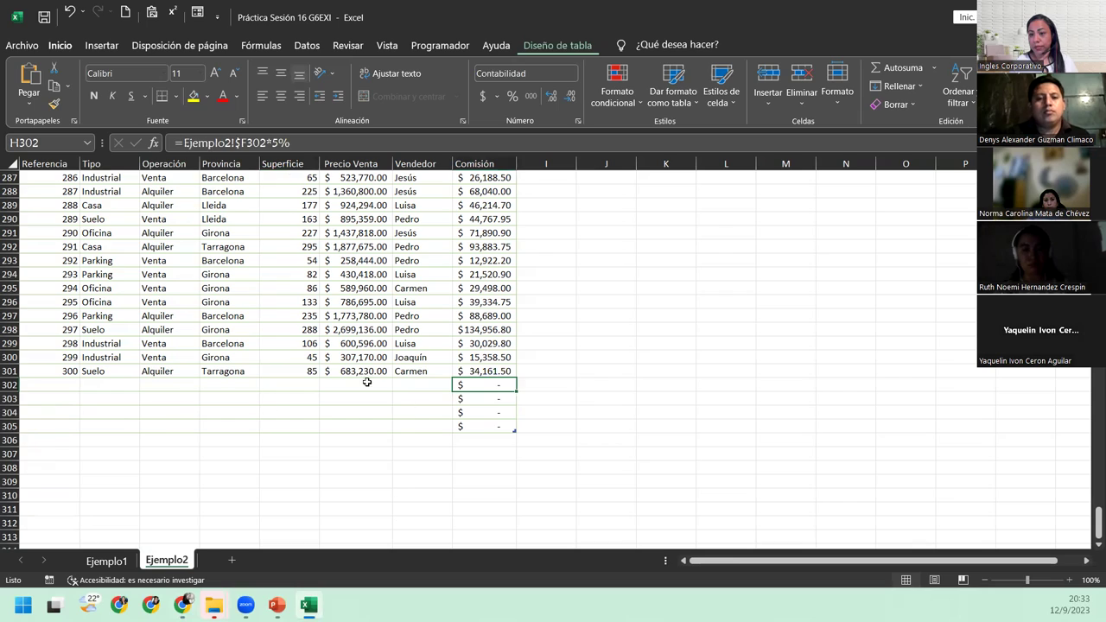
- Return to the top of the table and bring up the Diseño de tabla tools
left_click(227, 371)
scroll(313, 407, "up", 1)
scroll(313, 407, "up", 12)
scroll(311, 405, "up", 8)
scroll(311, 405, "up", 10)
scroll(310, 404, "up", 17)
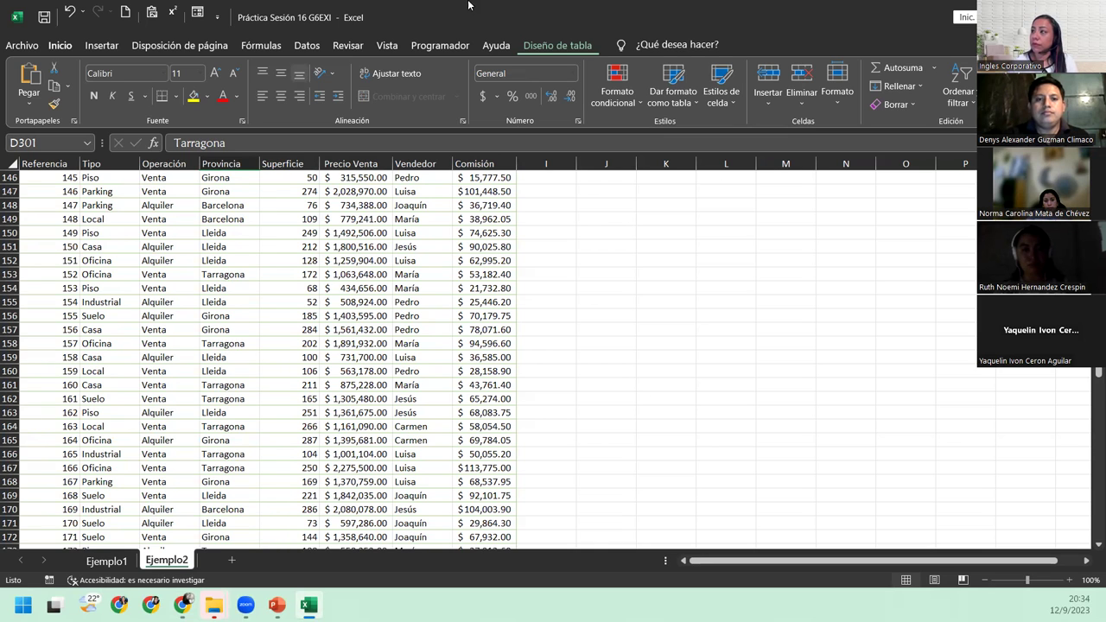
left_click(551, 43)
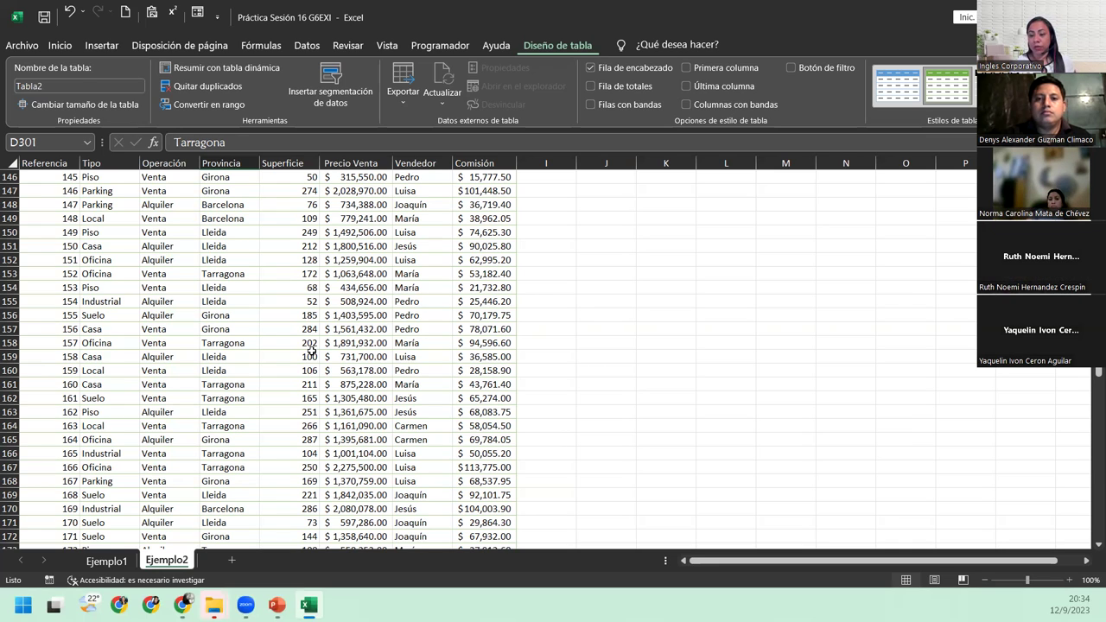
left_click(458, 222)
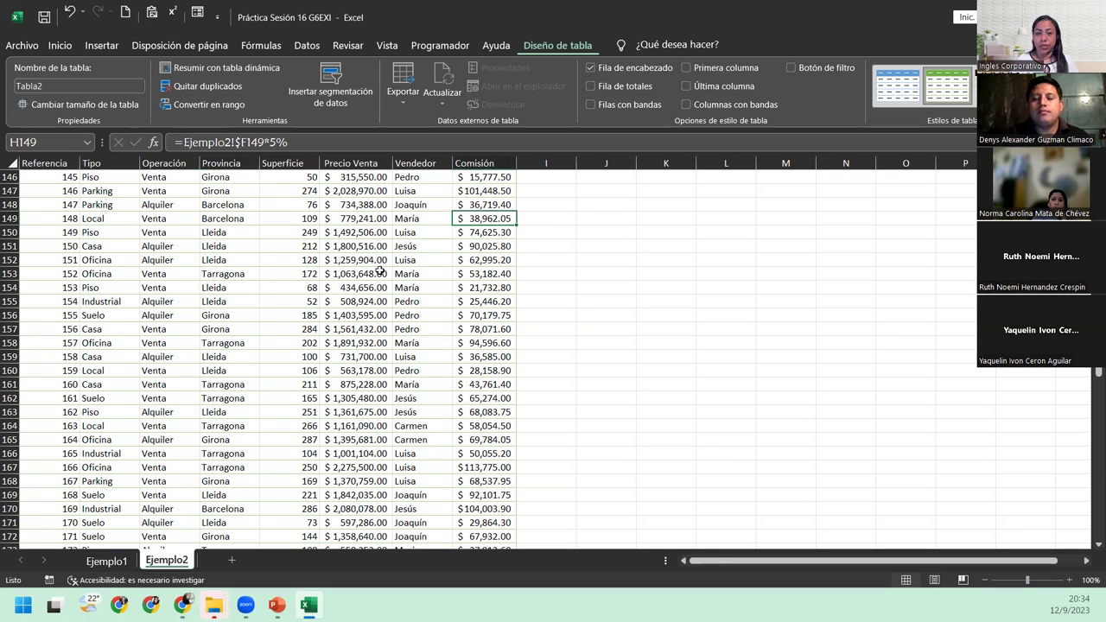
left_click(334, 259)
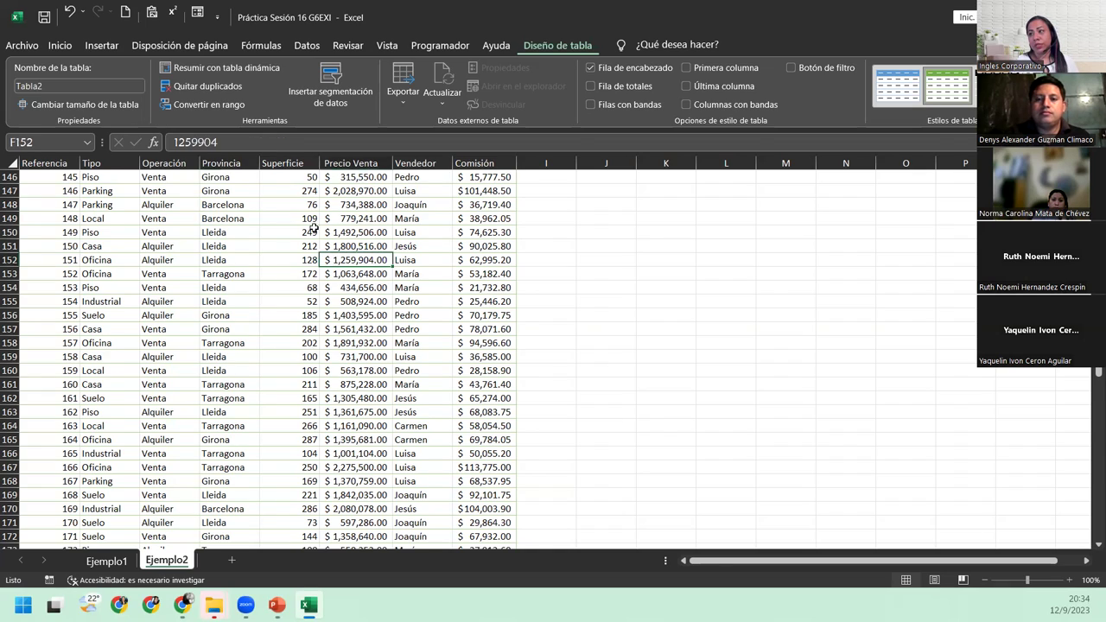
scroll(343, 241, "up", 5)
scroll(343, 242, "up", 13)
scroll(343, 242, "up", 15)
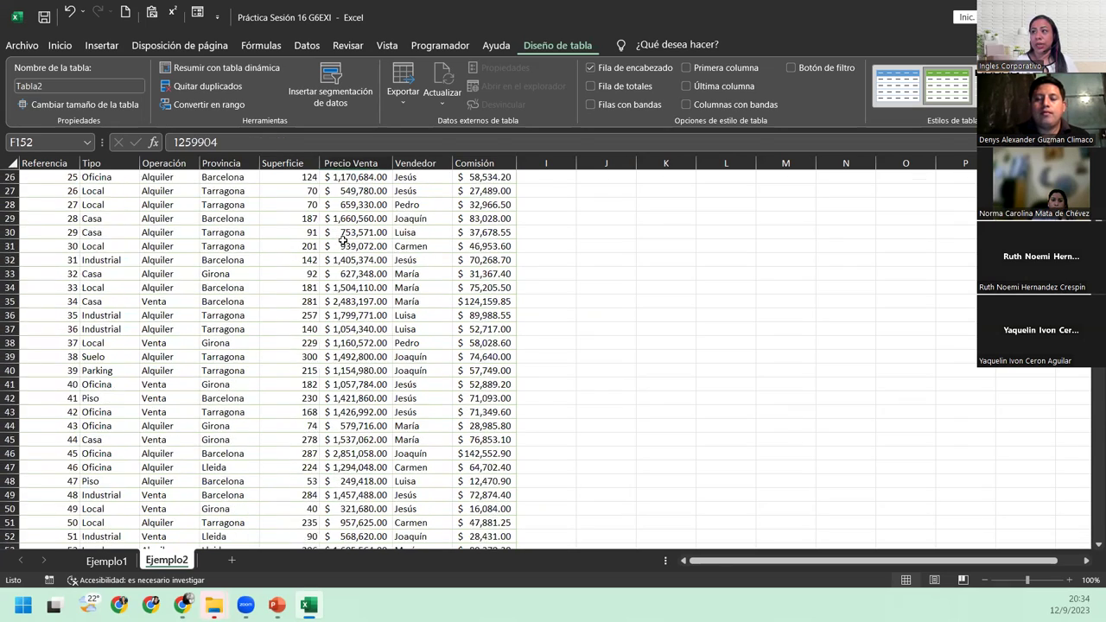
scroll(343, 242, "up", 6)
left_click(113, 177)
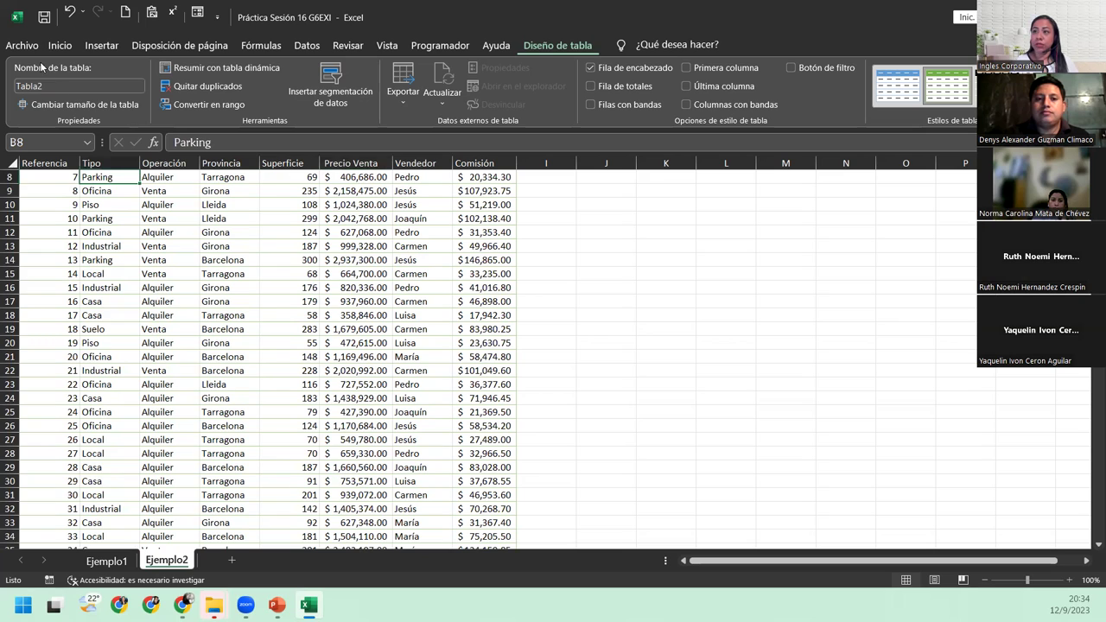
left_click(58, 85)
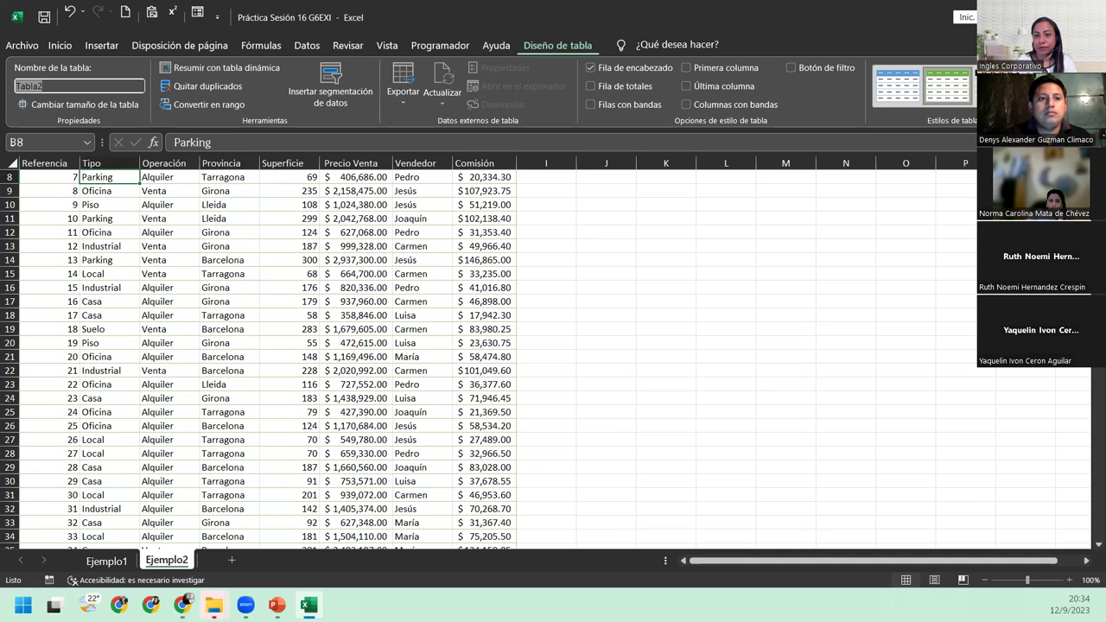
key("Return")
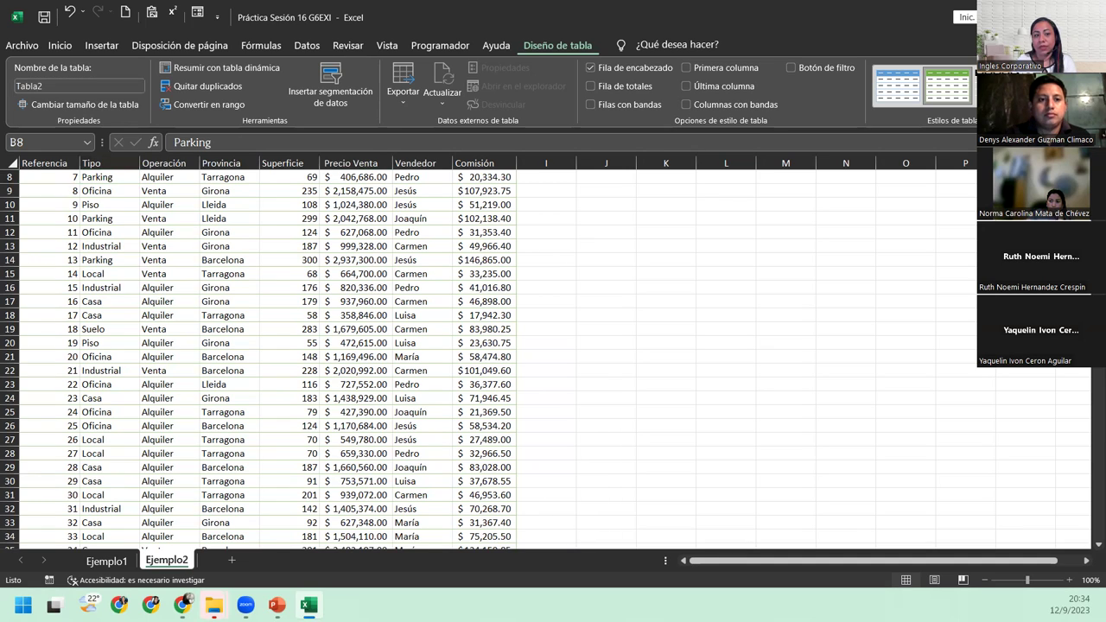
- Change the Nombre de la tabla from Tabla2 to Ventas
left_click(109, 86)
double_click(109, 86)
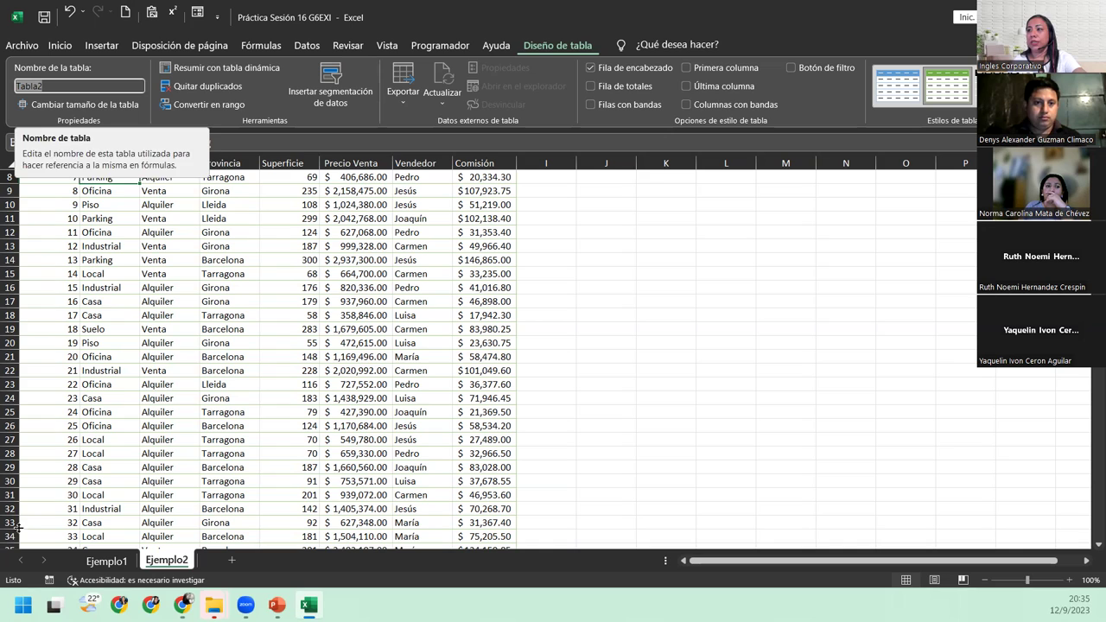
type("Ventas")
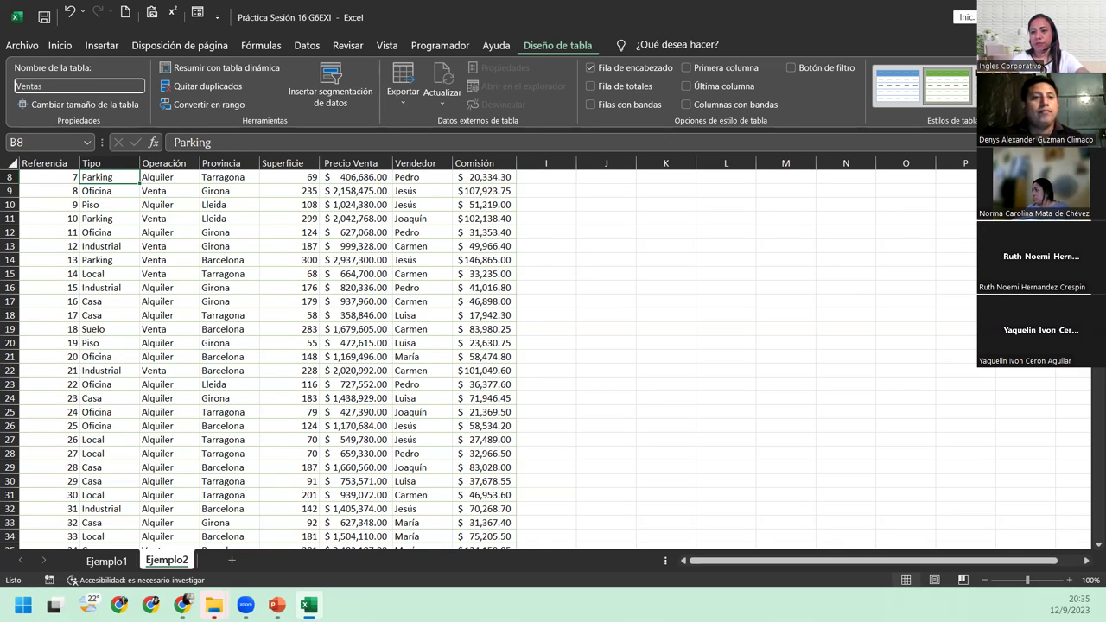
key("Return")
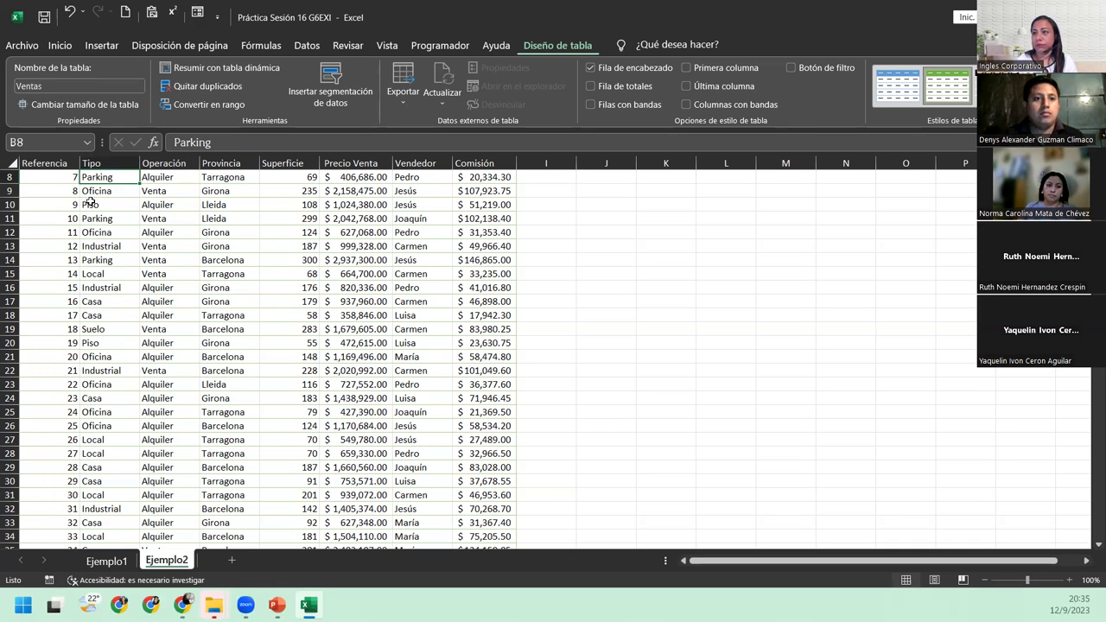
scroll(92, 195, "up", 3)
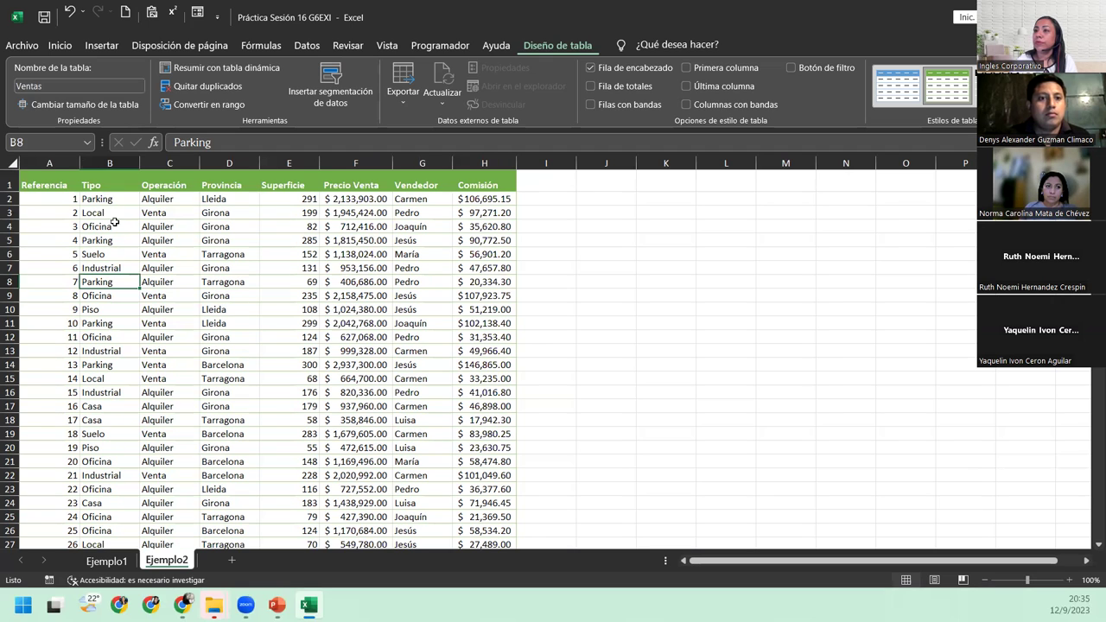
left_click(64, 201)
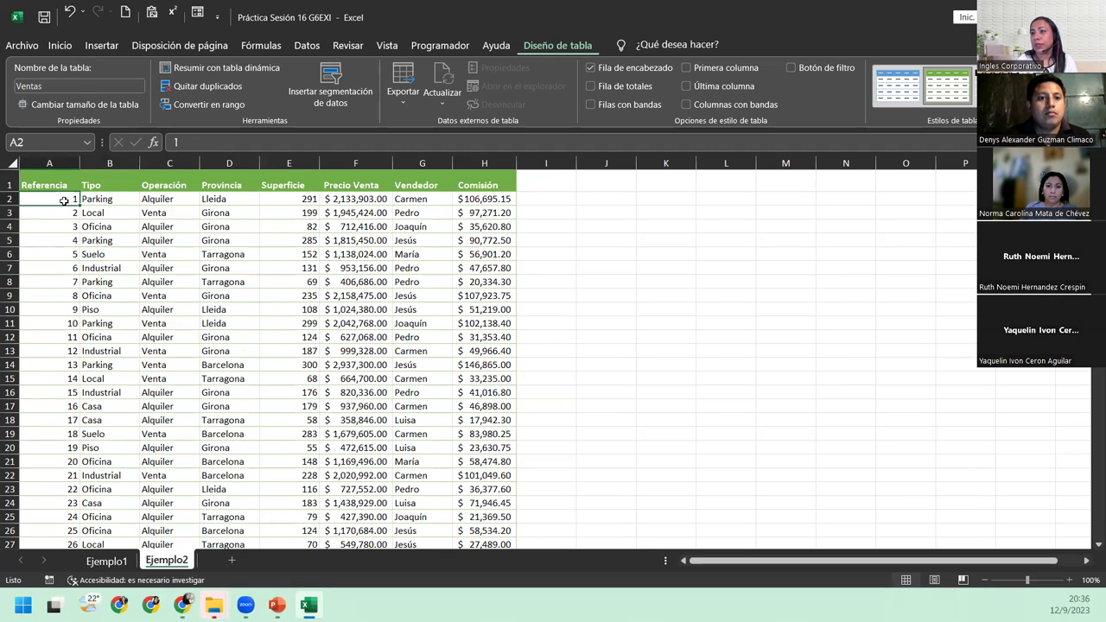
left_click(78, 103)
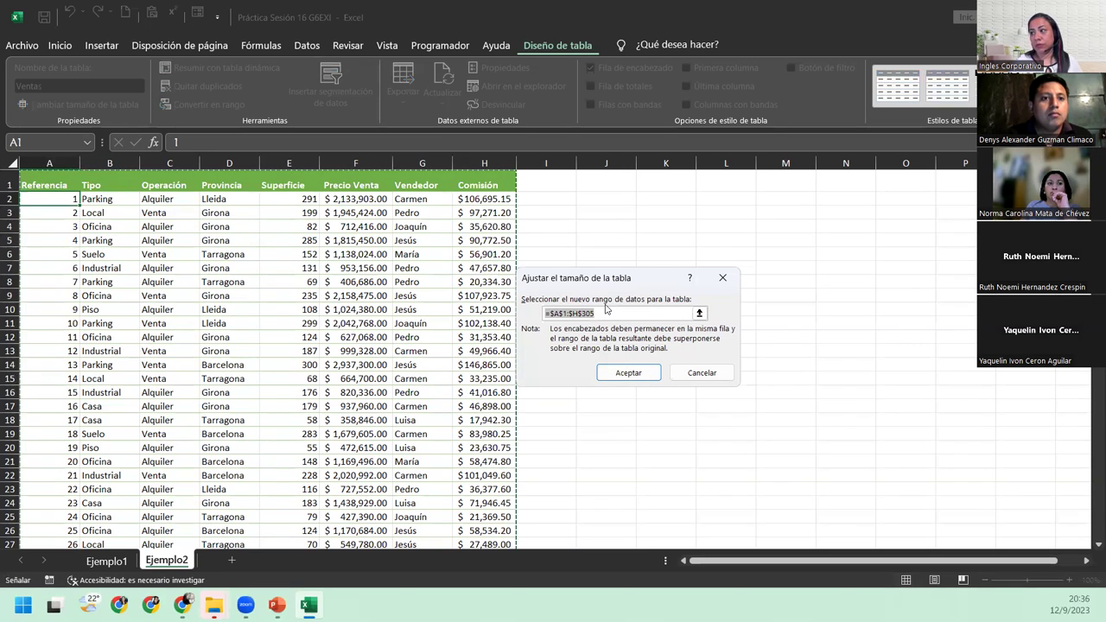
left_click(721, 278)
left_click(328, 294)
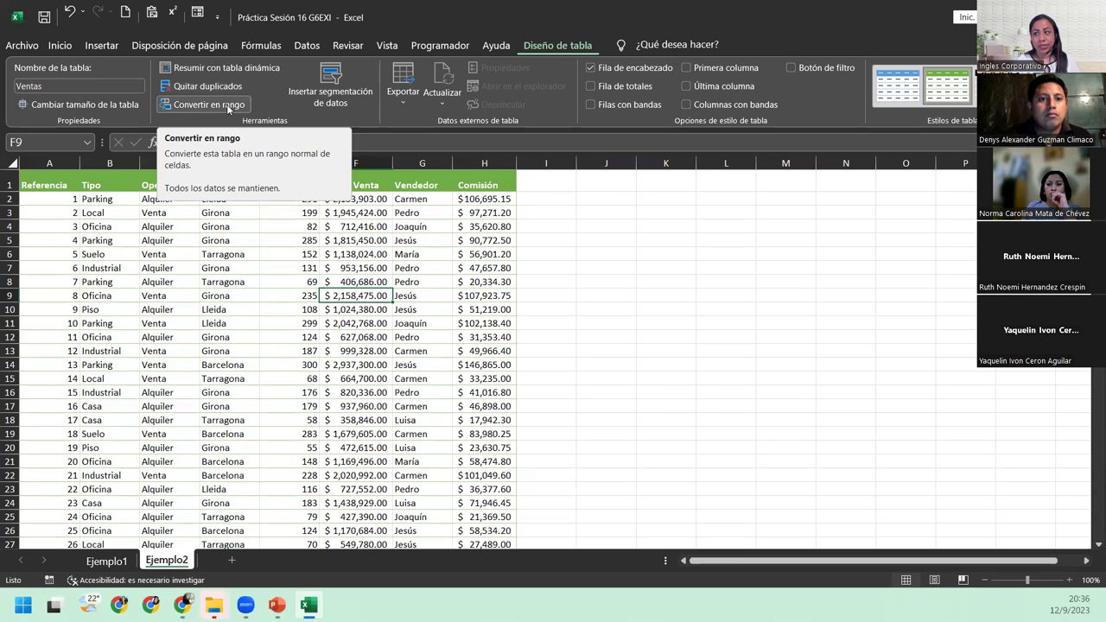
scroll(235, 337, "down", 1)
scroll(235, 336, "down", 6)
scroll(235, 331, "down", 6)
scroll(235, 331, "down", 6)
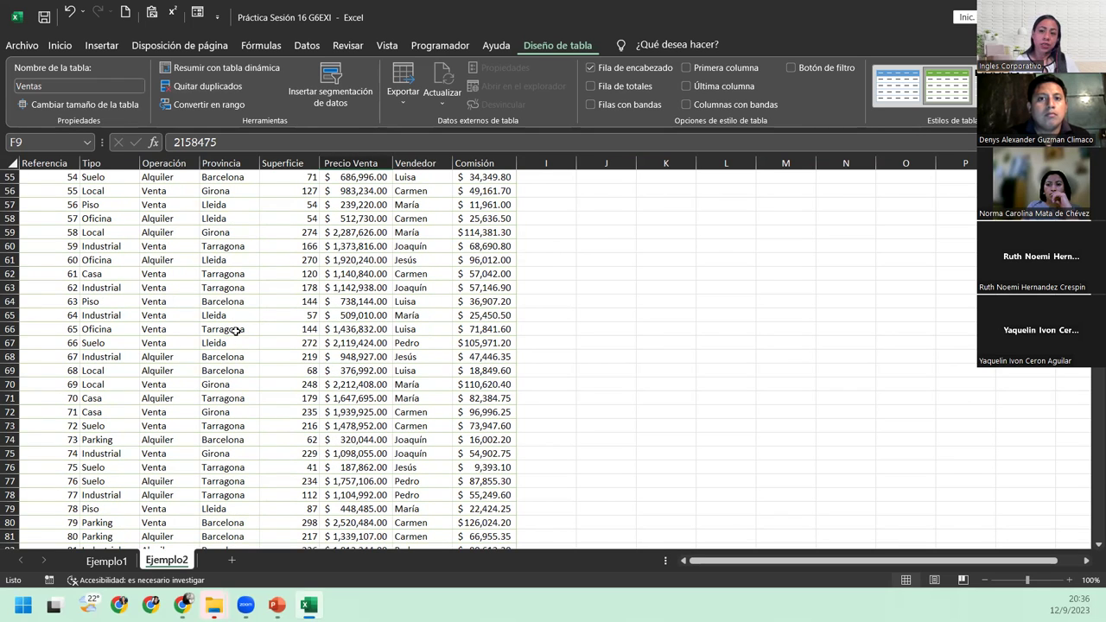
scroll(235, 331, "up", 7)
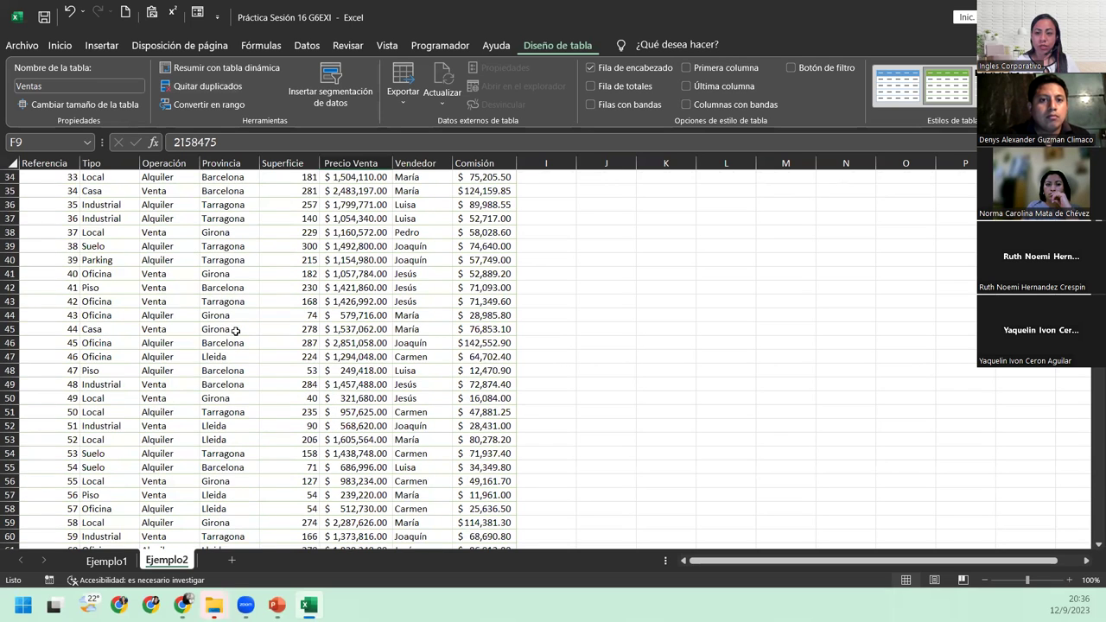
scroll(235, 331, "up", 11)
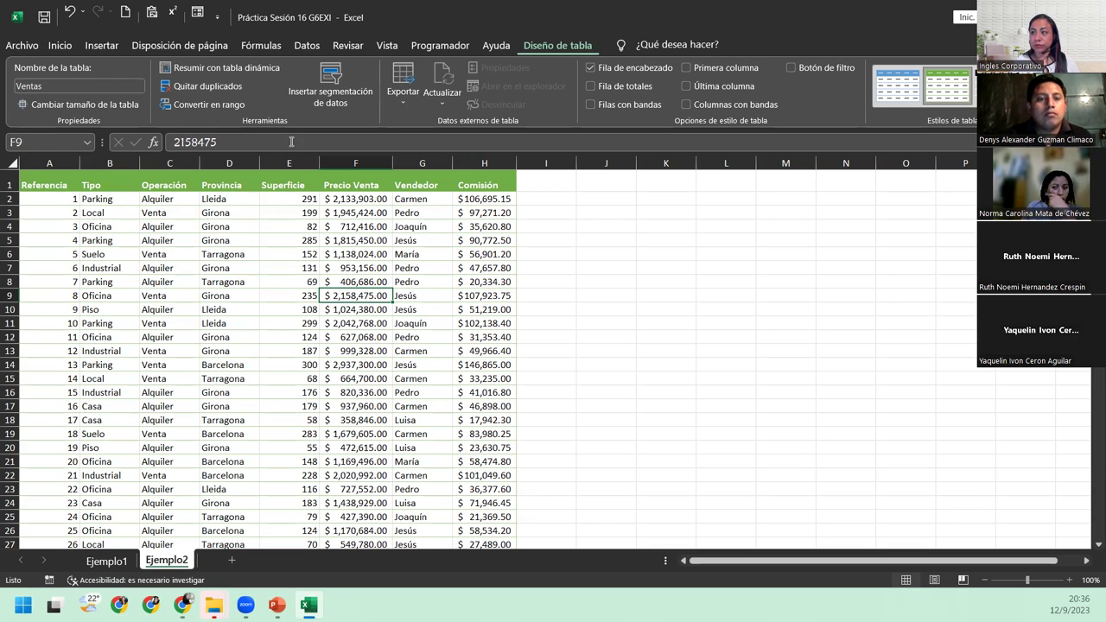
- Insert a Tipo slicer for the Ventas table and drag it beside the data
left_click(325, 112)
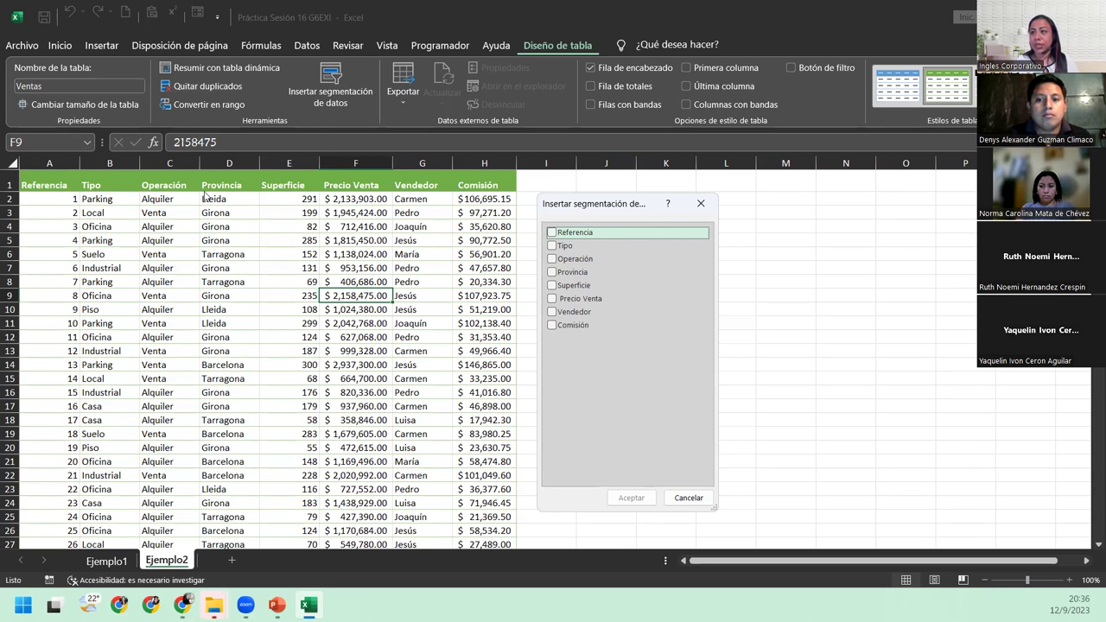
left_click(552, 248)
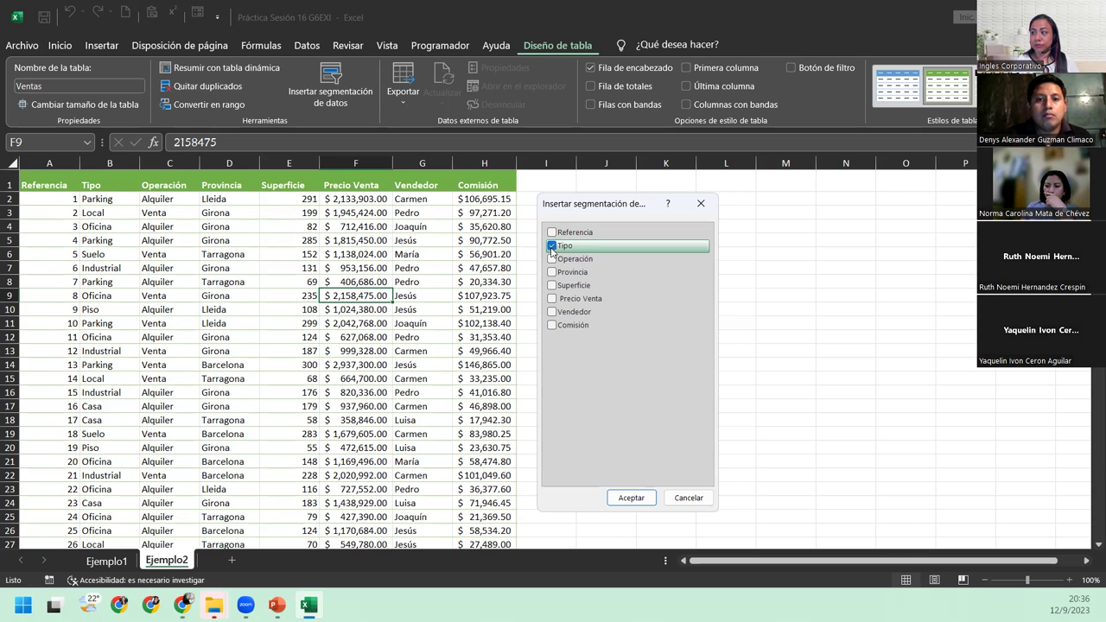
left_click(630, 498)
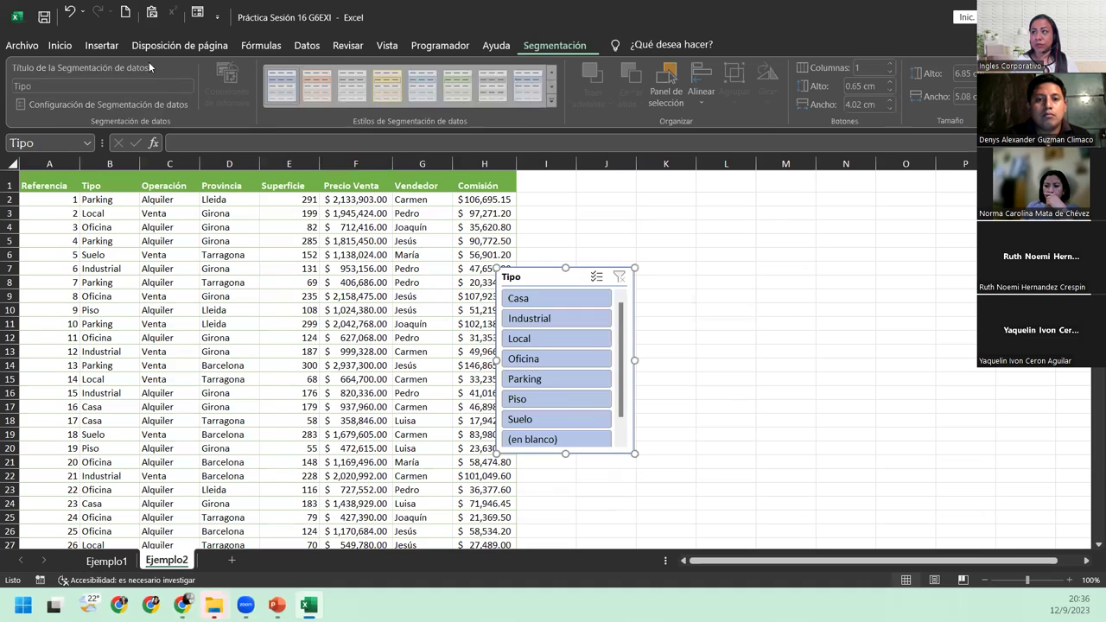
left_click(301, 281)
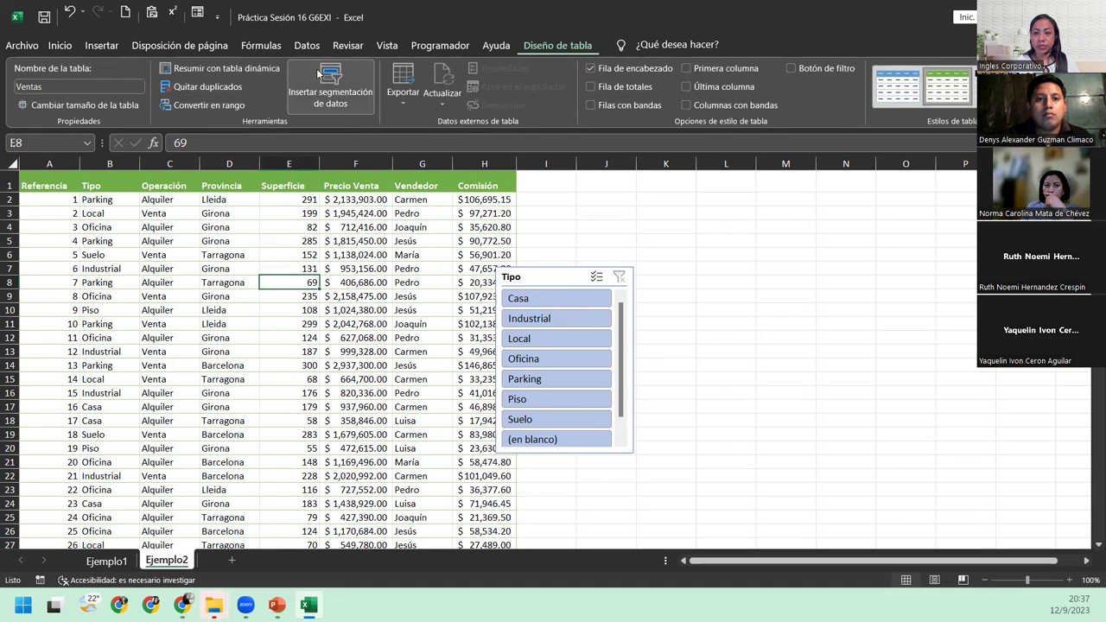
left_click(318, 74)
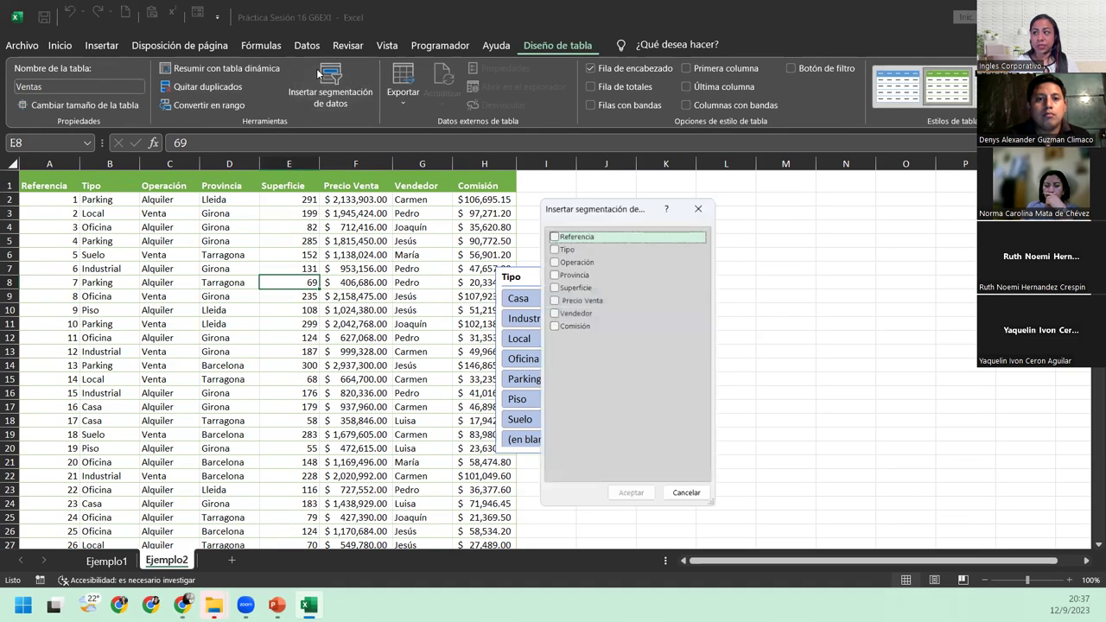
left_click(551, 247)
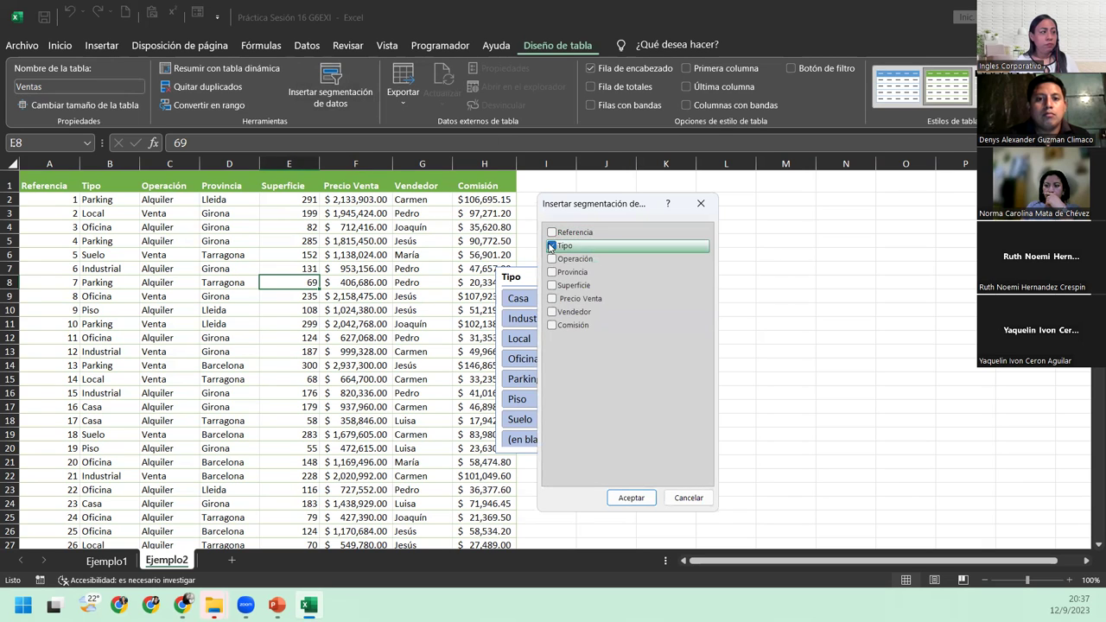
left_click(689, 498)
left_click_drag(555, 283, 580, 188)
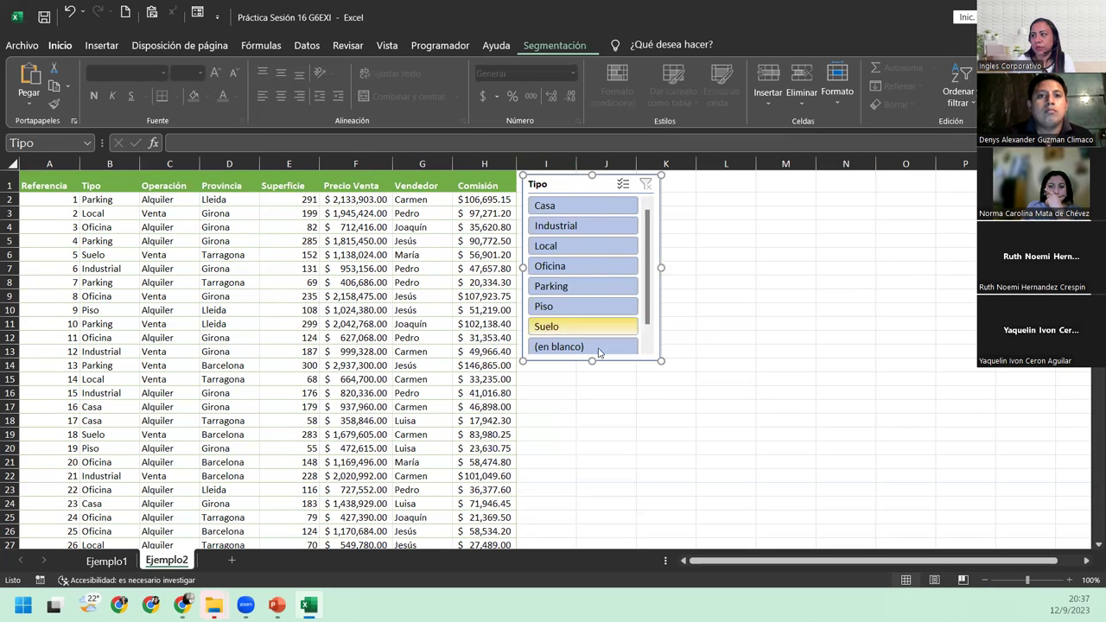
- Filter the table via the Tipo slicer to (en blanco), then Local, then Parking
left_click(649, 342)
scroll(649, 342, "up", 1)
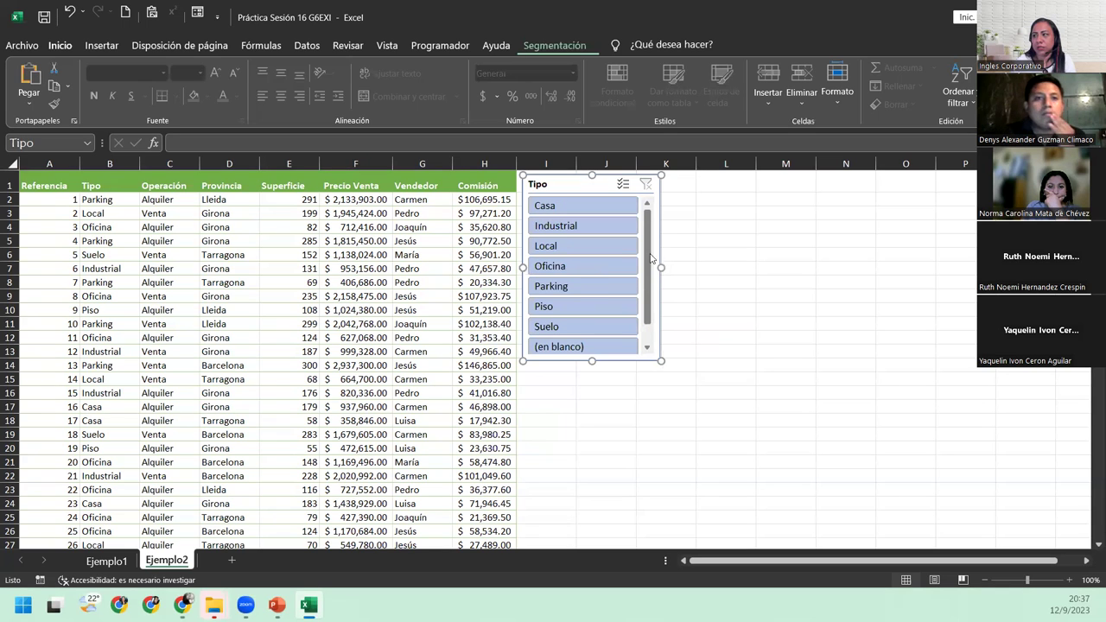
scroll(648, 317, "down", 1)
scroll(649, 317, "up", 1)
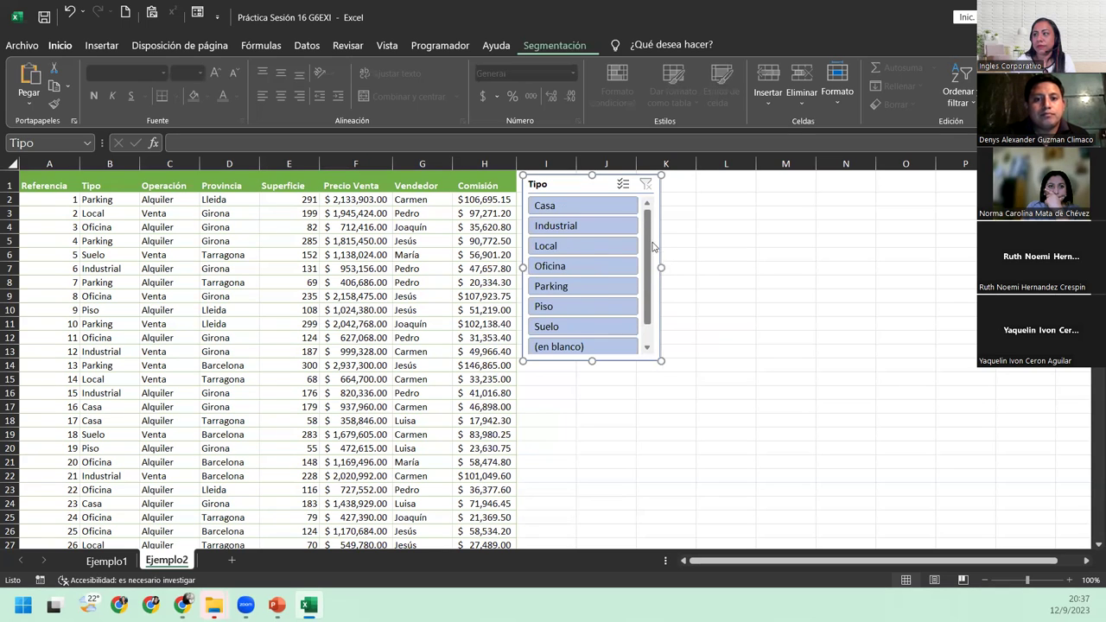
scroll(648, 317, "down", 1)
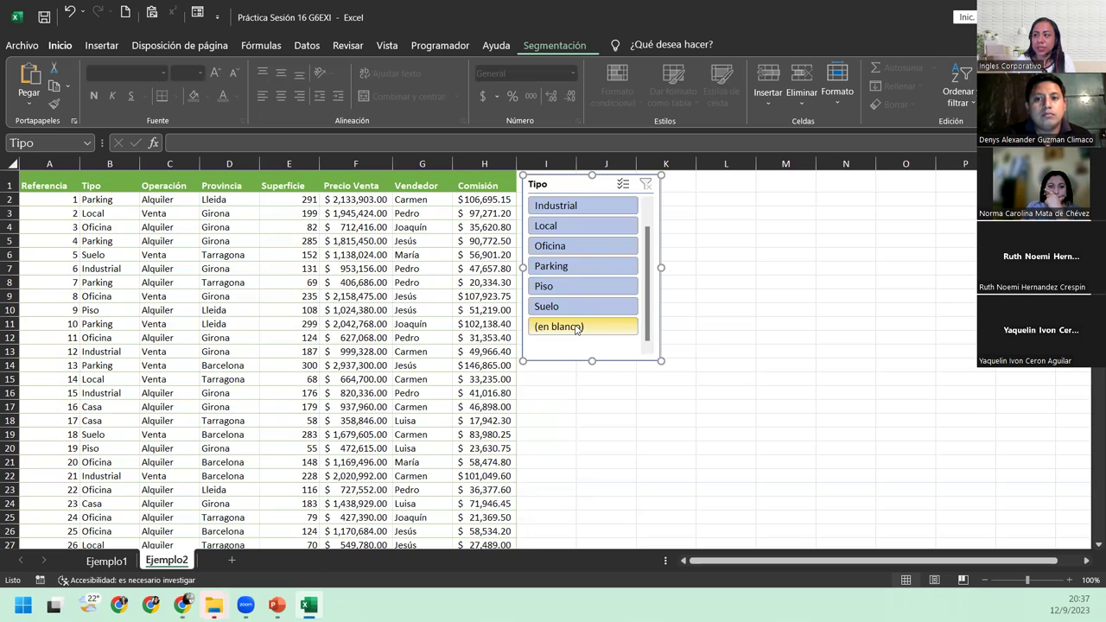
left_click(577, 328)
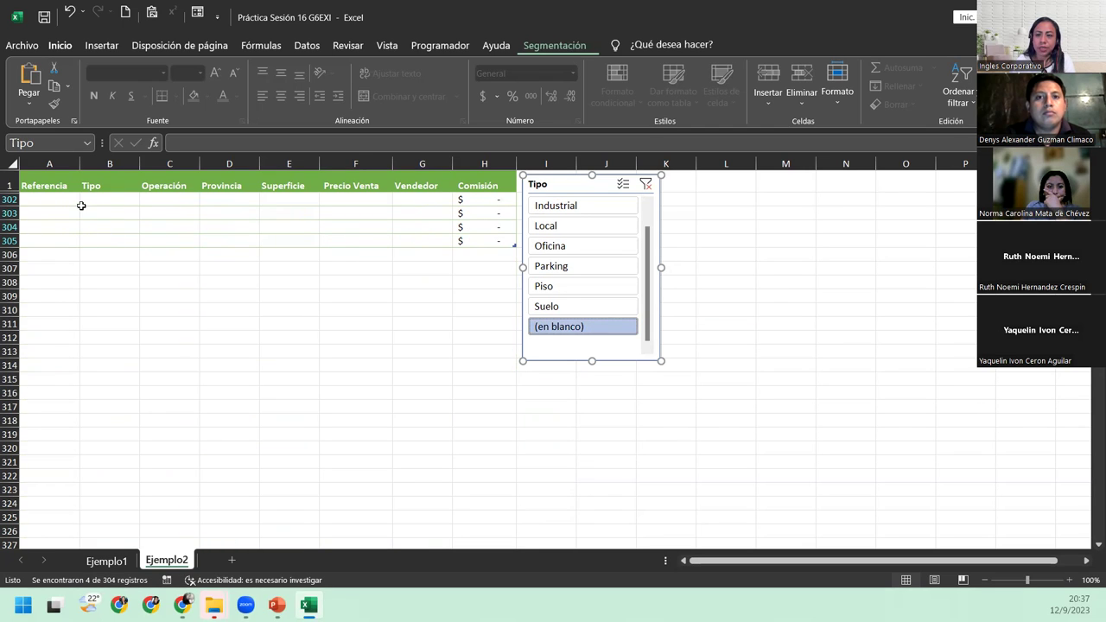
left_click(605, 230)
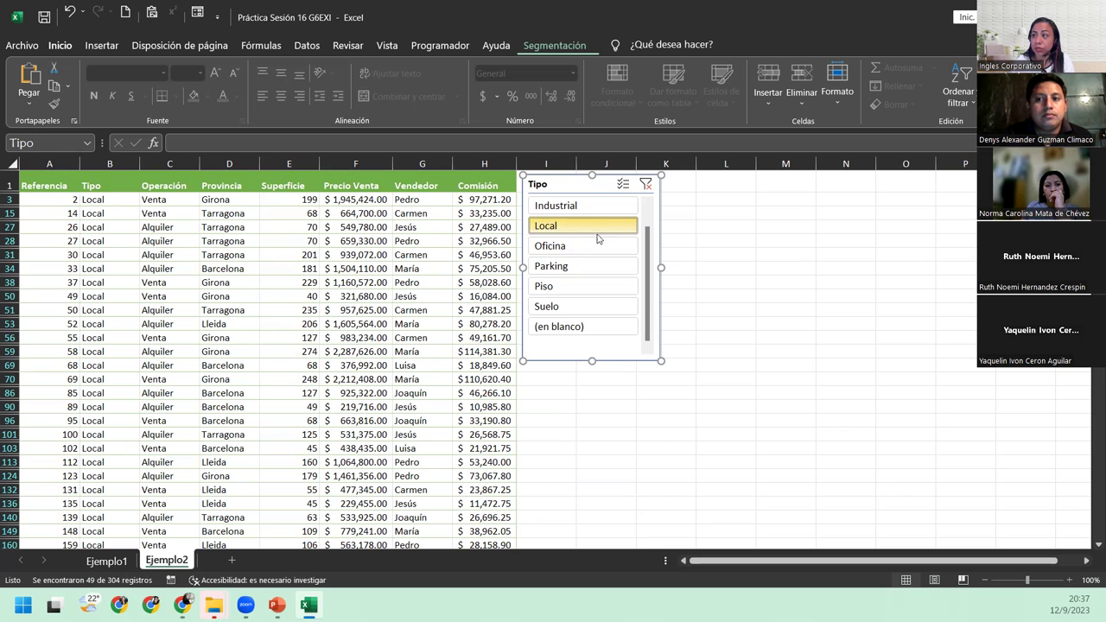
left_click(597, 266)
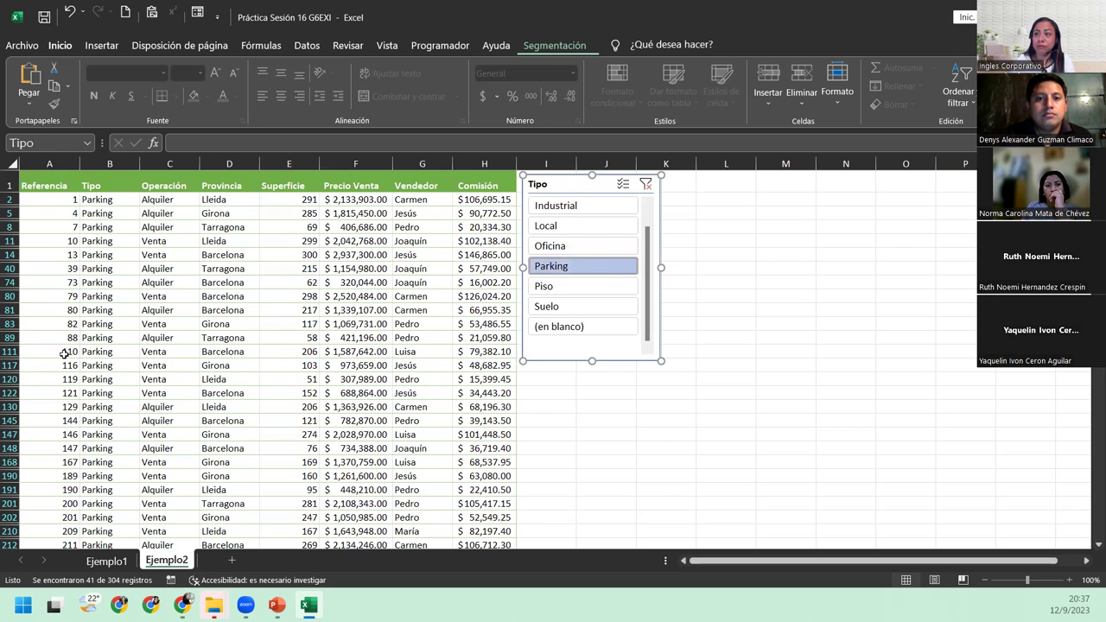
- Filter to Oficina, then finally to Industrial only, 48 of 304 records
left_click(115, 297)
scroll(156, 353, "down", 3)
scroll(156, 352, "down", 3)
scroll(157, 353, "up", 3)
scroll(159, 354, "up", 3)
scroll(159, 354, "up", 5)
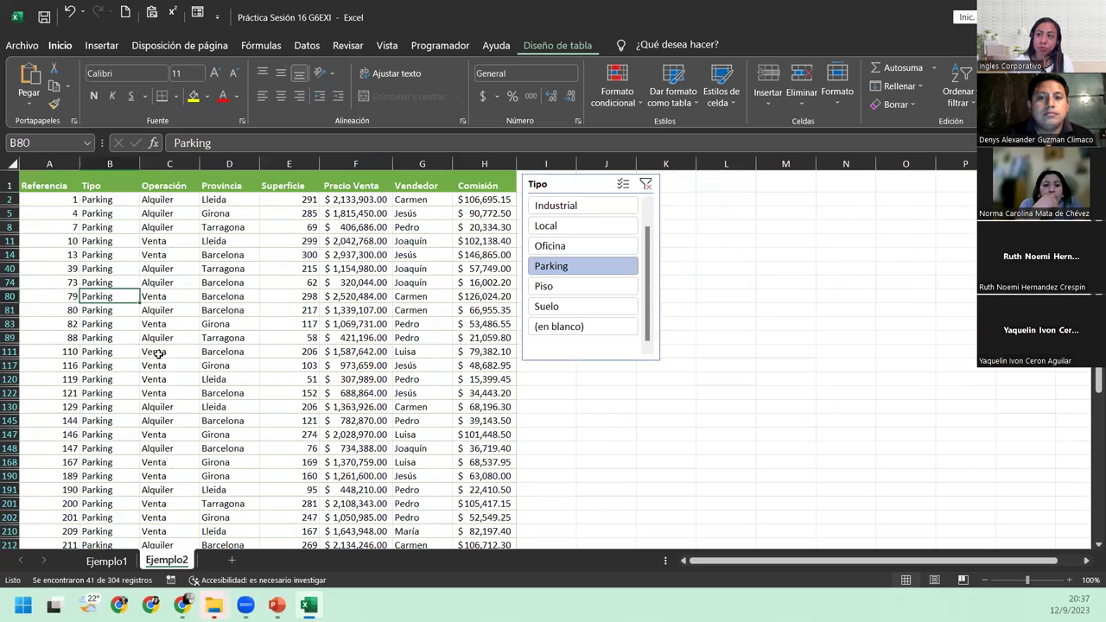
left_click(553, 247)
scroll(123, 346, "down", 2)
scroll(124, 346, "down", 3)
scroll(122, 346, "down", 4)
scroll(123, 345, "up", 4)
scroll(151, 401, "up", 6)
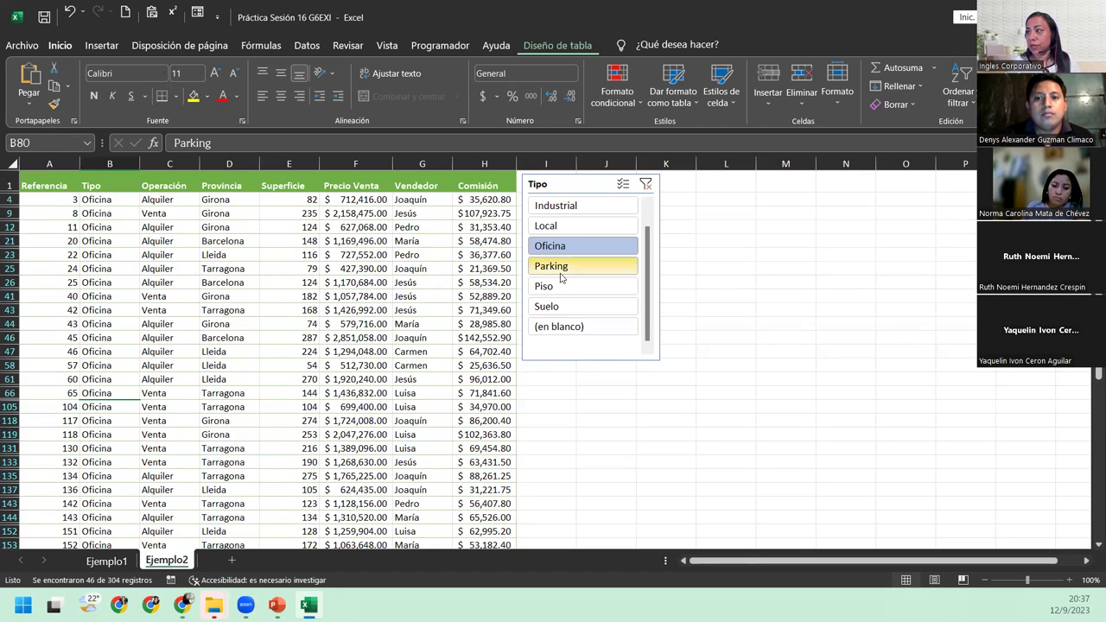
left_click(568, 204)
- Clear the Tipo filter, enable Selección múltiple, and deselect Industrial, (en blanco), Suelo, Piso, Parking
left_click(75, 267)
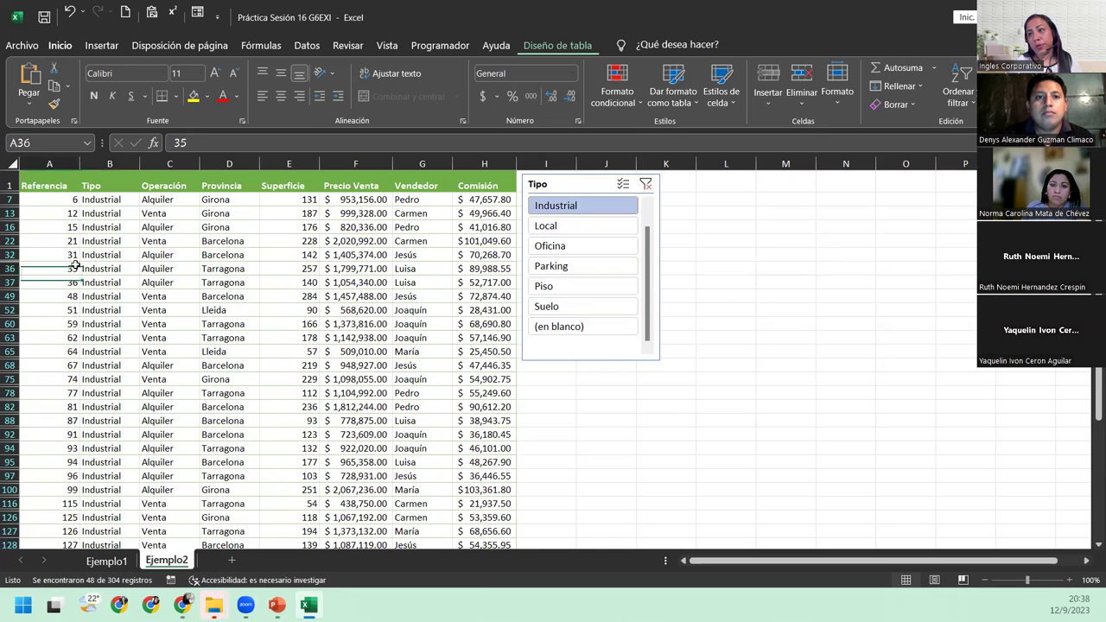
left_click(646, 185)
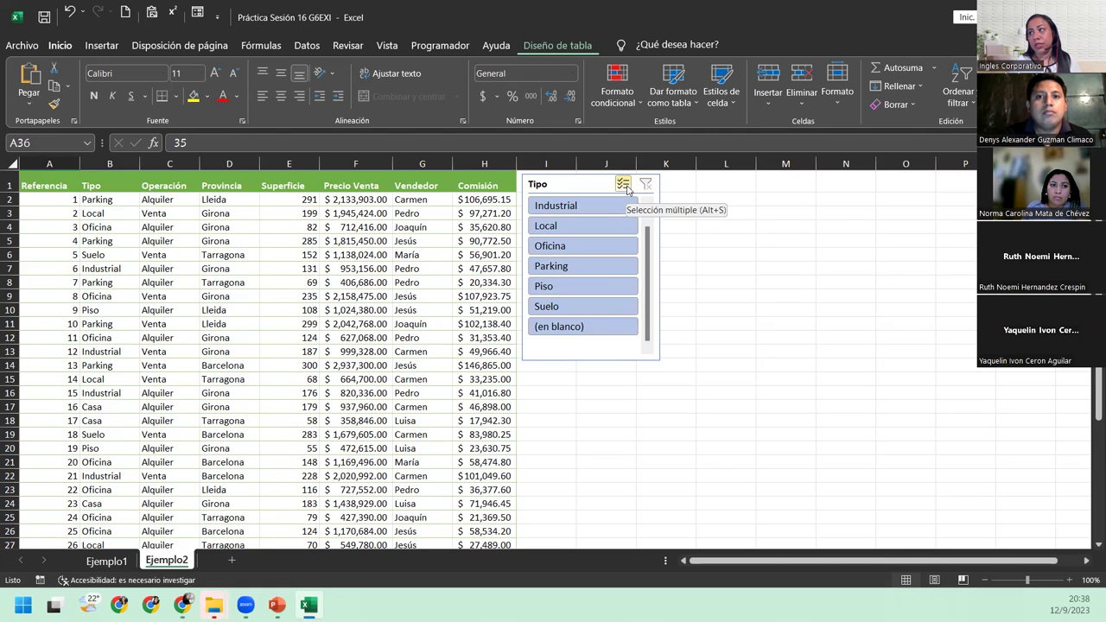
left_click(623, 184)
left_click(568, 206)
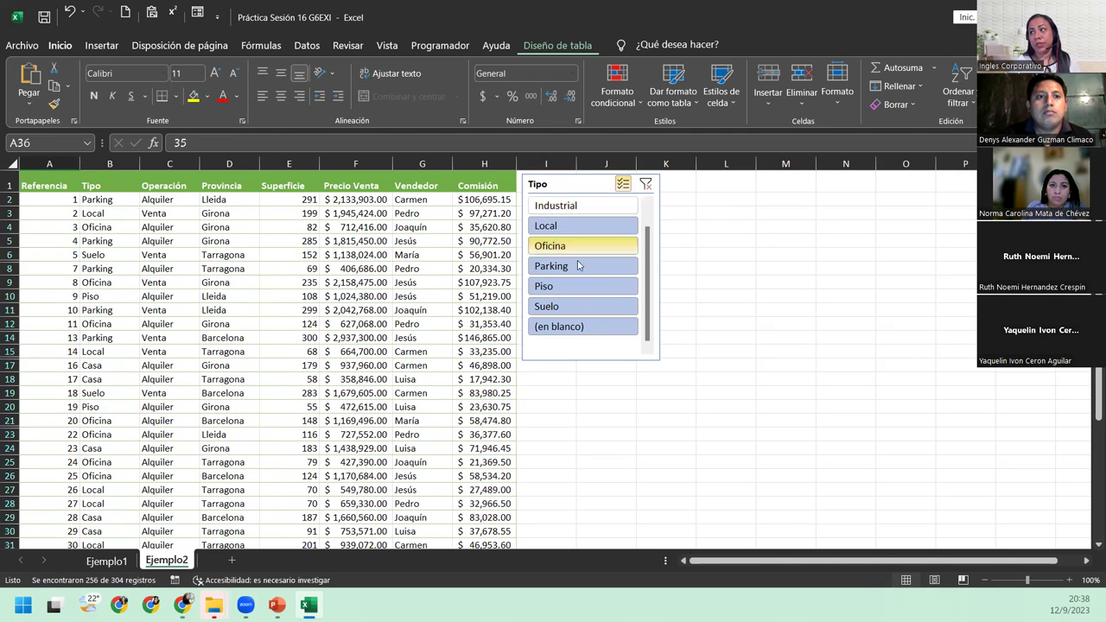
left_click(571, 325)
left_click(574, 308)
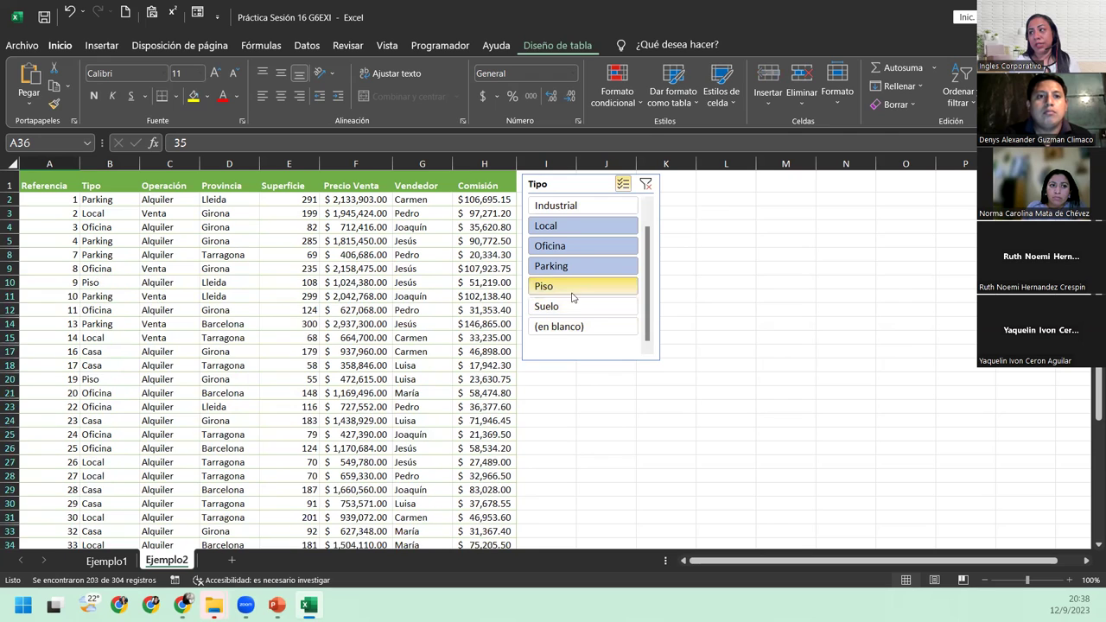
left_click(574, 289)
left_click(585, 273)
- Deselect Casa too, leaving only Local and Oficina (95 of 304 records)
scroll(587, 290, "down", 3)
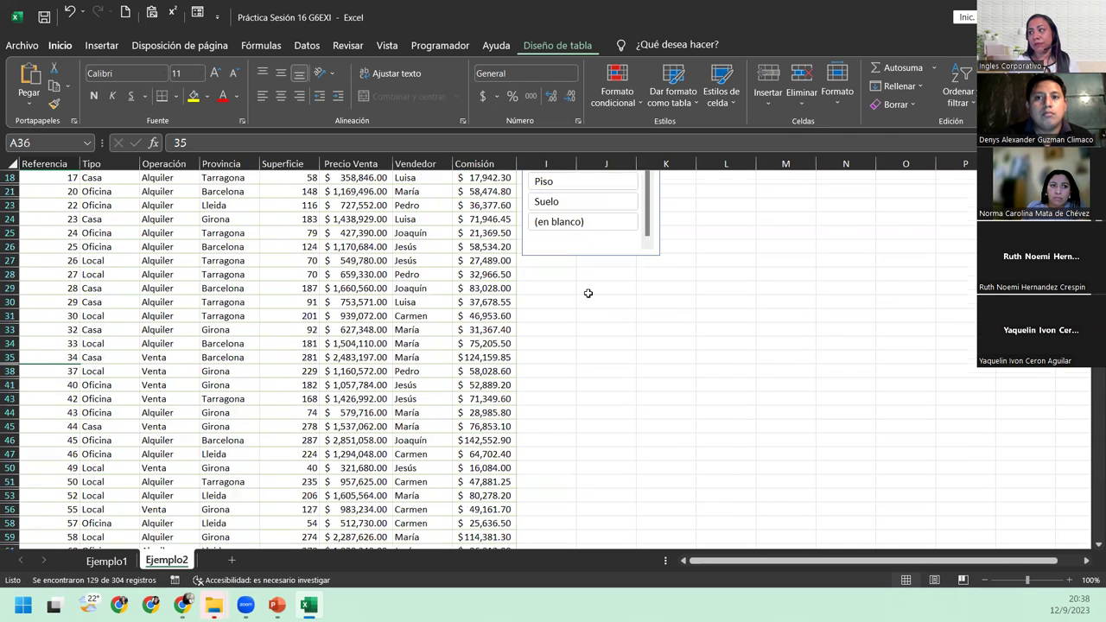
scroll(584, 291, "up", 2)
scroll(586, 260, "up", 1)
scroll(587, 242, "up", 1)
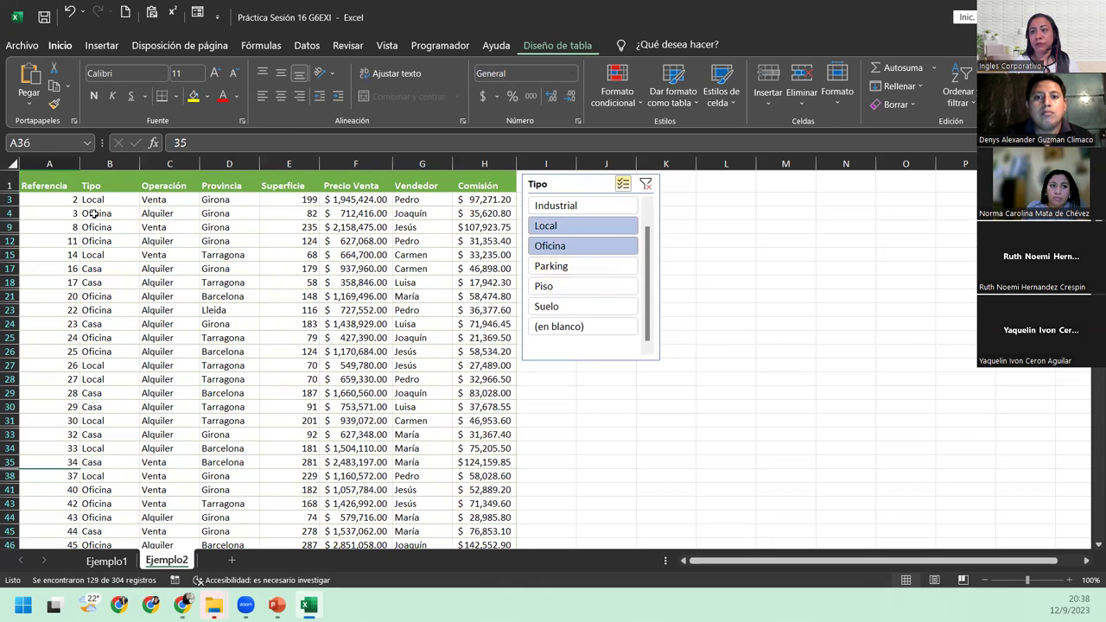
left_click(110, 242)
scroll(116, 259, "down", 2)
scroll(120, 273, "down", 1)
scroll(124, 289, "up", 2)
scroll(125, 292, "up", 1)
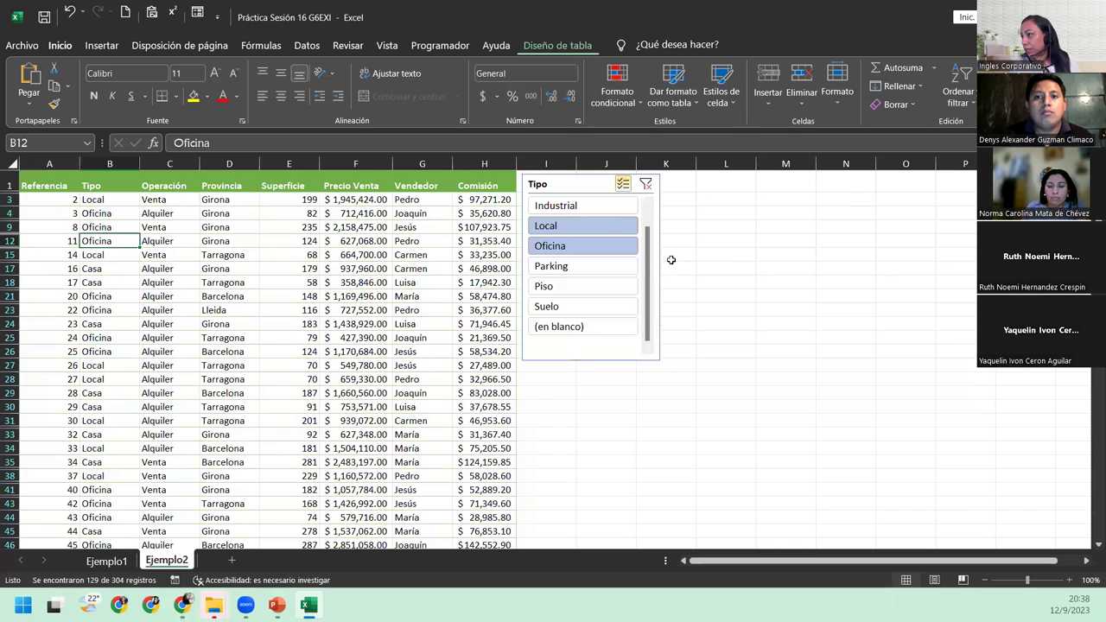
scroll(575, 225, "up", 1)
left_click(570, 210)
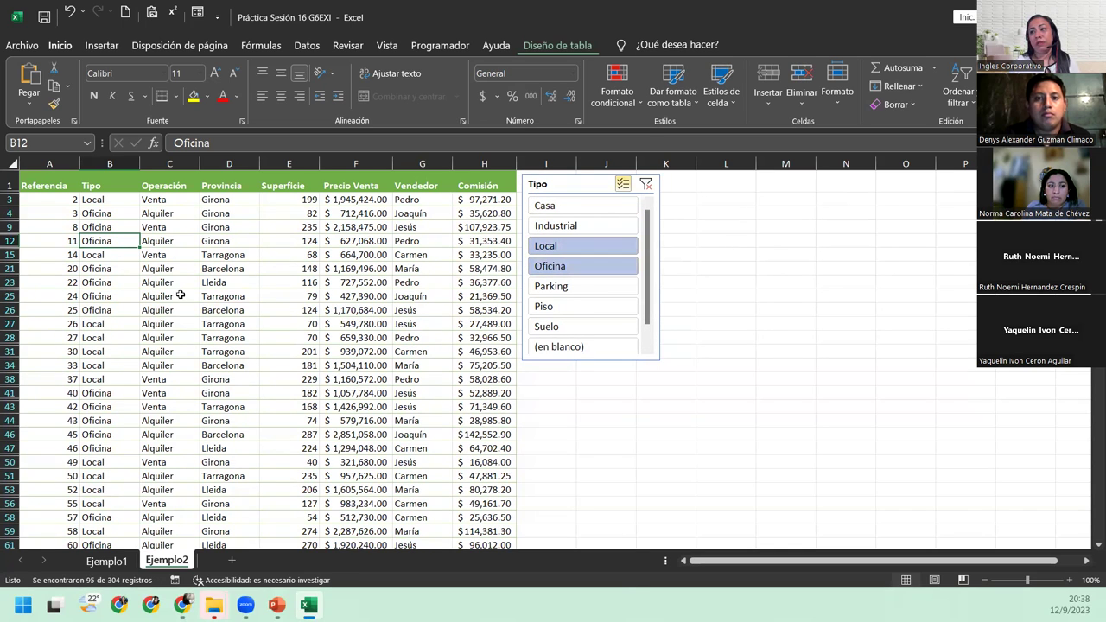
scroll(90, 283, "down", 4)
scroll(90, 283, "down", 3)
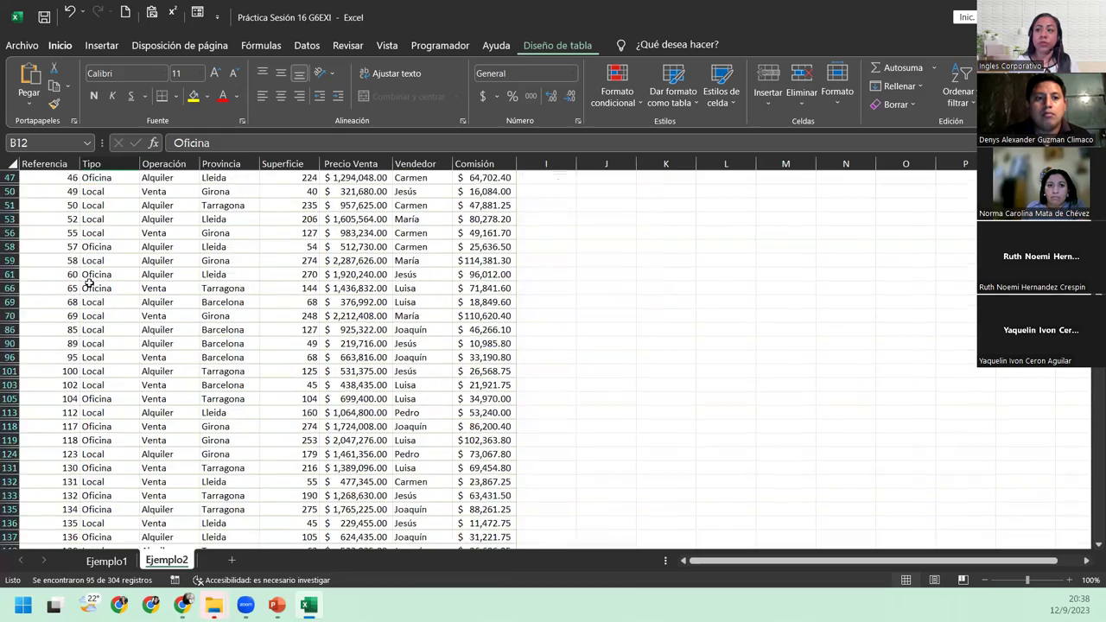
scroll(90, 285, "down", 4)
scroll(91, 291, "down", 4)
scroll(92, 292, "down", 4)
scroll(91, 294, "down", 5)
scroll(91, 303, "up", 4)
scroll(90, 313, "up", 4)
scroll(90, 313, "up", 7)
scroll(90, 313, "up", 5)
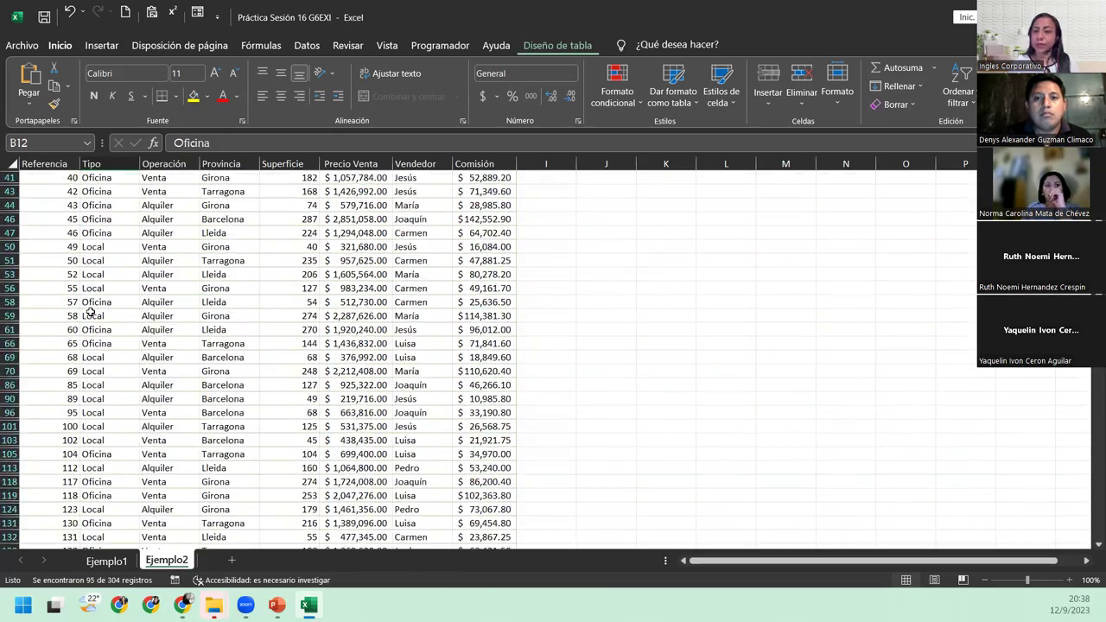
scroll(90, 312, "up", 5)
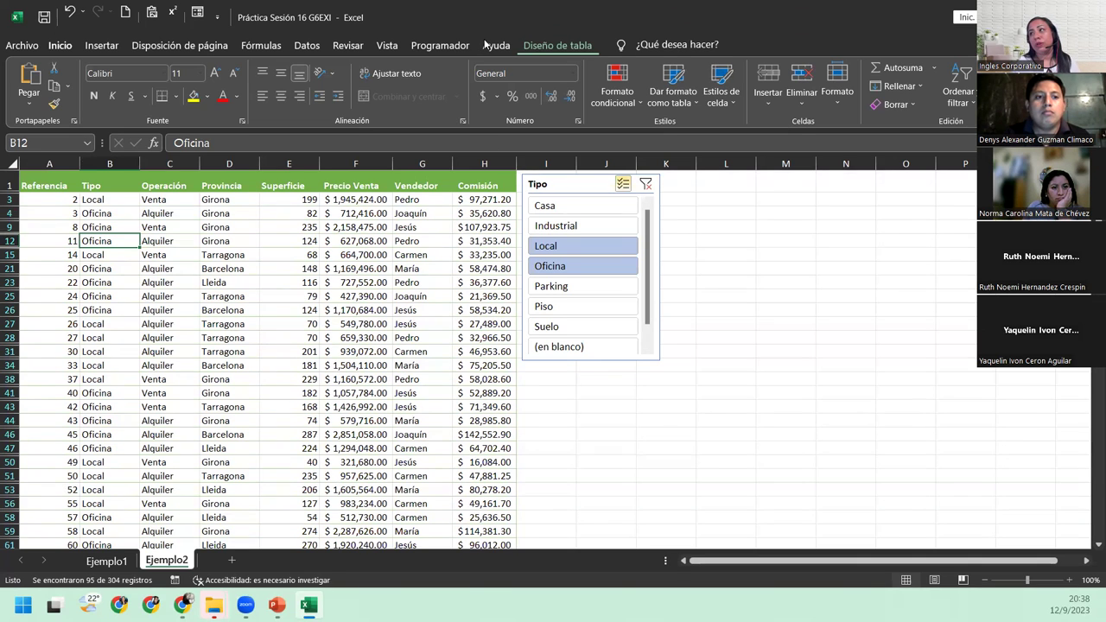
- Show the Diseño de tabla options and put the cursor inside the Ventas table
left_click(525, 46)
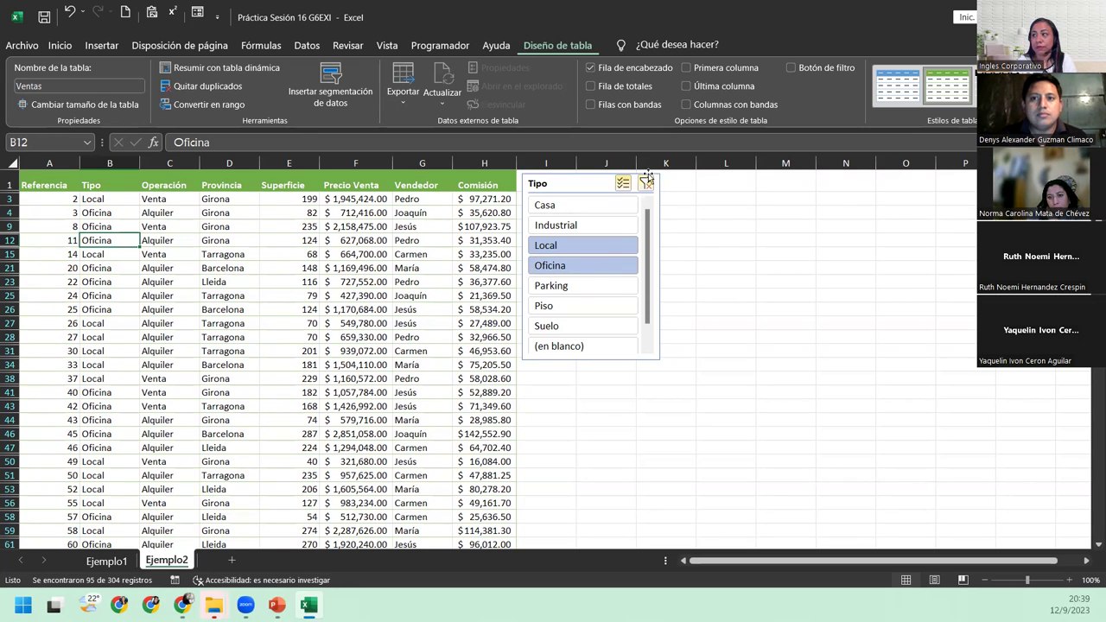
left_click(336, 318)
left_click(106, 254)
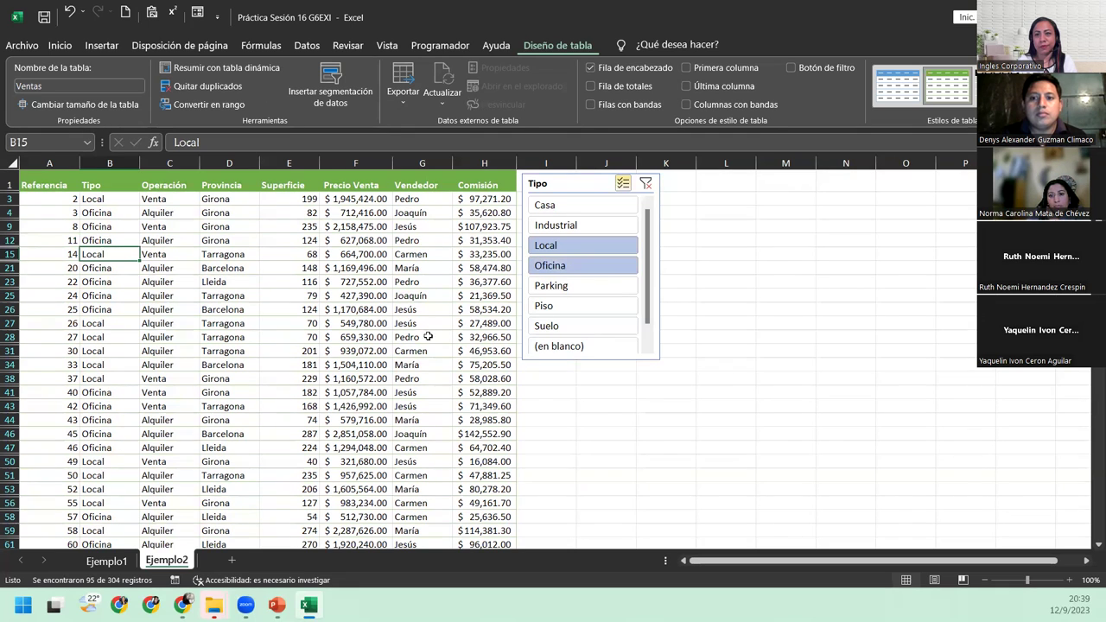
- Add a Provincia slicer right of the Tipo slicer and filter the table to Barcelona
left_click(325, 89)
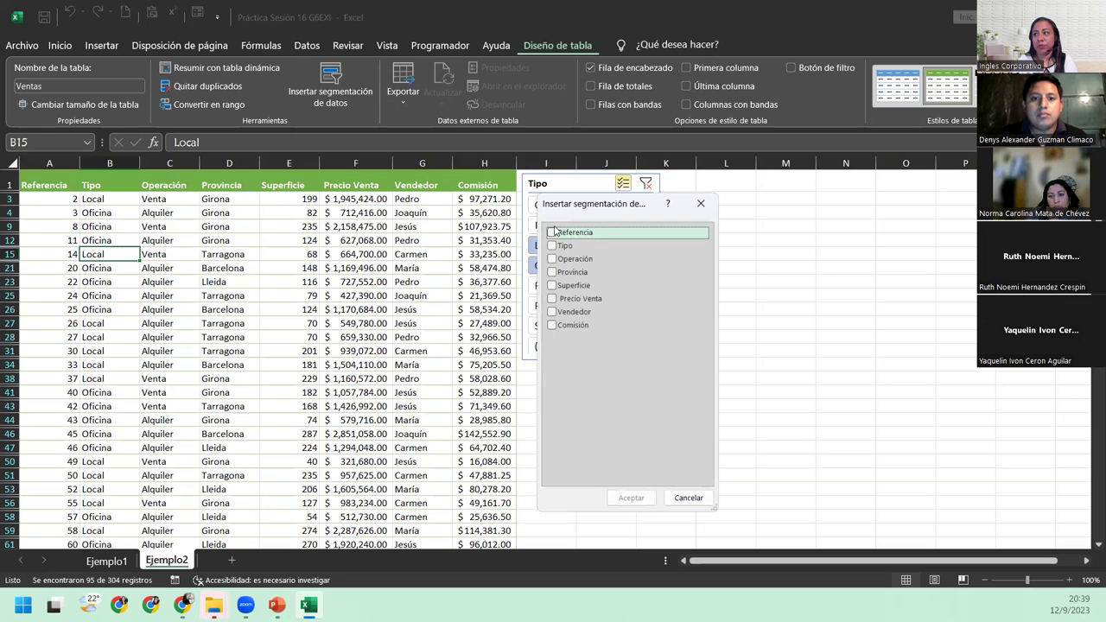
left_click(551, 273)
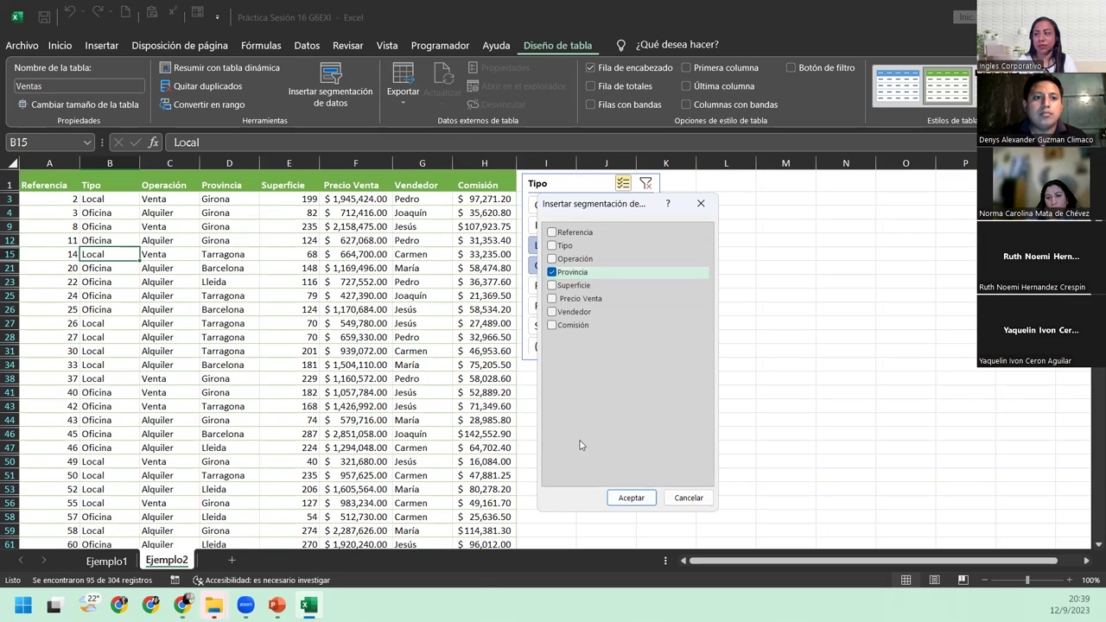
left_click(632, 497)
mouse_move(595, 268)
left_mouse_down()
mouse_move(627, 265)
mouse_move(704, 201)
left_mouse_up()
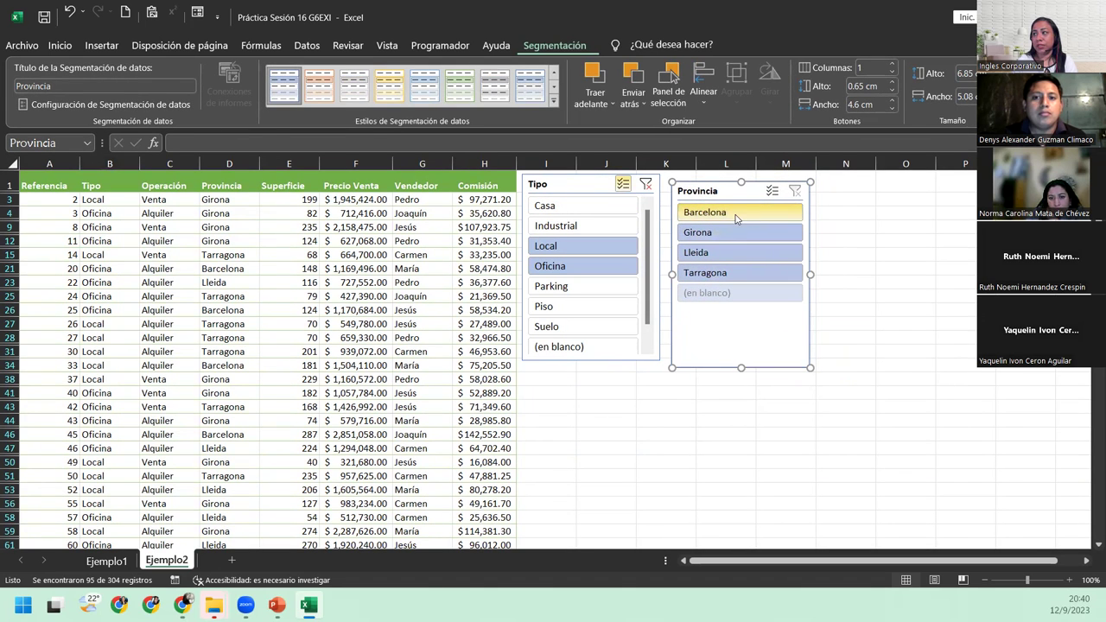
left_click(735, 218)
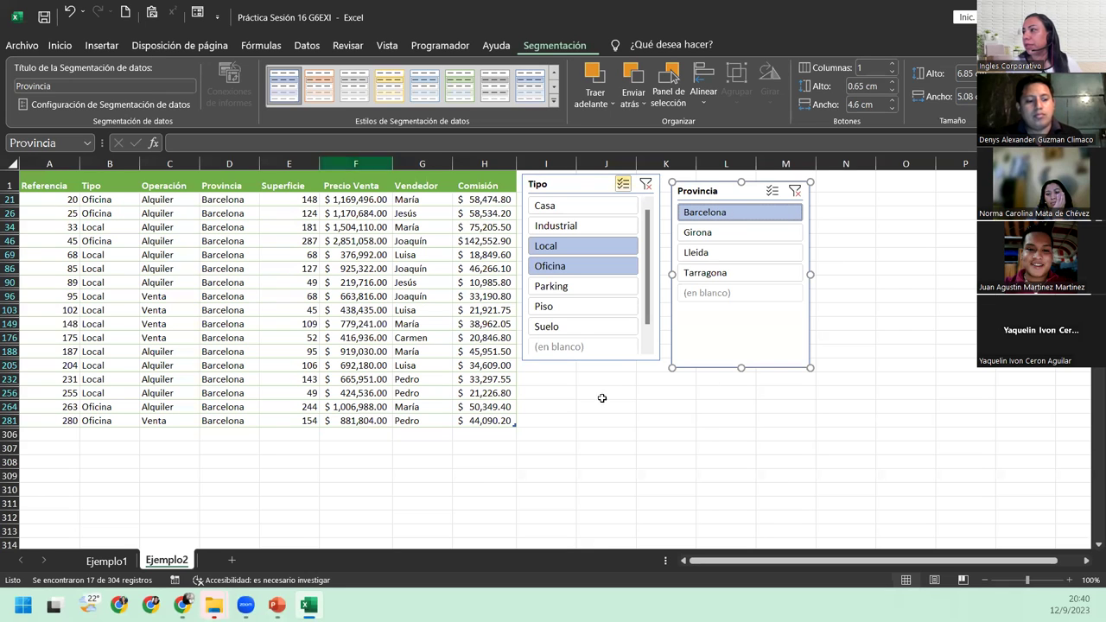
left_click(289, 309)
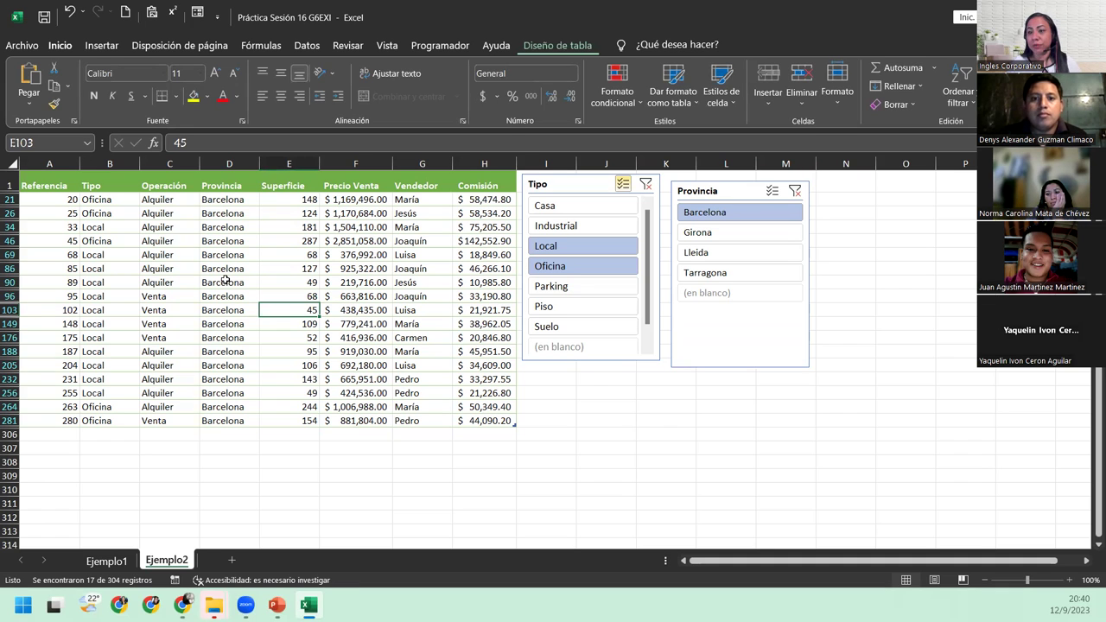
- Clear the Provincia and Tipo slicer filters and select a cell in the Operación column
left_click(795, 190)
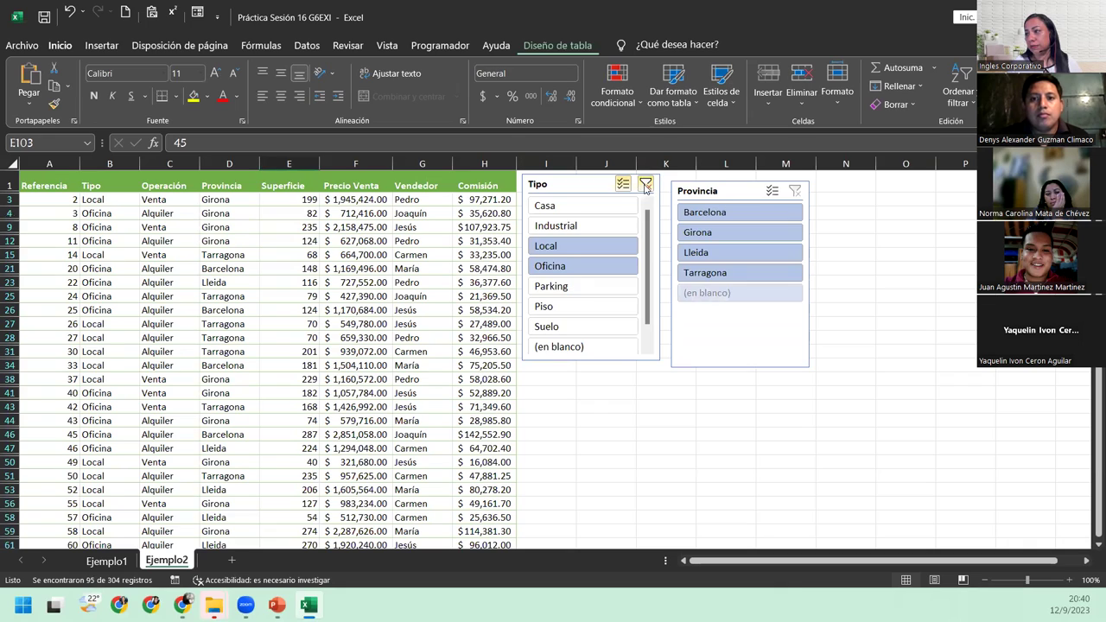
left_click(646, 187)
left_click(159, 352)
- Check the unfiltered table's extent by jumping through the Operación column with Ctrl+arrow keys
scroll(160, 357, "down", 7)
scroll(160, 357, "down", 8)
scroll(161, 361, "down", 13)
scroll(160, 359, "down", 12)
scroll(160, 360, "down", 10)
scroll(160, 359, "down", 9)
scroll(160, 359, "down", 5)
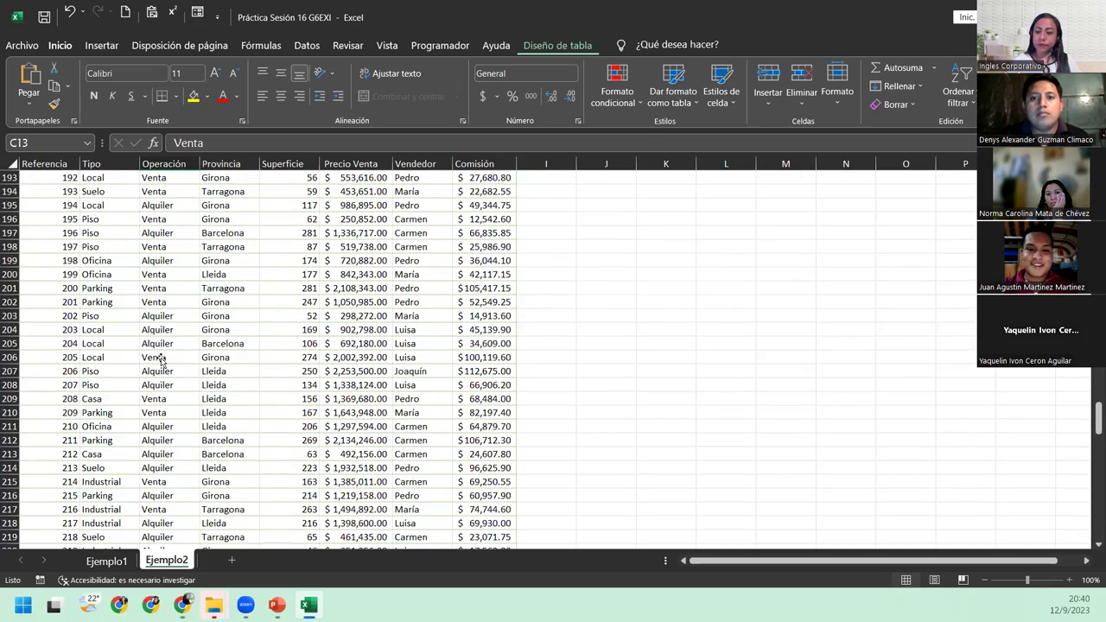
key("Down")
key("Down")
key("ctrl+Up")
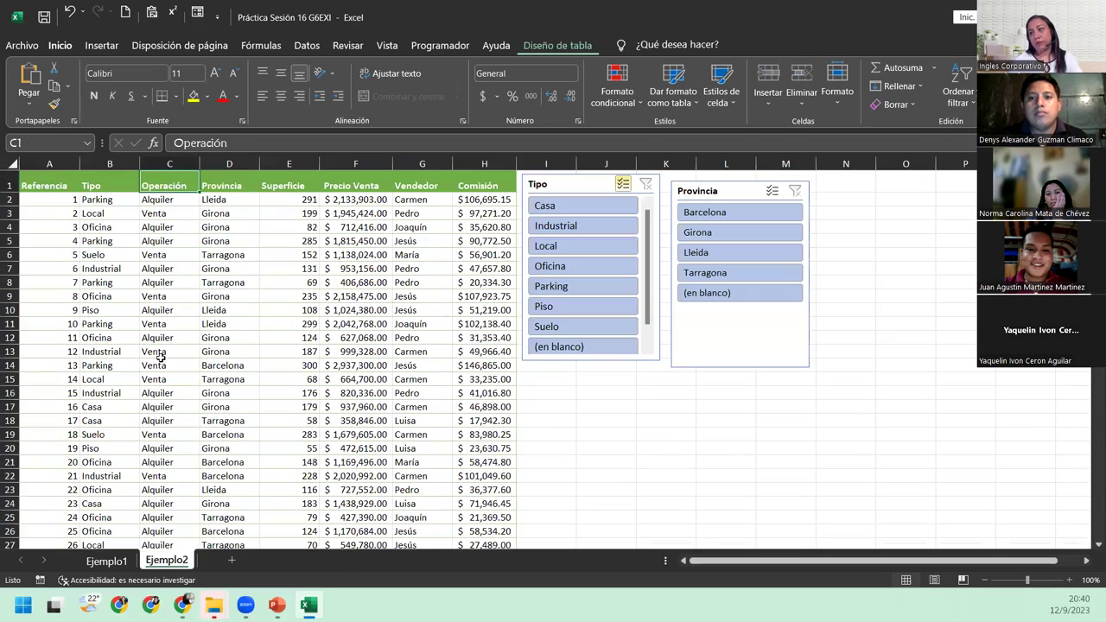
key("ctrl+Down")
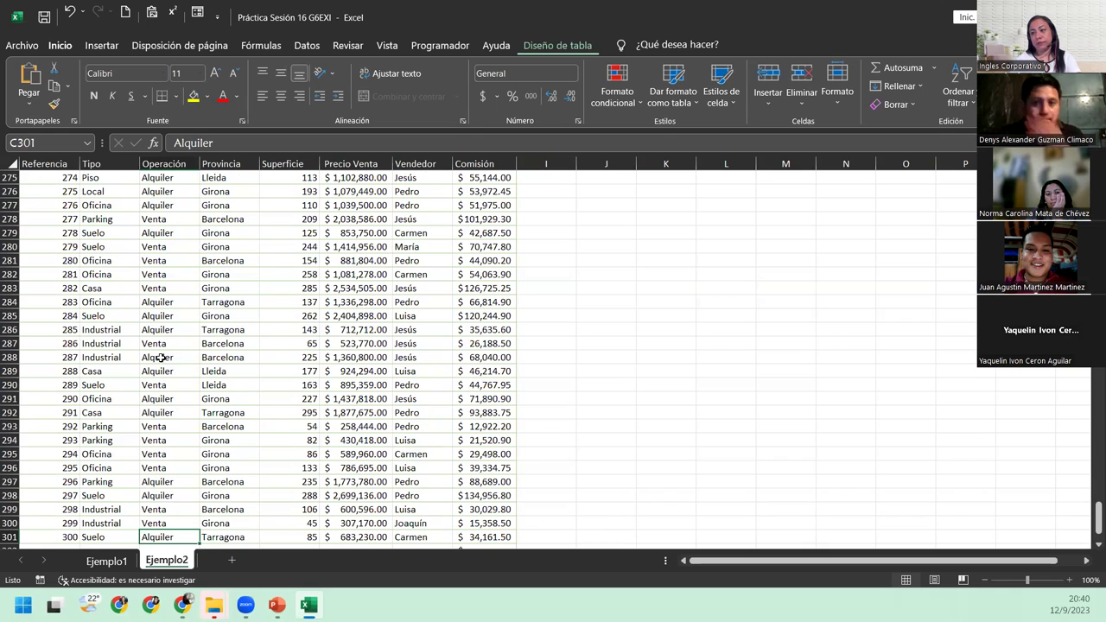
key("ctrl+Up")
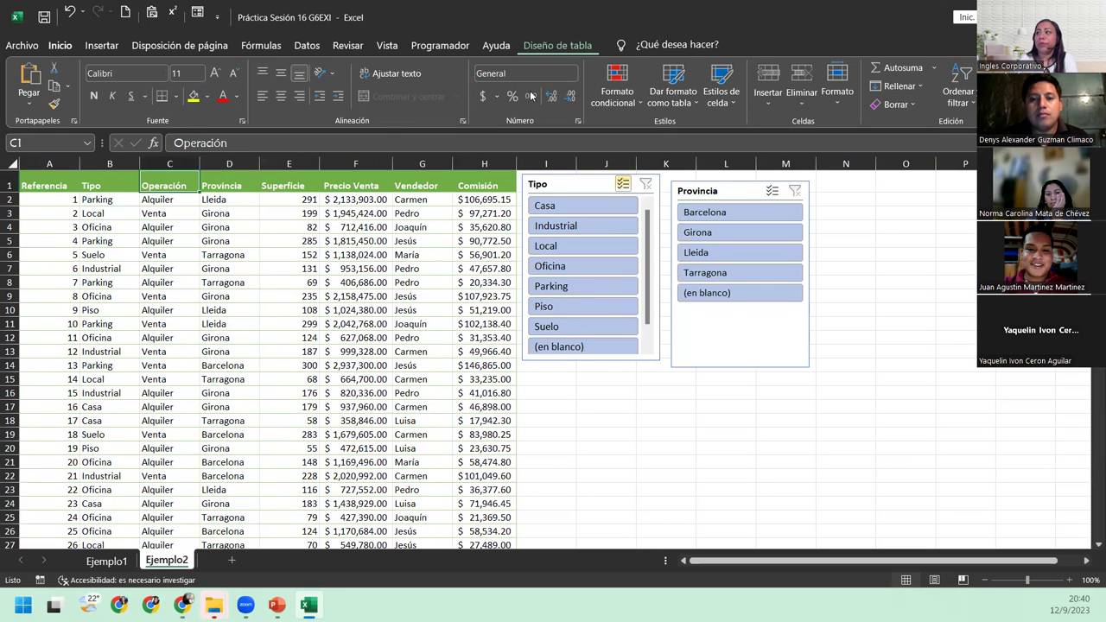
left_click(566, 44)
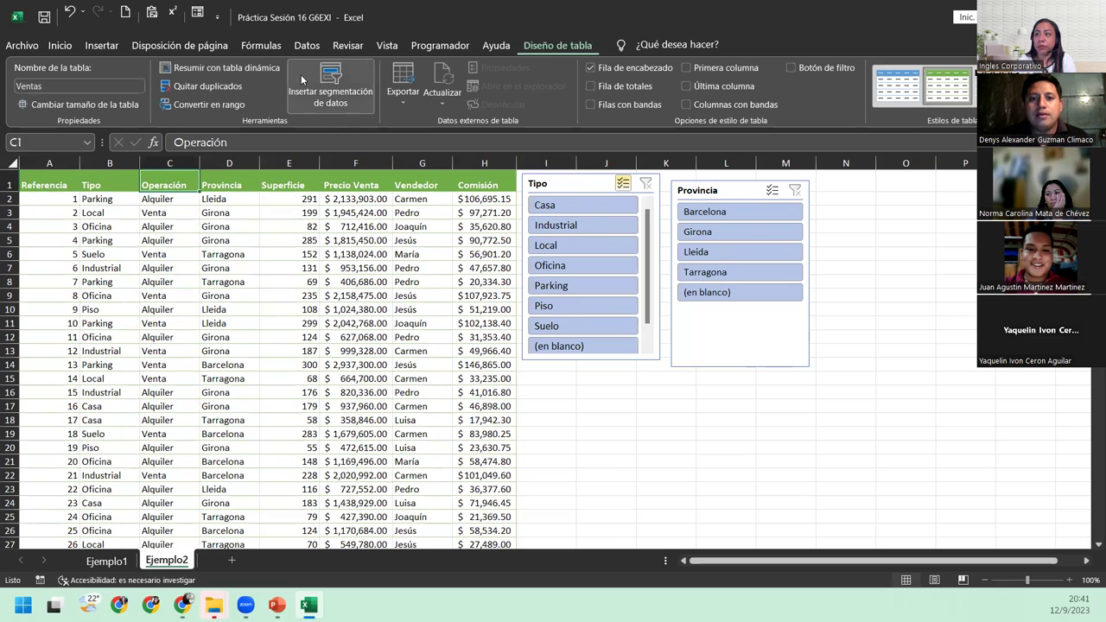
left_click(330, 77)
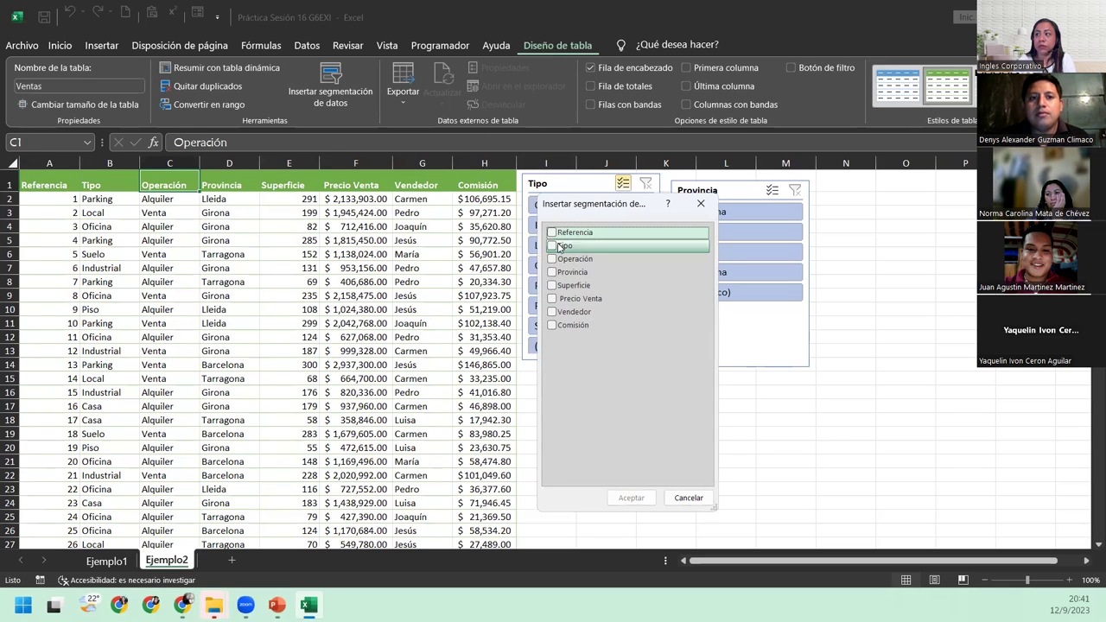
left_click(701, 203)
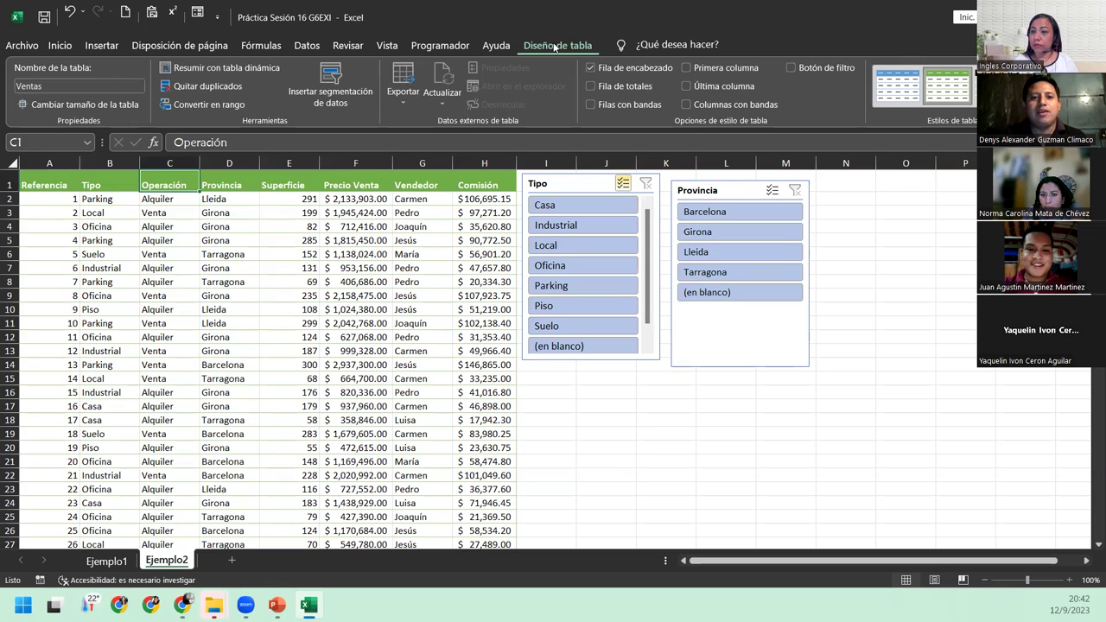
- Select the Tipo and Provincia slicers in turn, then deselect them by picking cell E7
left_click(595, 187)
left_click(735, 188)
left_click(573, 189)
left_click(703, 192)
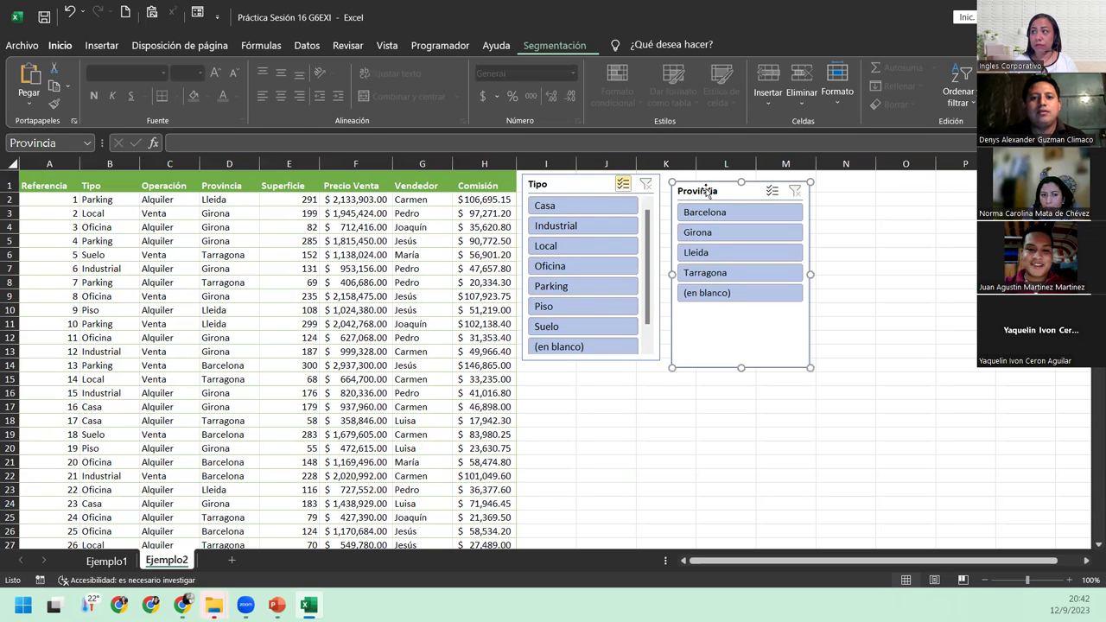
left_click(309, 267)
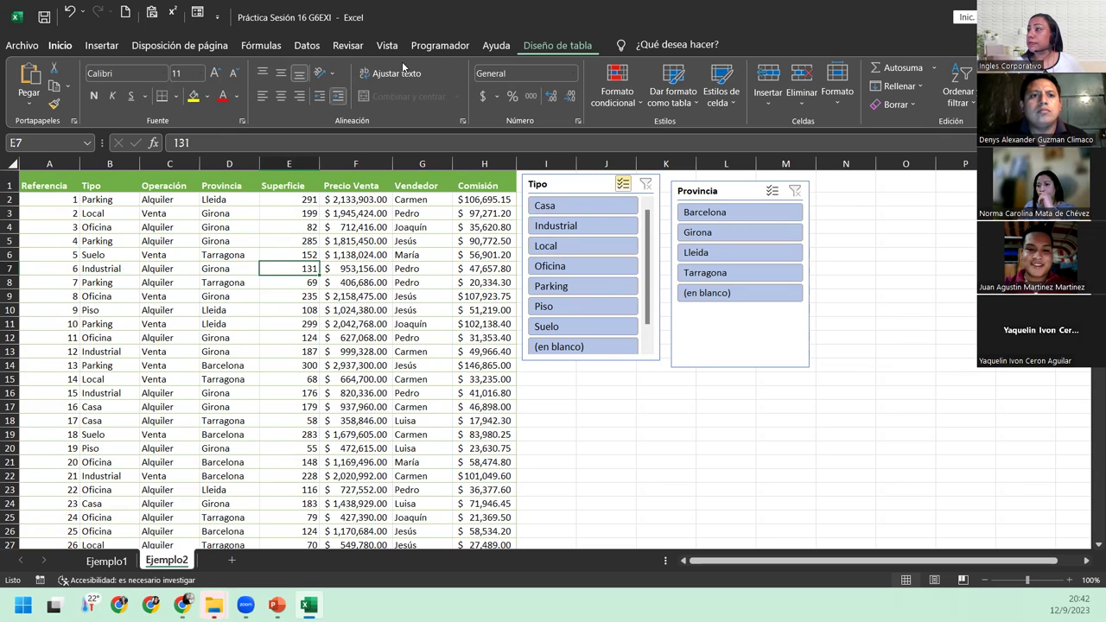
- Check the table name Ventas under Diseño de tabla, then switch to the Ejemplo1 sheet
left_click(528, 50)
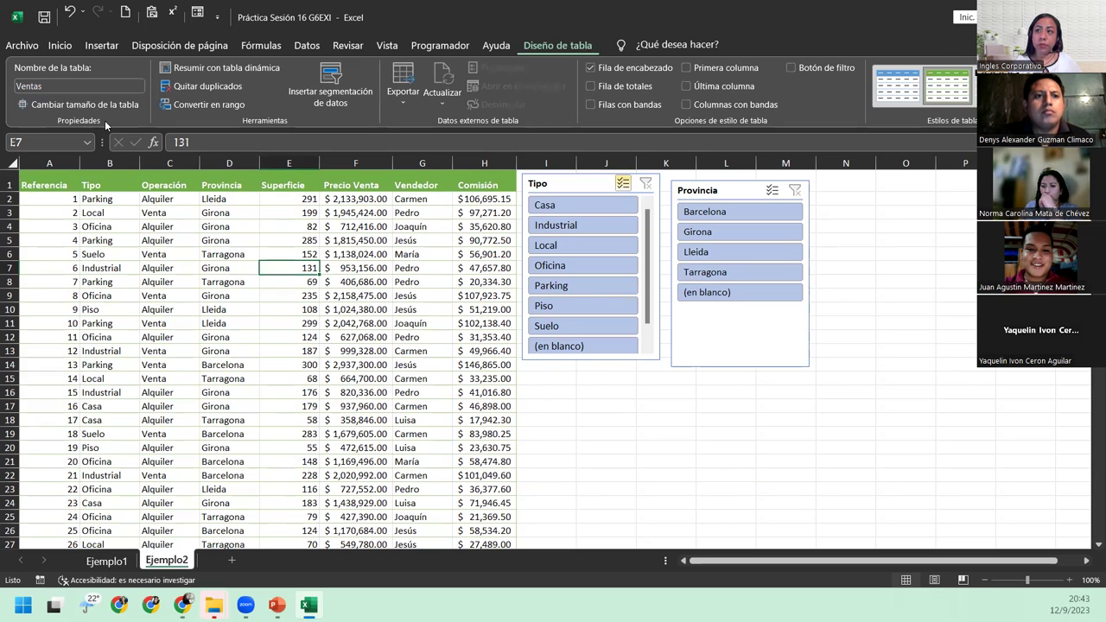
left_click(49, 84)
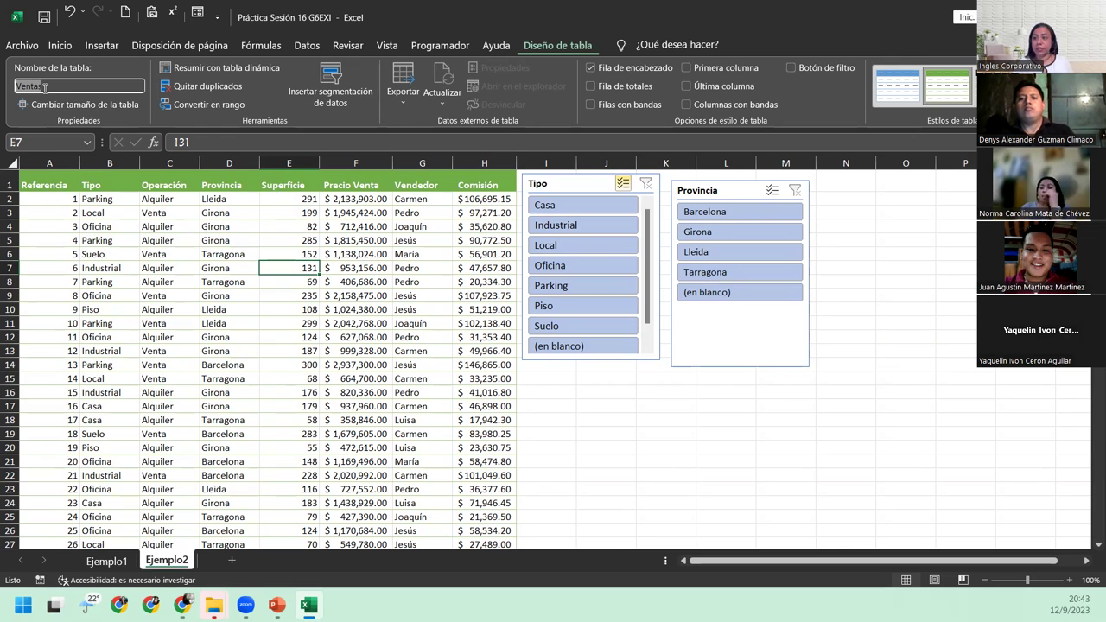
left_click(106, 561)
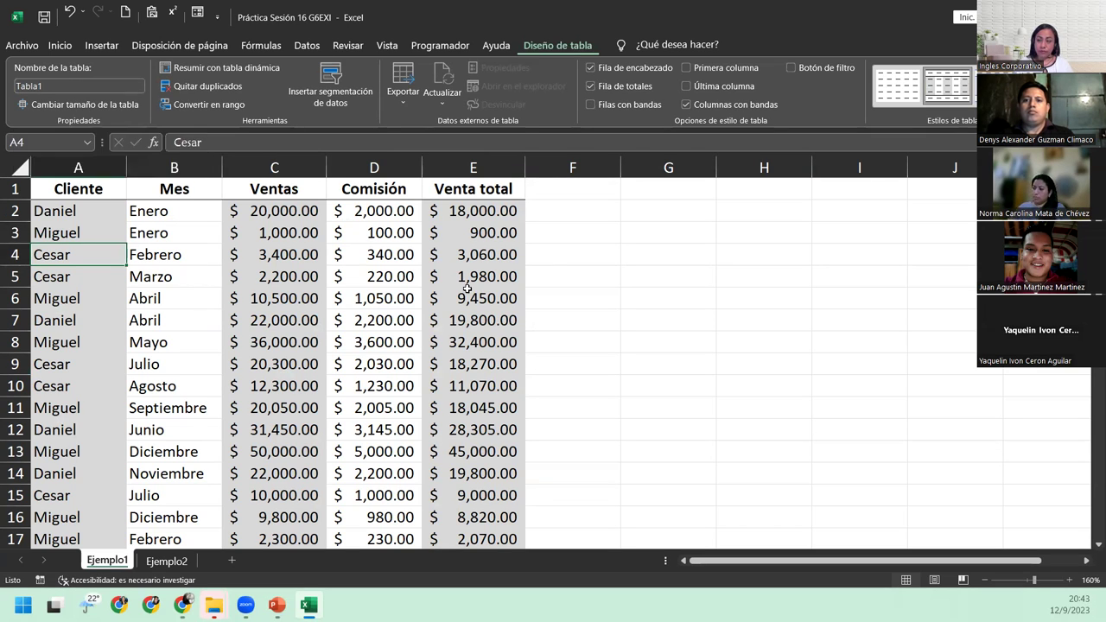
- Go back to the Ejemplo2 sheet and select cell B3
left_click(166, 561)
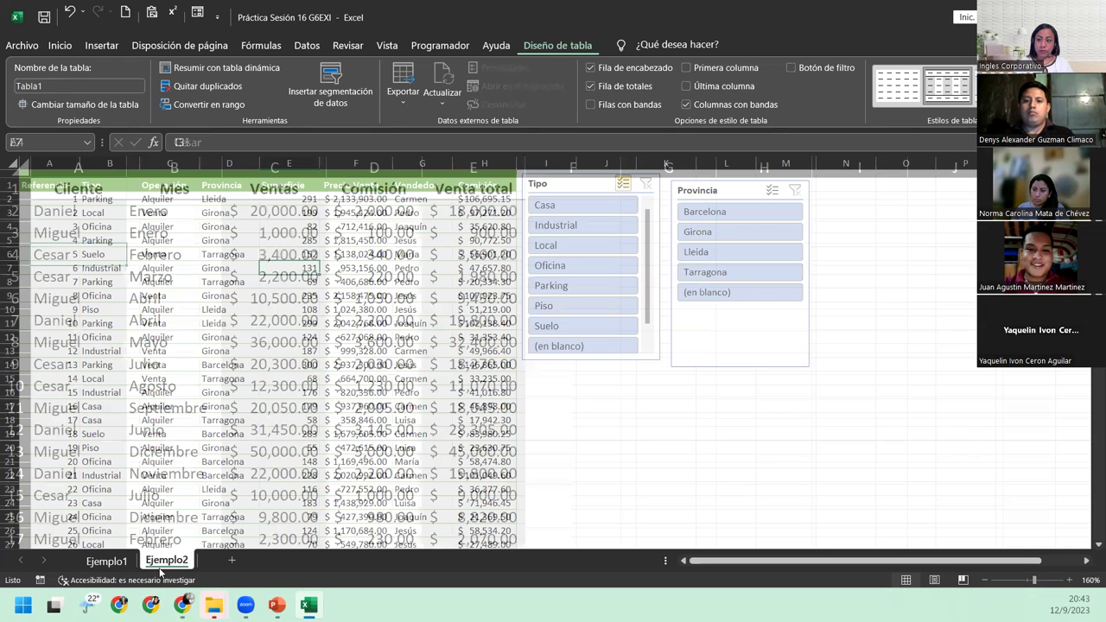
left_click(93, 210)
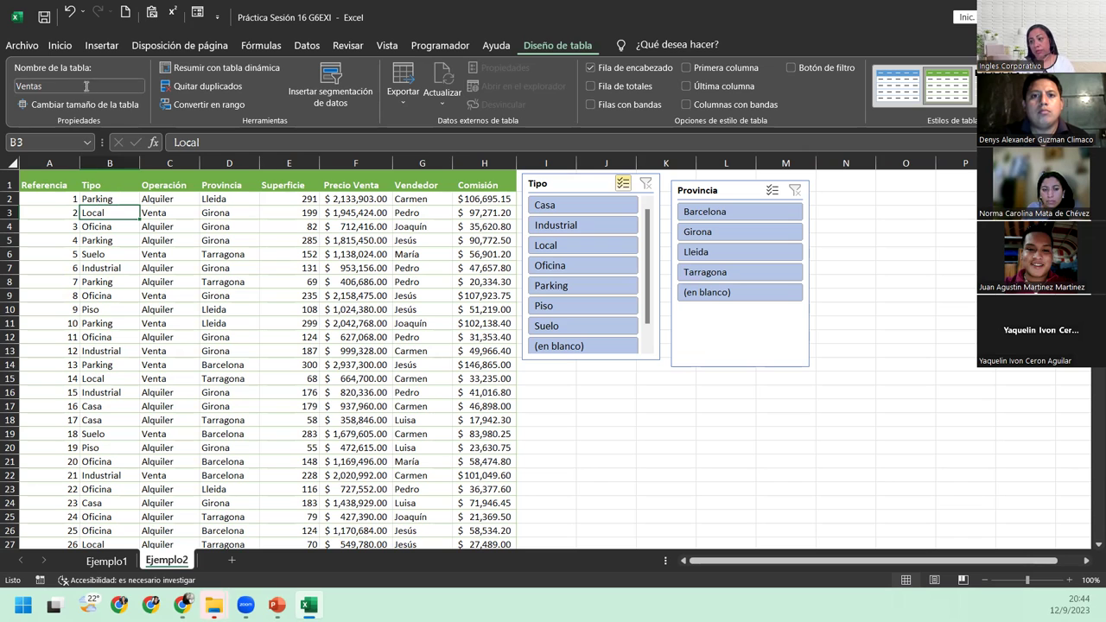
- Add a new blank sheet and rename it Ejemplo3
left_click(233, 560)
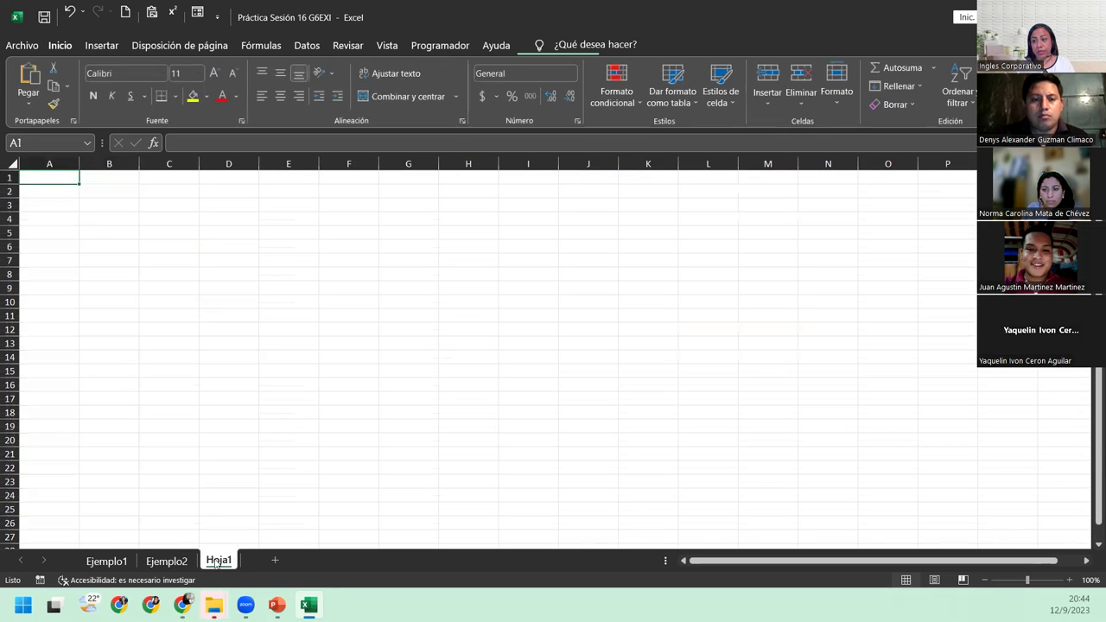
double_click(216, 560)
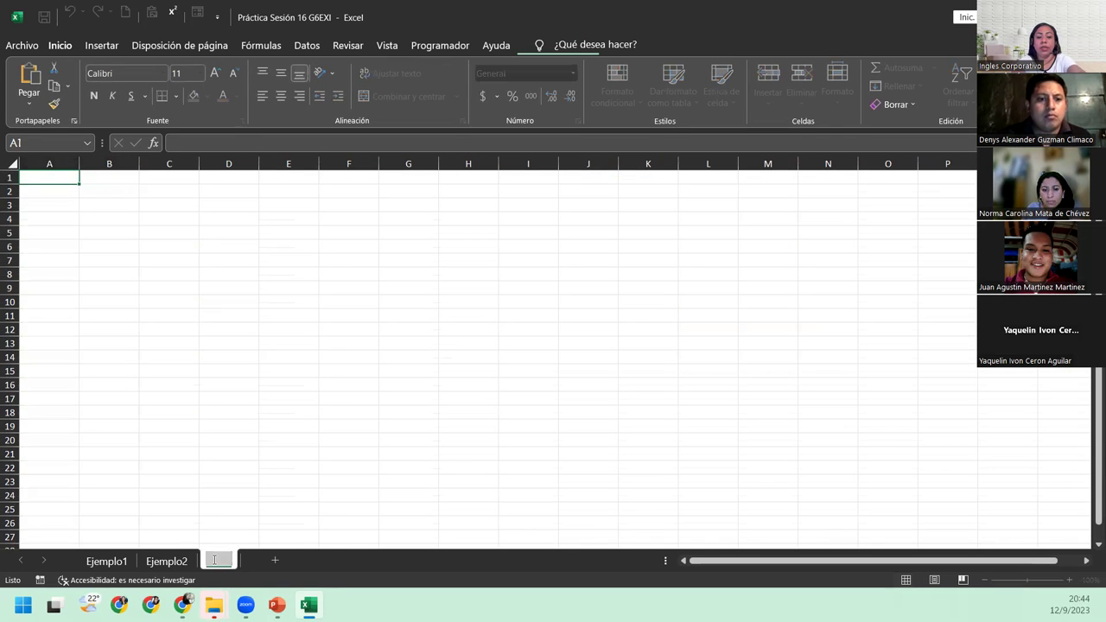
type("Ejemplo3")
key("Return")
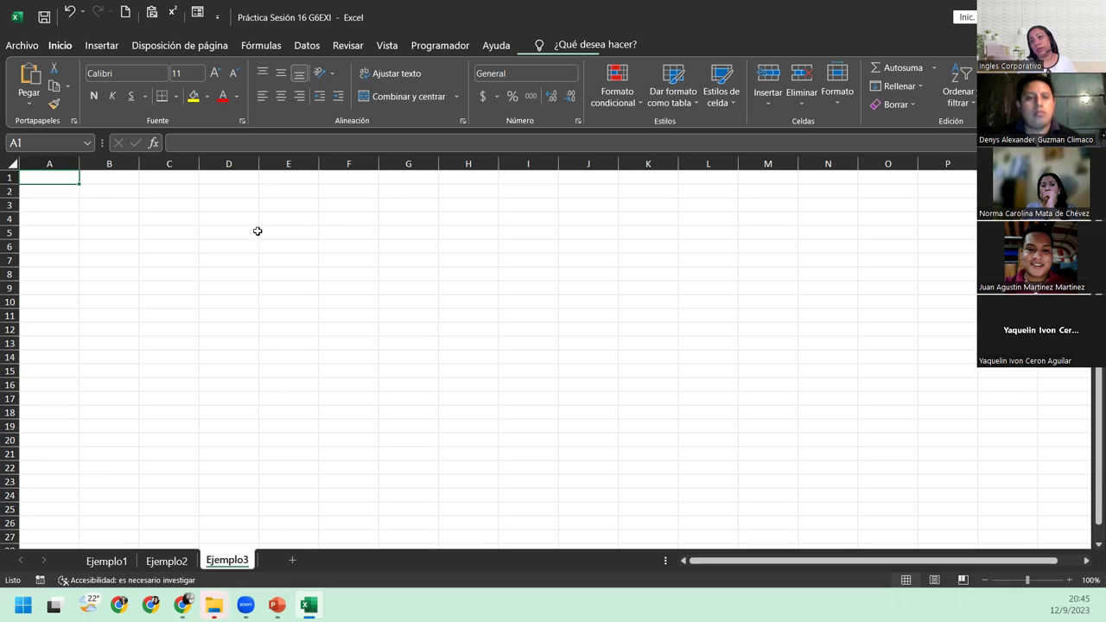
- Select cell B2 on Ejemplo3 and show the Insertar ribbon
left_click(96, 192)
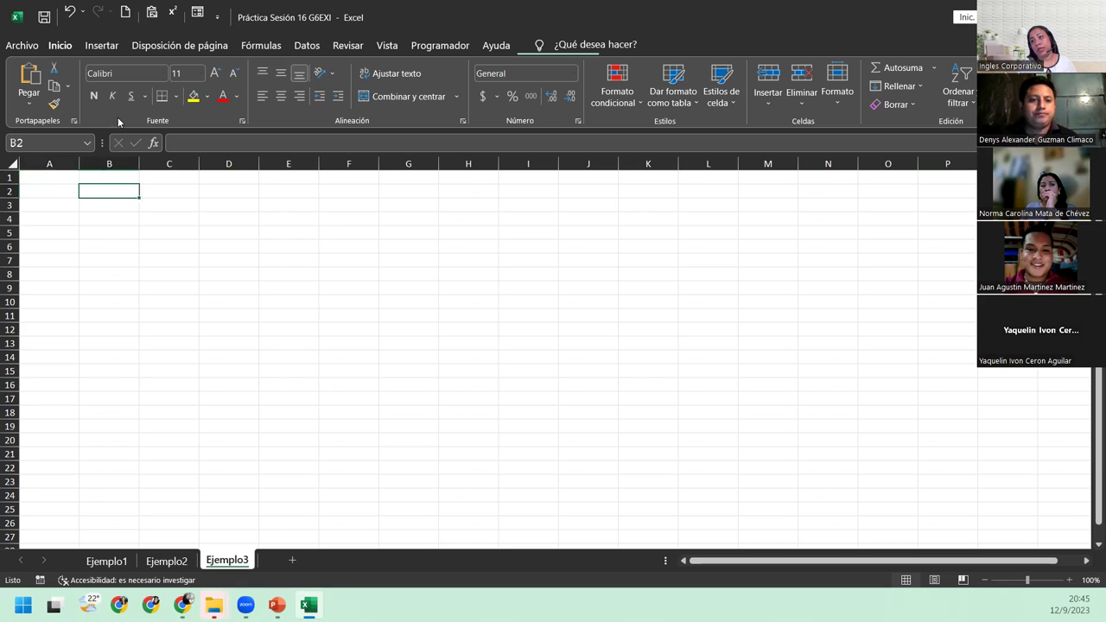
left_click(98, 45)
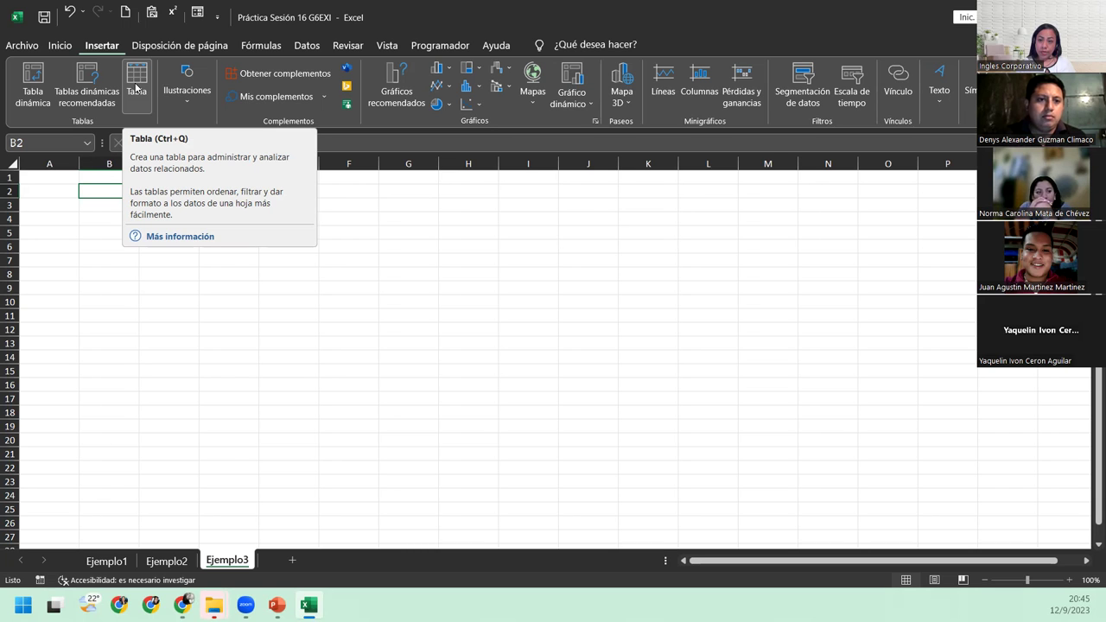
- Create a table over $B$2:$H$7 with 'La tabla tiene encabezados' checked
left_click(135, 86)
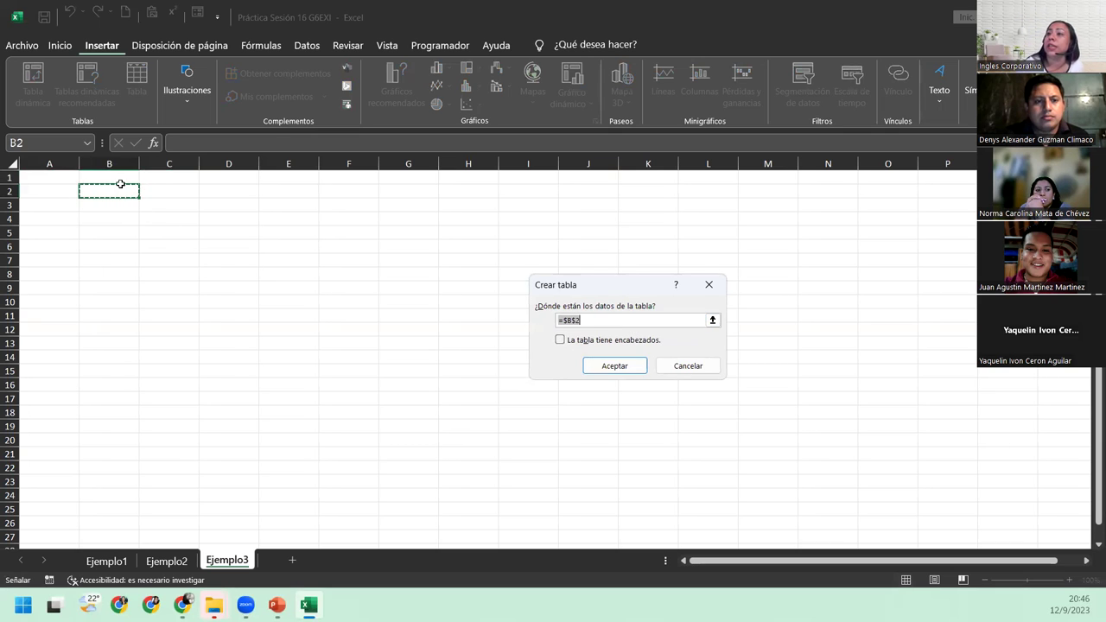
mouse_move(125, 197)
left_mouse_down()
mouse_move(284, 210)
mouse_move(478, 192)
left_mouse_up()
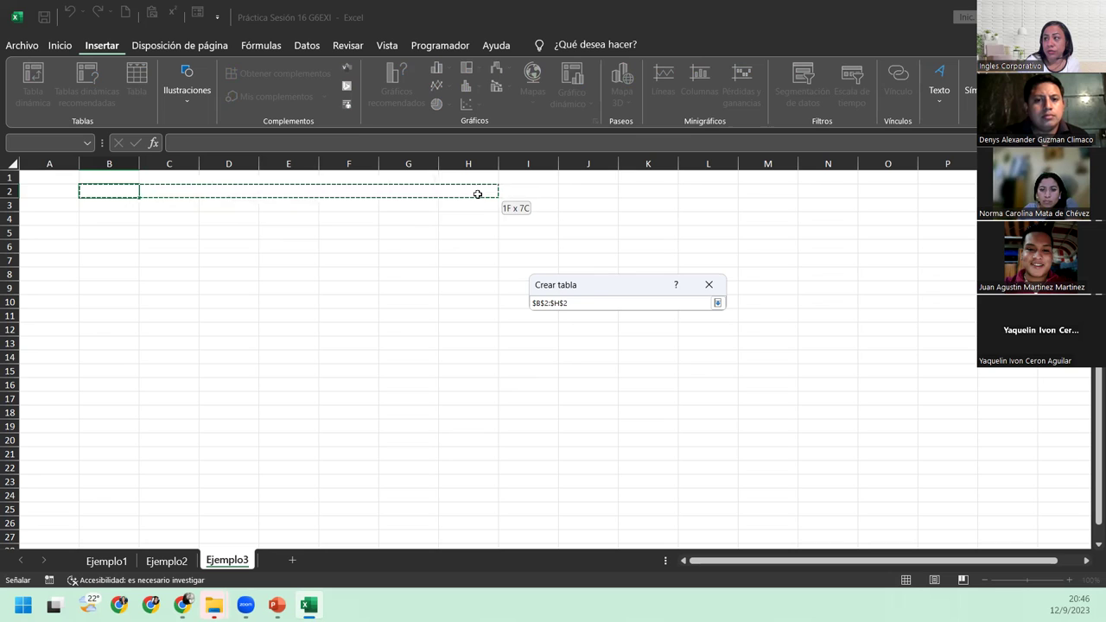
left_click_drag(478, 192, 482, 269)
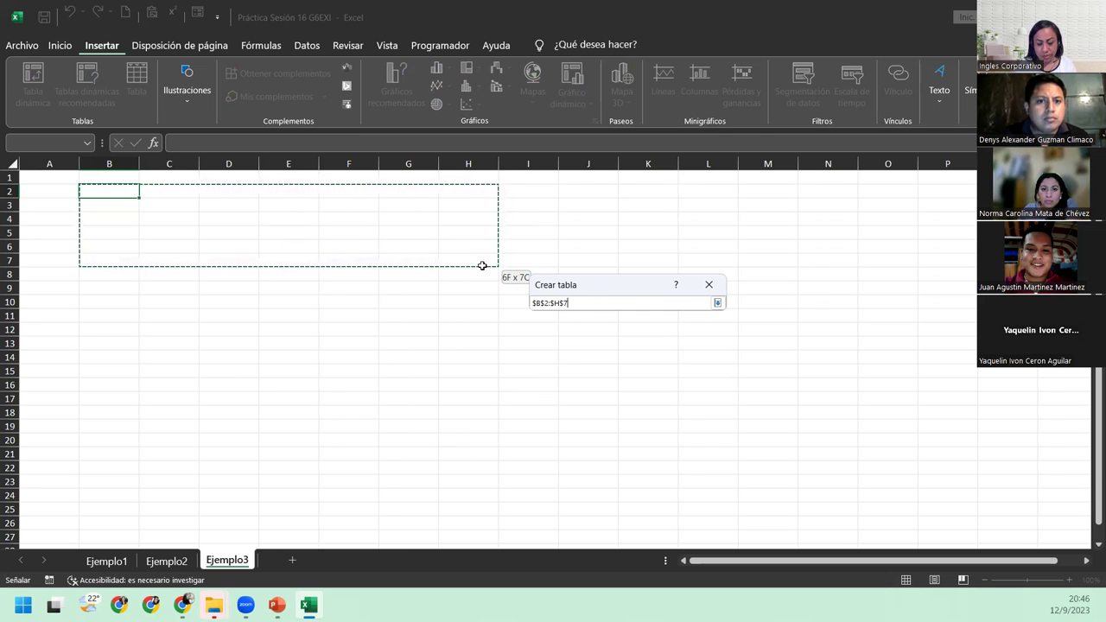
left_click_drag(482, 266, 482, 266)
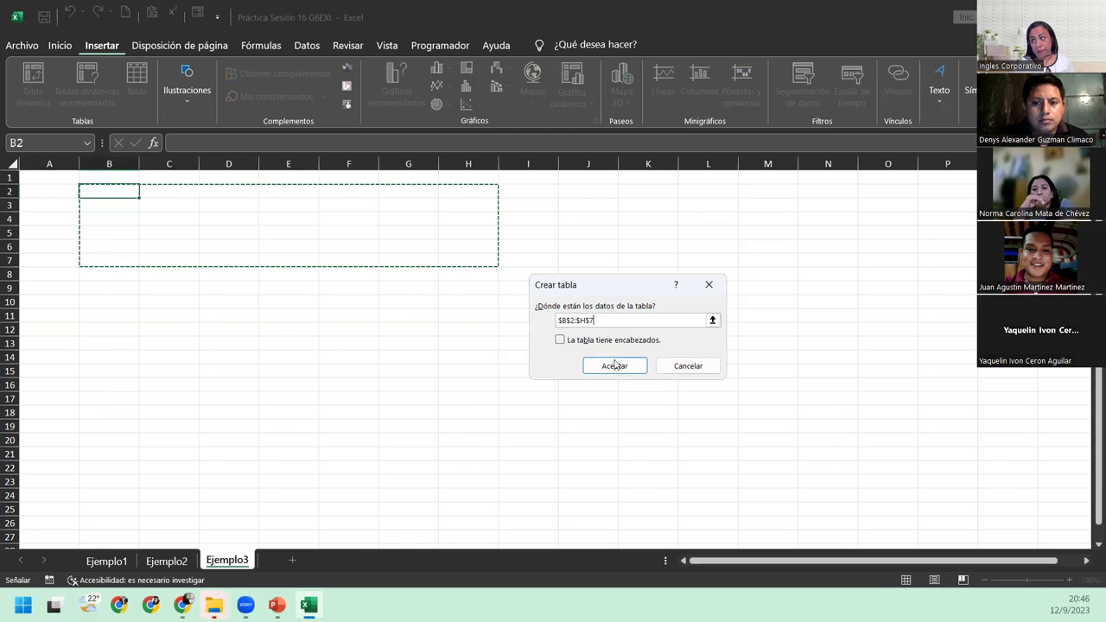
left_click(567, 342)
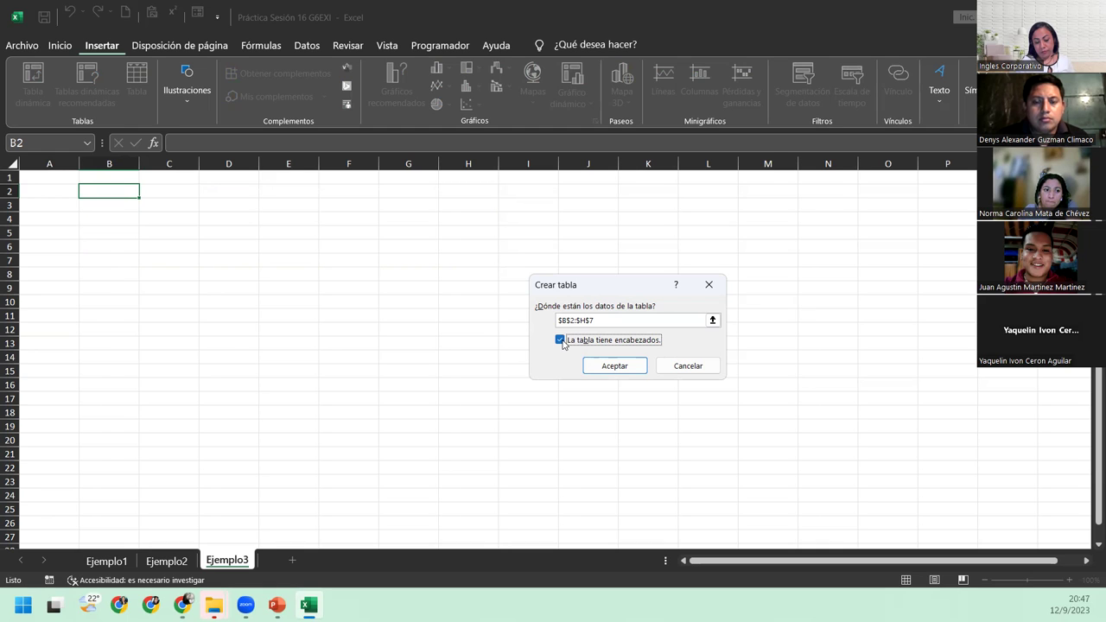
left_click(610, 367)
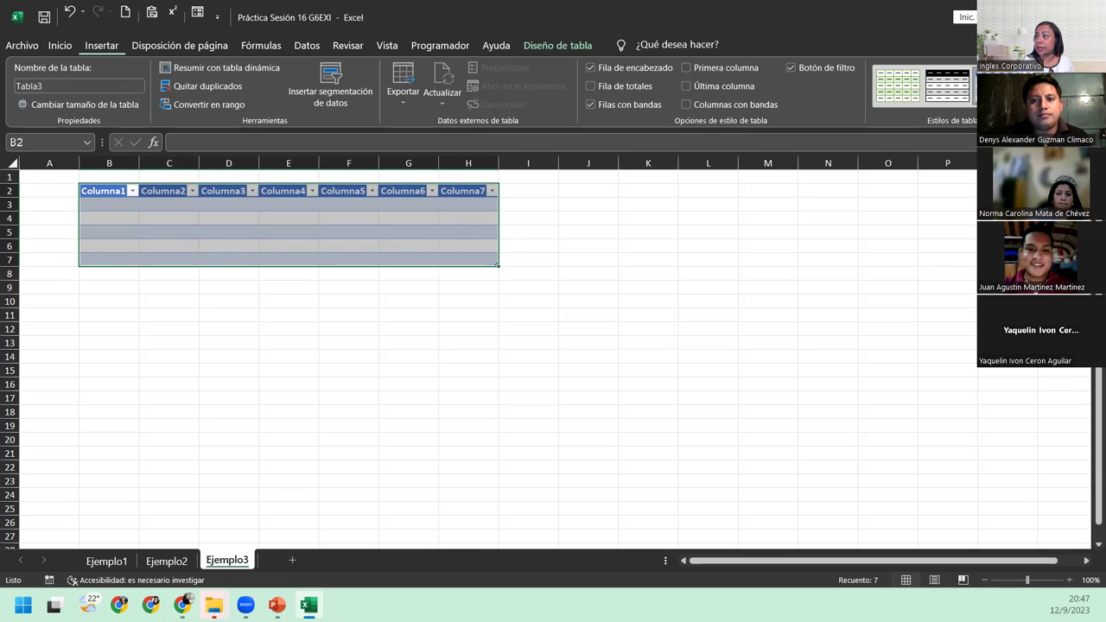
- Give Tabla3 the orange Naranja table style and remove the header filter buttons
left_click(973, 98)
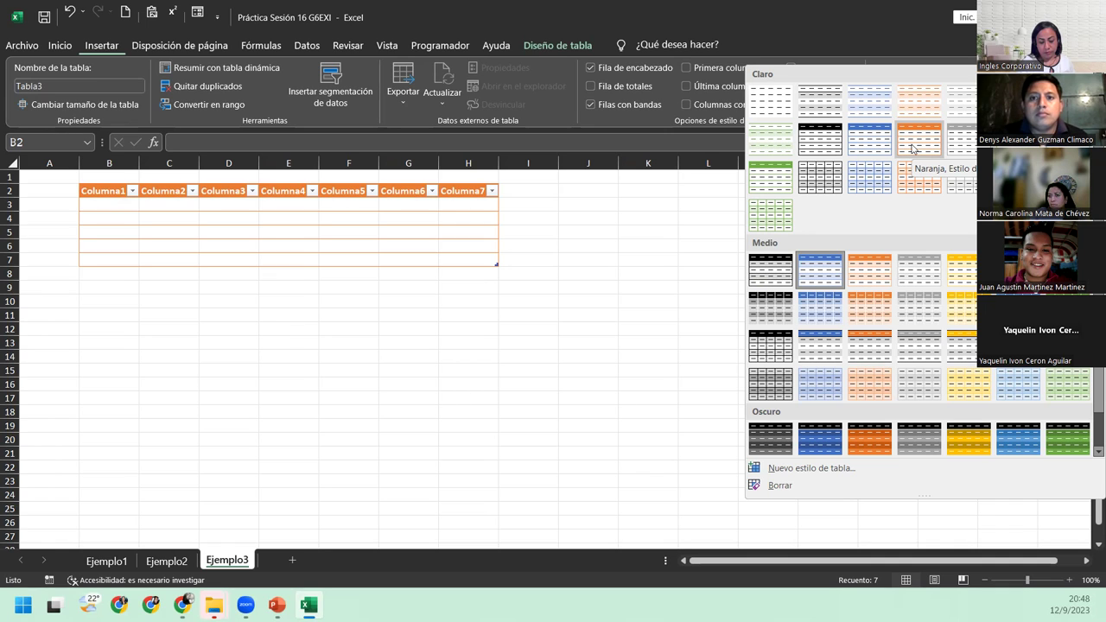
left_click(912, 148)
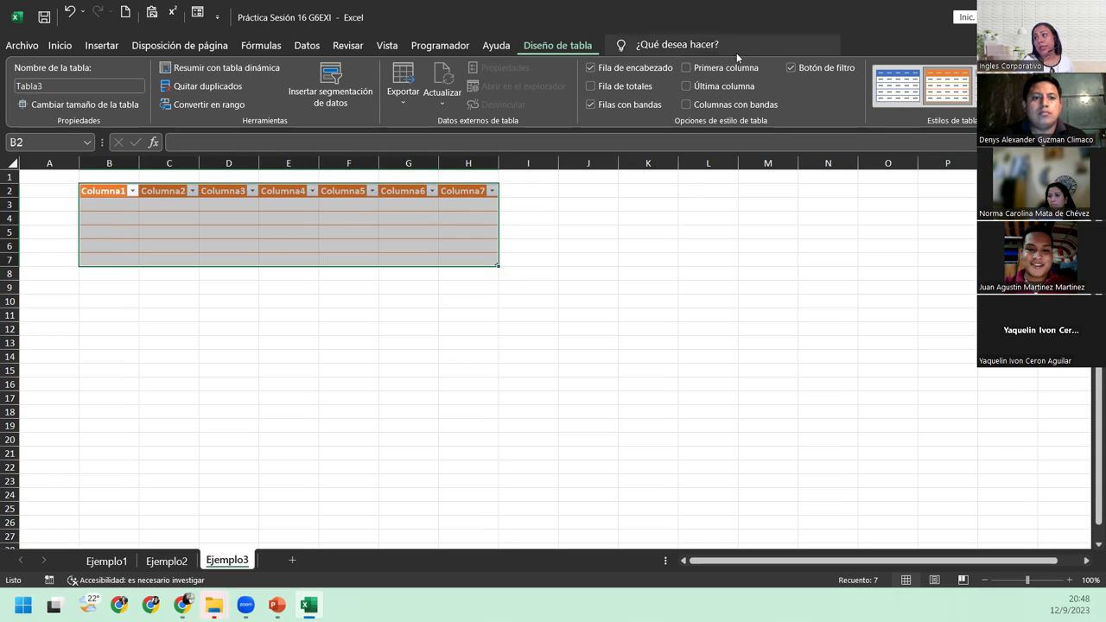
left_click(790, 69)
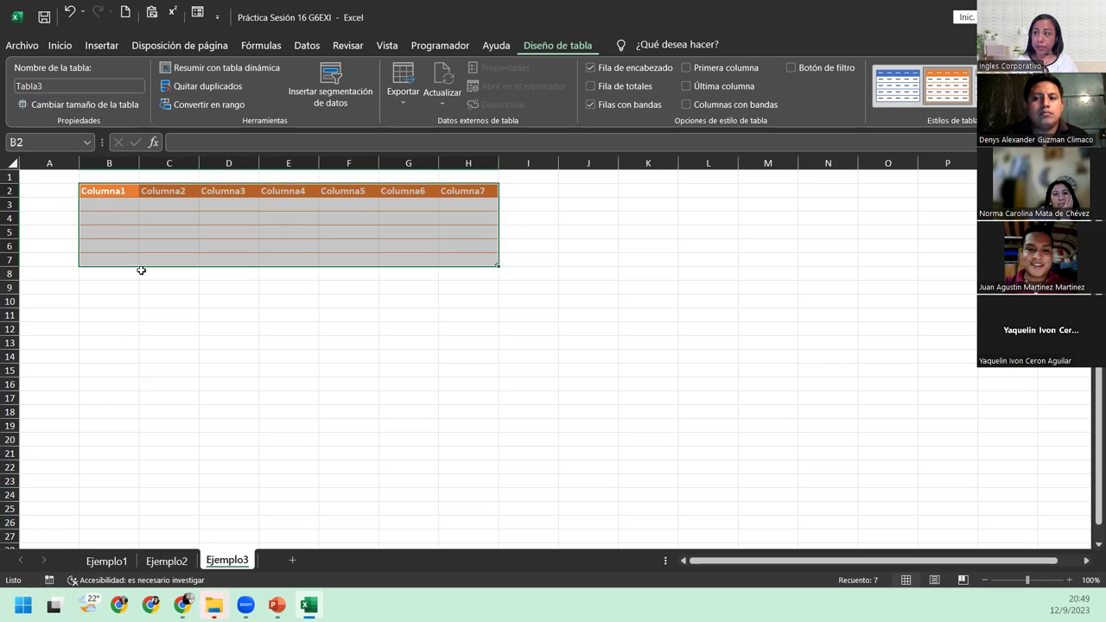
- Enter Dom in B2 and fill it across to H2 as weekday abbreviations
left_click(116, 191)
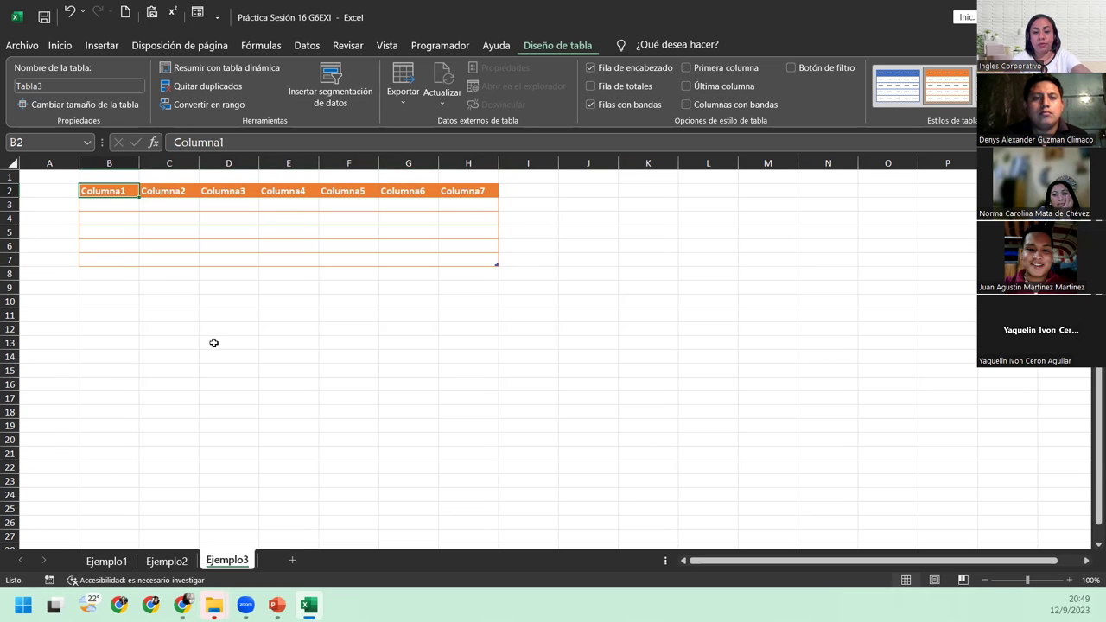
type("Dom")
key("Return")
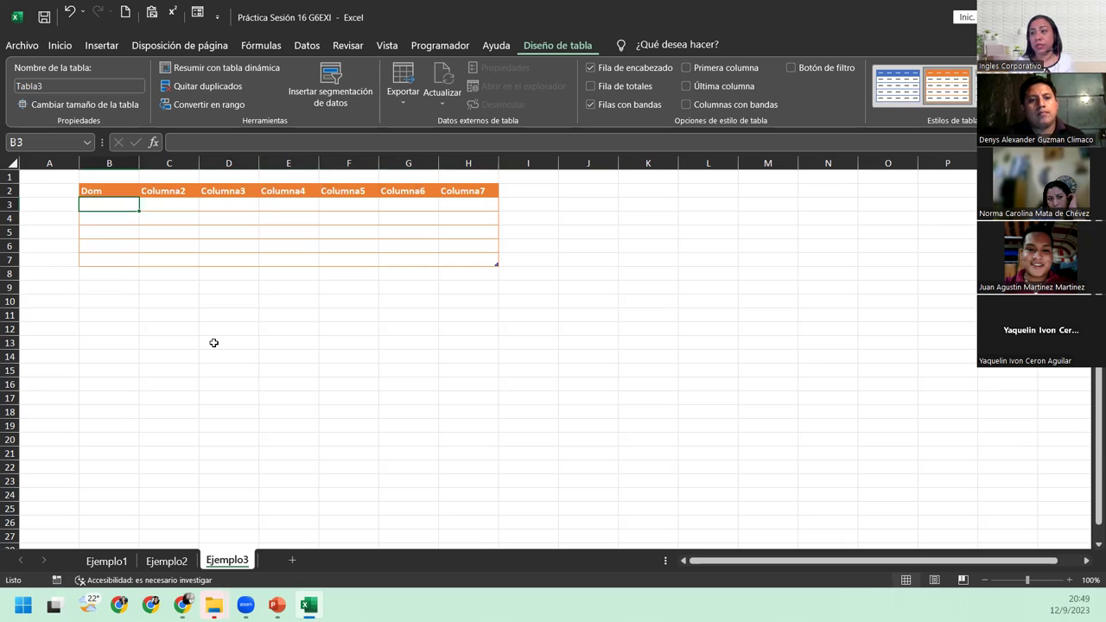
left_click(116, 192)
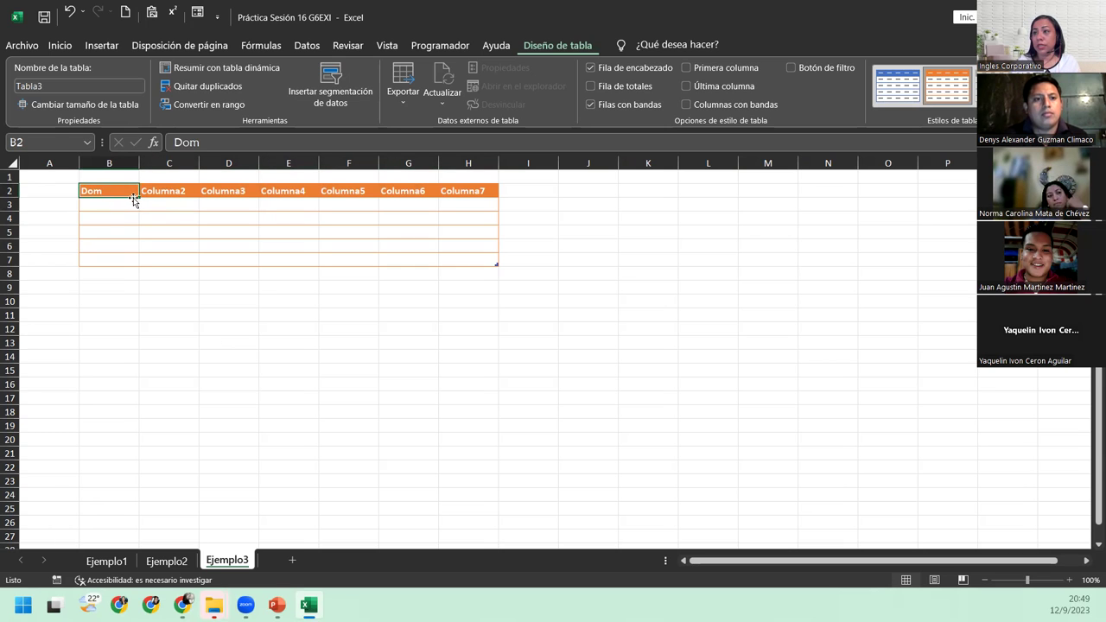
left_click_drag(136, 197, 486, 207)
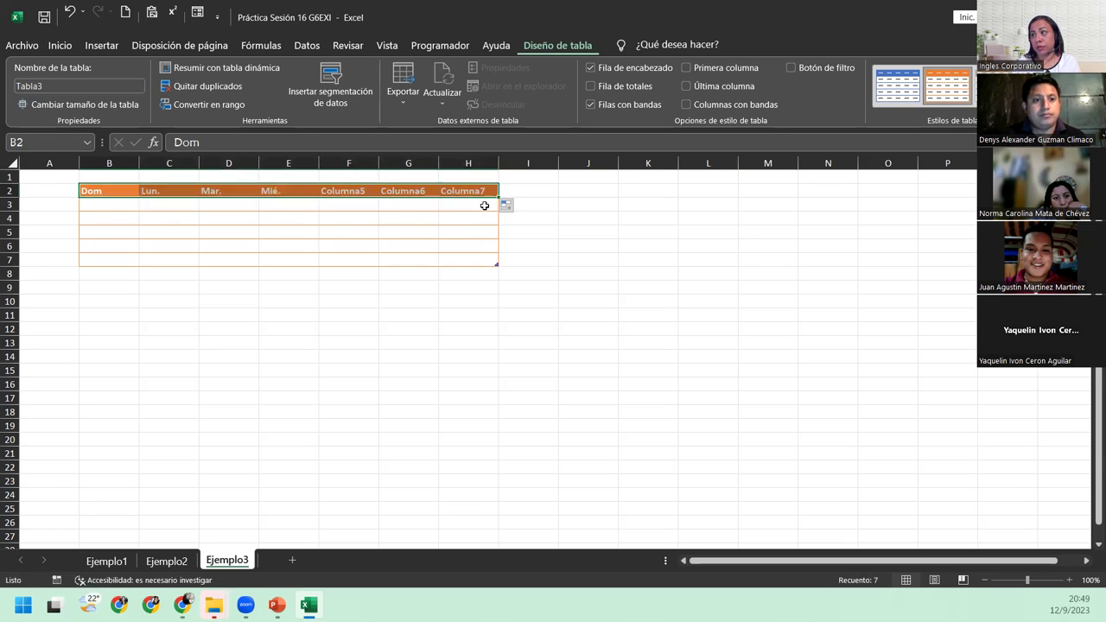
- Edit the B2 header so it reads 'Dom.' with a period
left_click(120, 184)
left_click(125, 190)
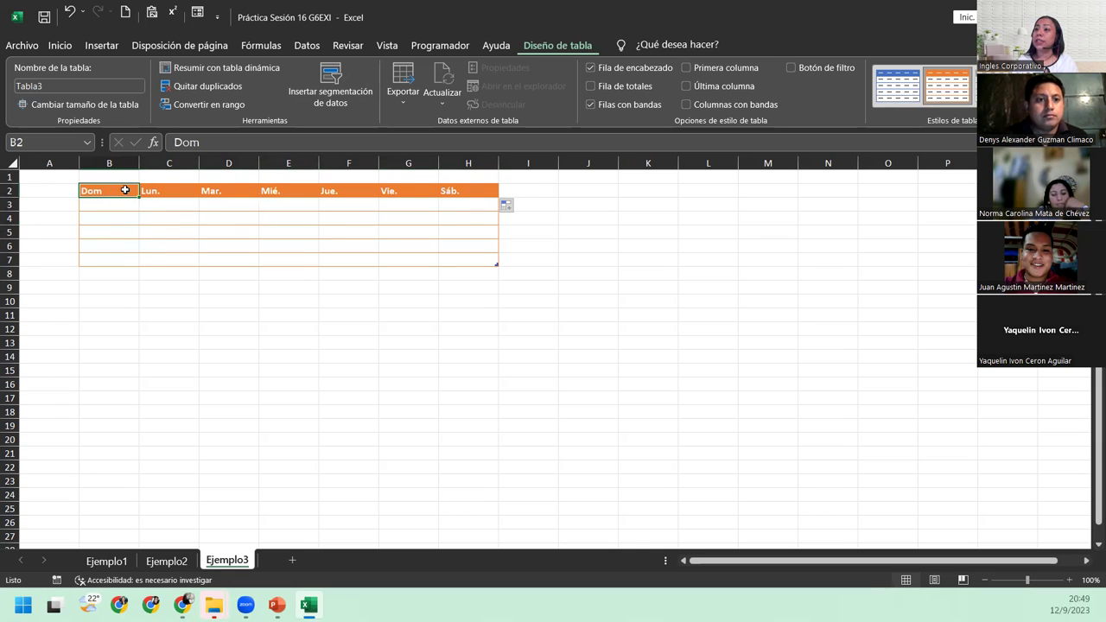
double_click(125, 191)
type(".")
key("Return")
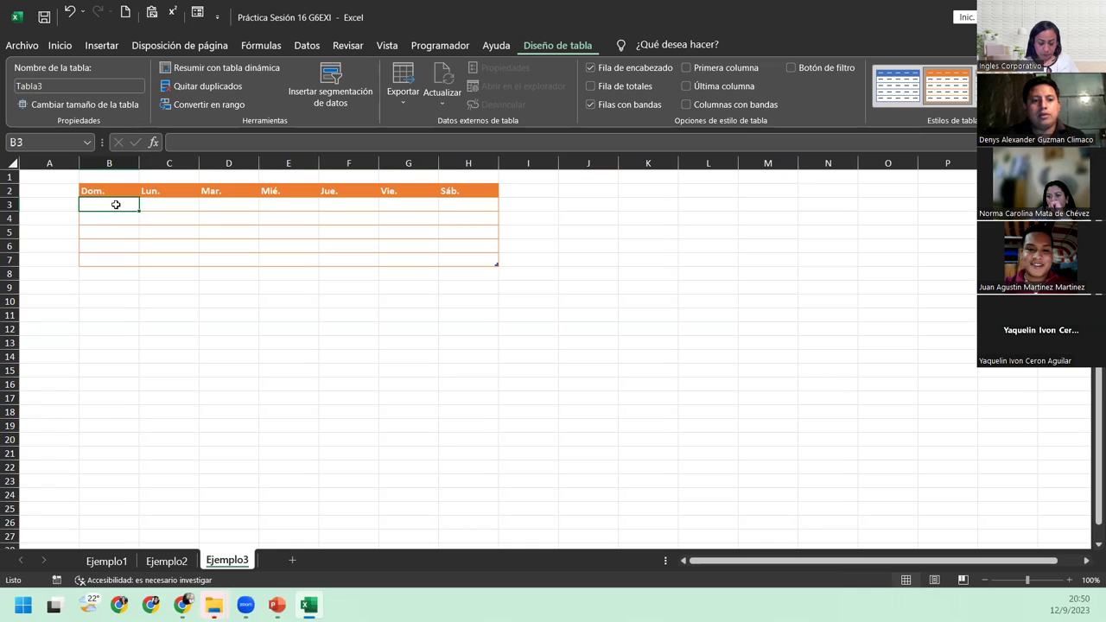
- Enter 1 in G3 under Vie. and 2 in H3 under Sáb
left_click(397, 202)
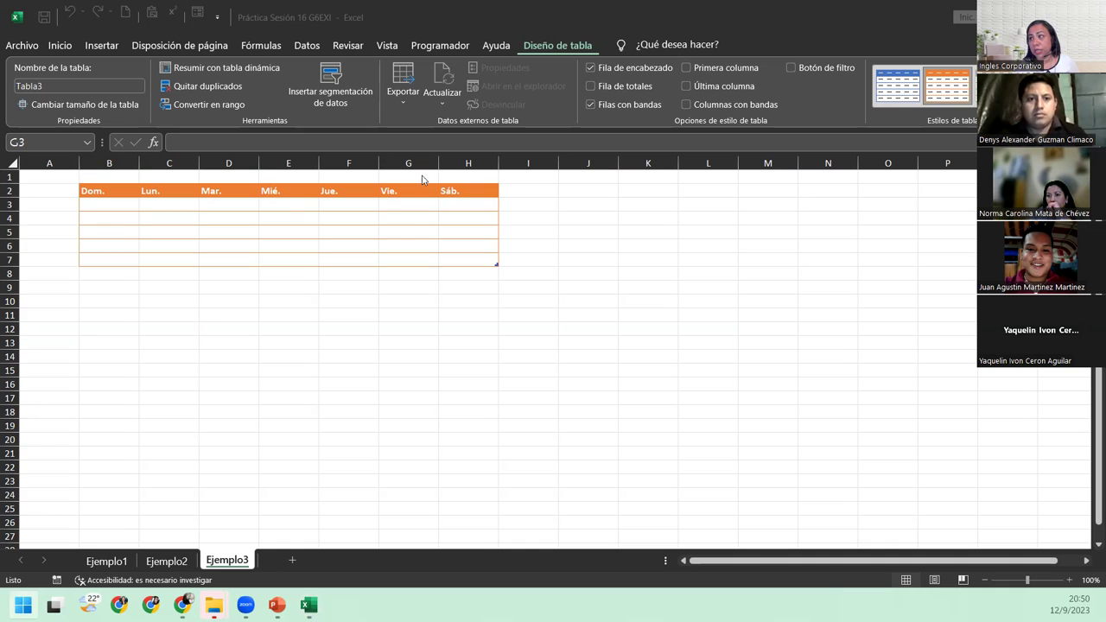
left_click(412, 207)
type("1")
left_click(464, 205)
type("2")
left_click(116, 216)
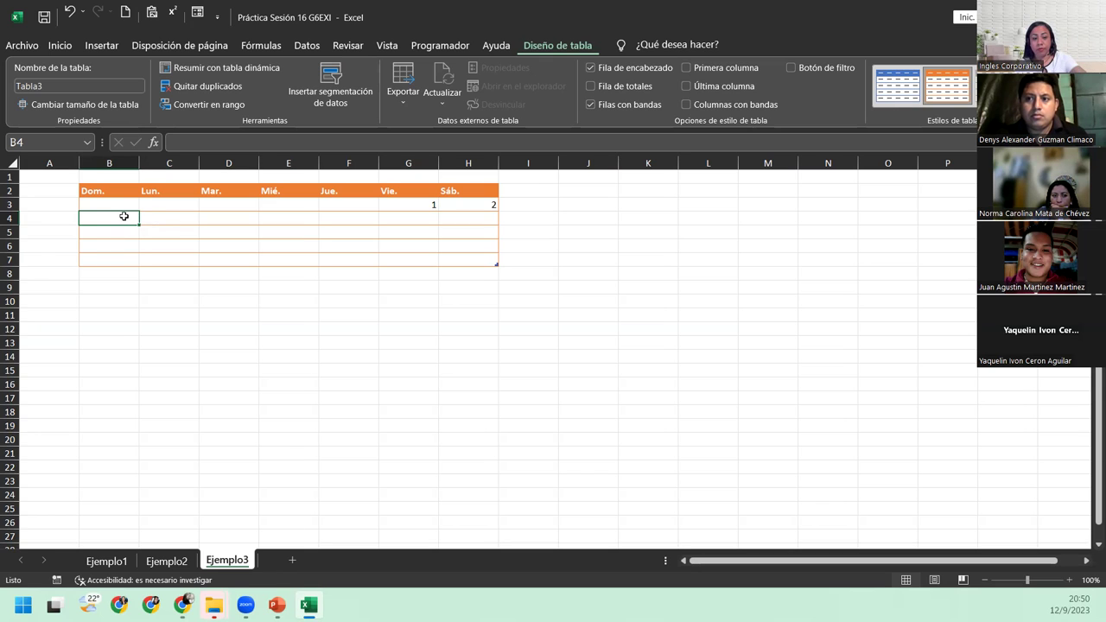
- Enter 3 in B4 under Dom. and zoom in on the calendar
type("3")
key("Return")
left_click(124, 218)
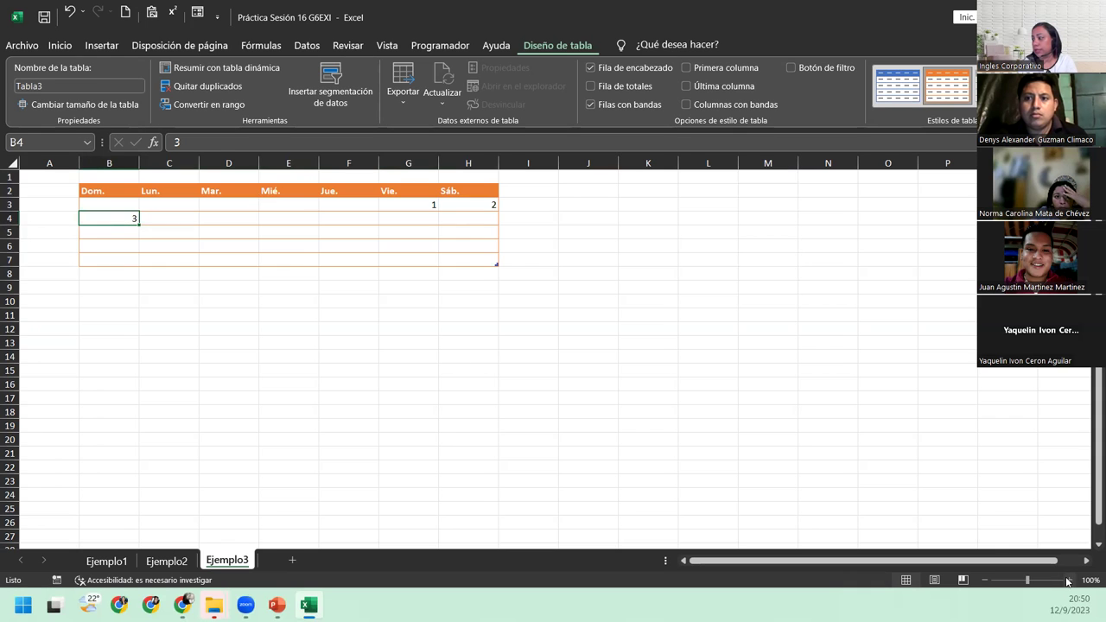
left_click(1070, 580)
left_click(1069, 580)
left_click(1069, 580)
left_click(1069, 580)
left_click(1069, 580)
left_click(1069, 580)
left_click(1069, 580)
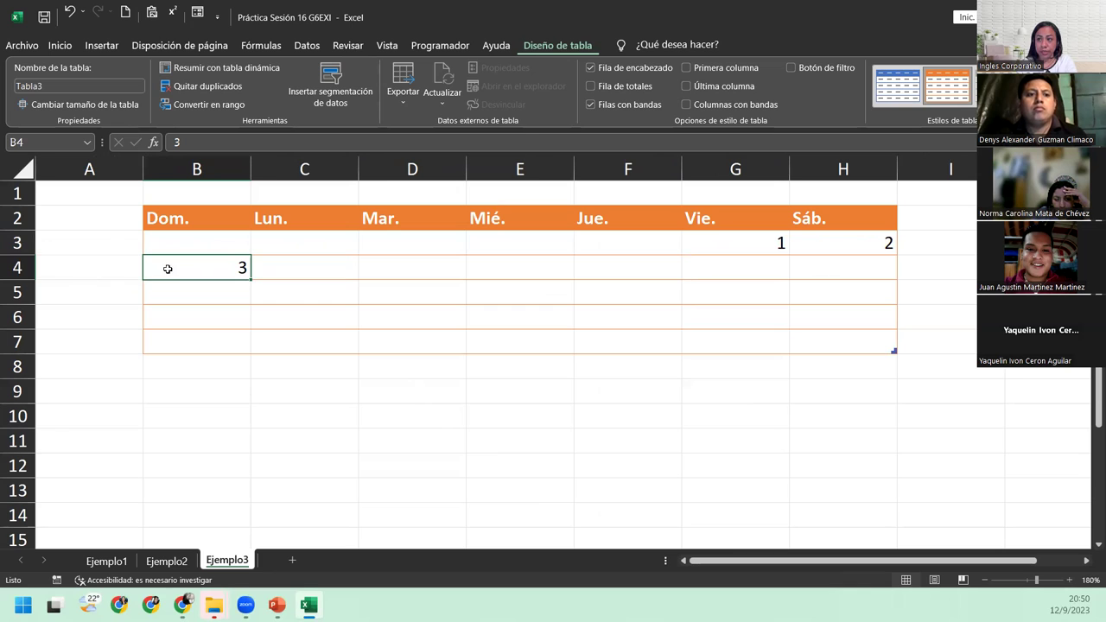
- Select the Sunday cells B4:B7 and open the Inicio tab's Rellenar dropdown
left_click_drag(168, 268, 180, 338)
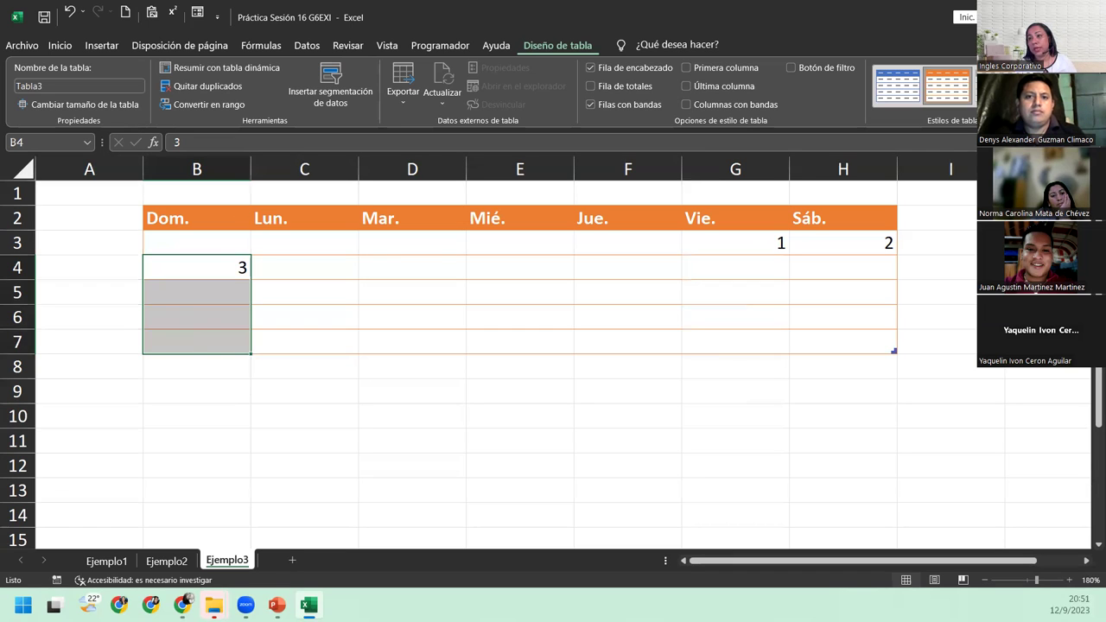
left_click(59, 45)
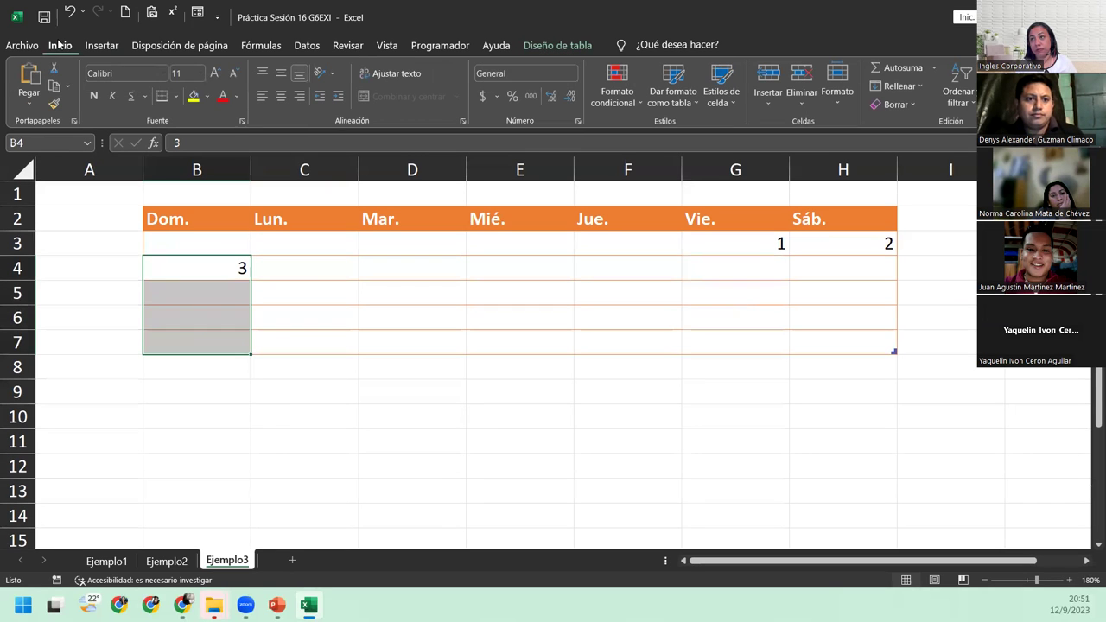
left_click(910, 86)
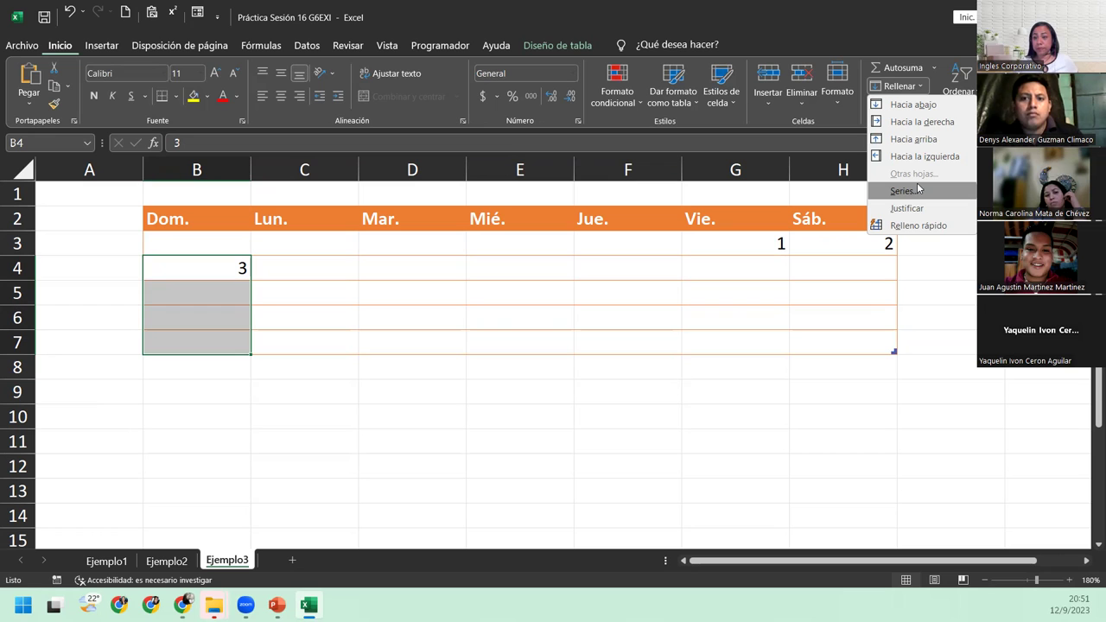
- Fill B4:B7 as a series with increment 7, giving 10, 17 and 24
left_click(919, 189)
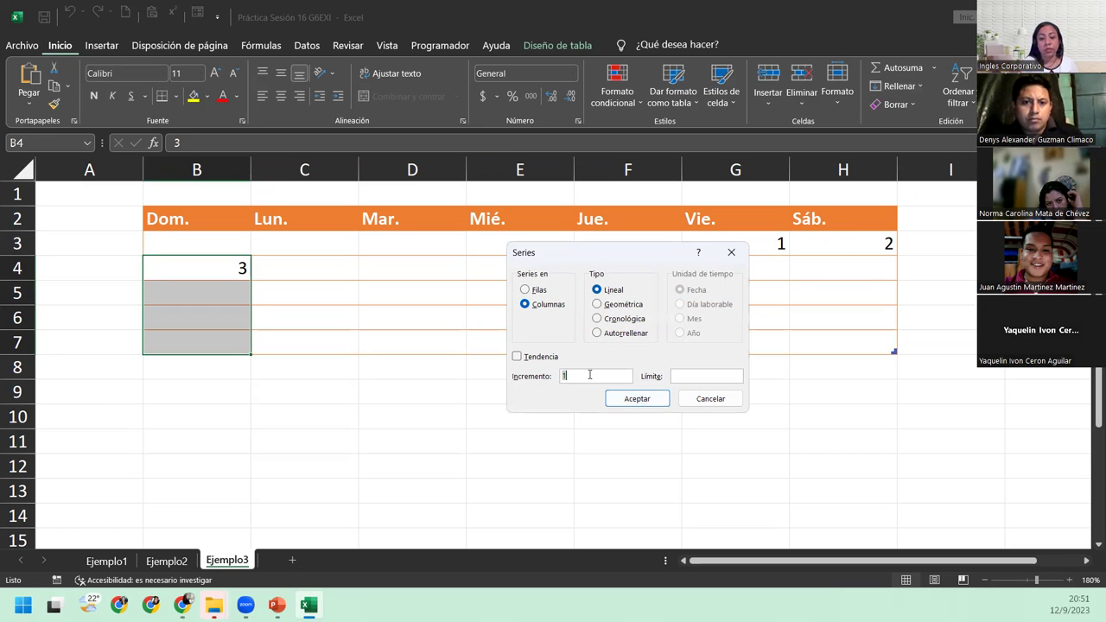
type("7")
key("Return")
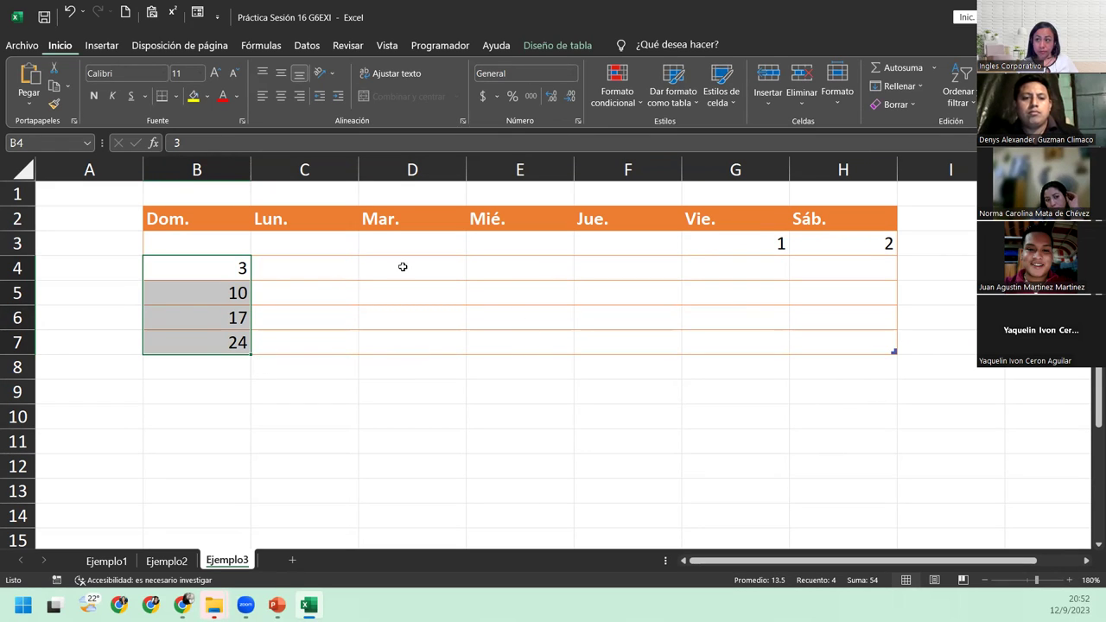
left_click(404, 372)
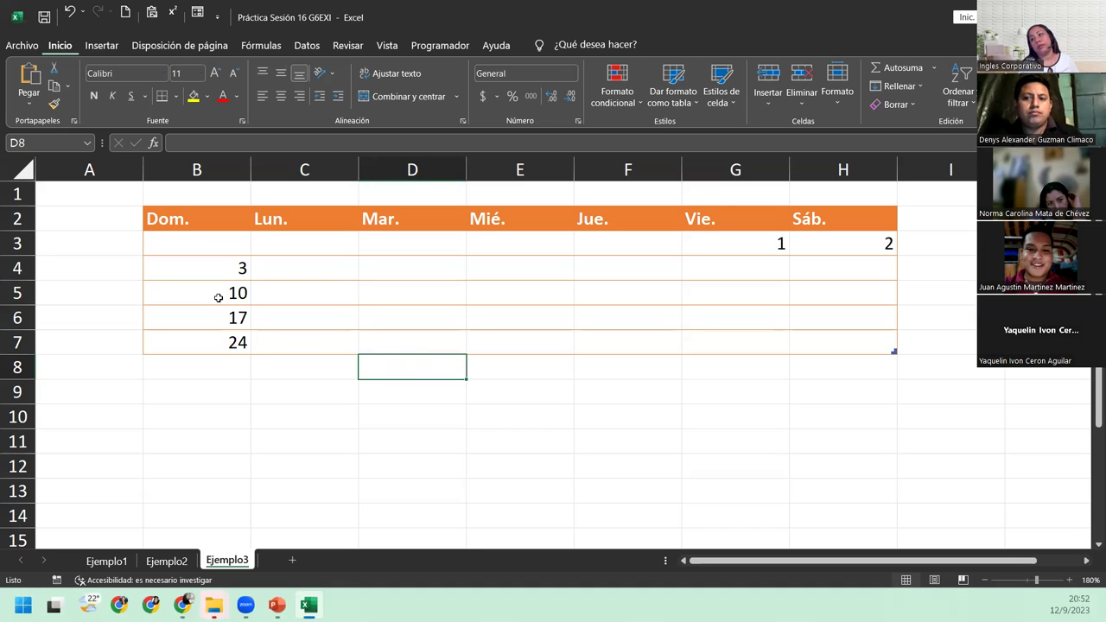
- Fill B4:H7 as a row series with increment 1, completing dates up to 30
left_click(218, 251)
left_click(219, 268)
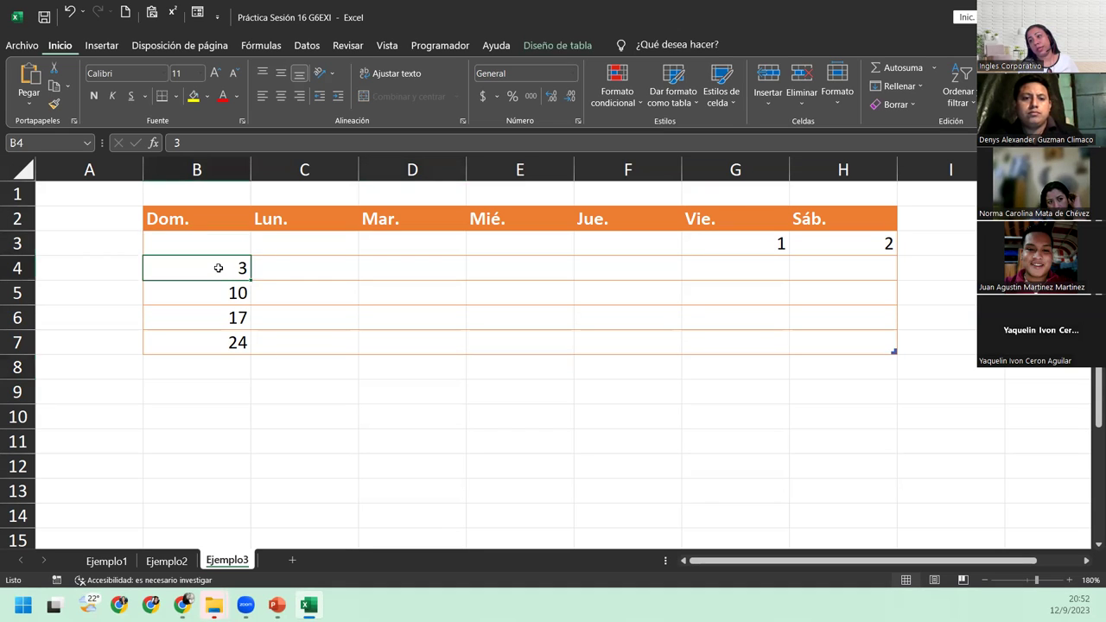
left_click_drag(219, 268, 843, 337)
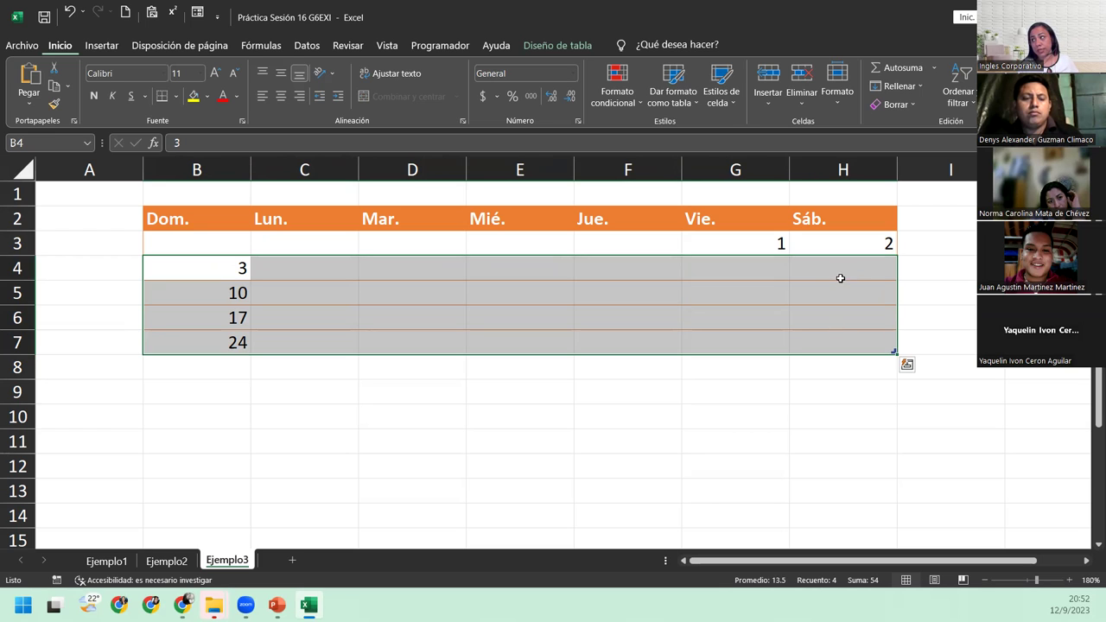
left_click(898, 85)
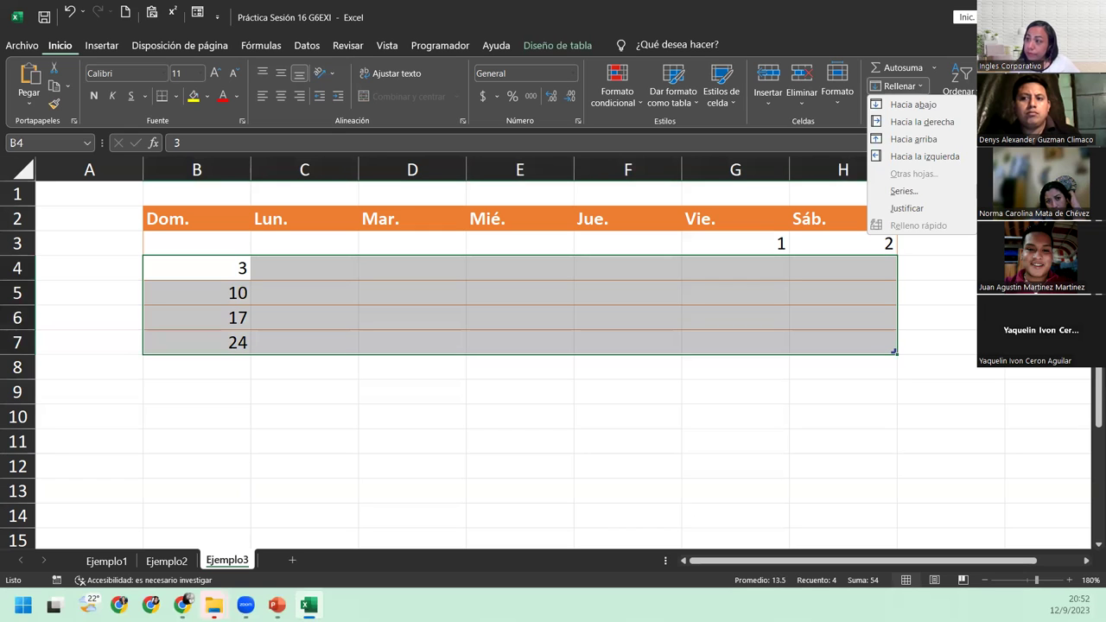
left_click(938, 196)
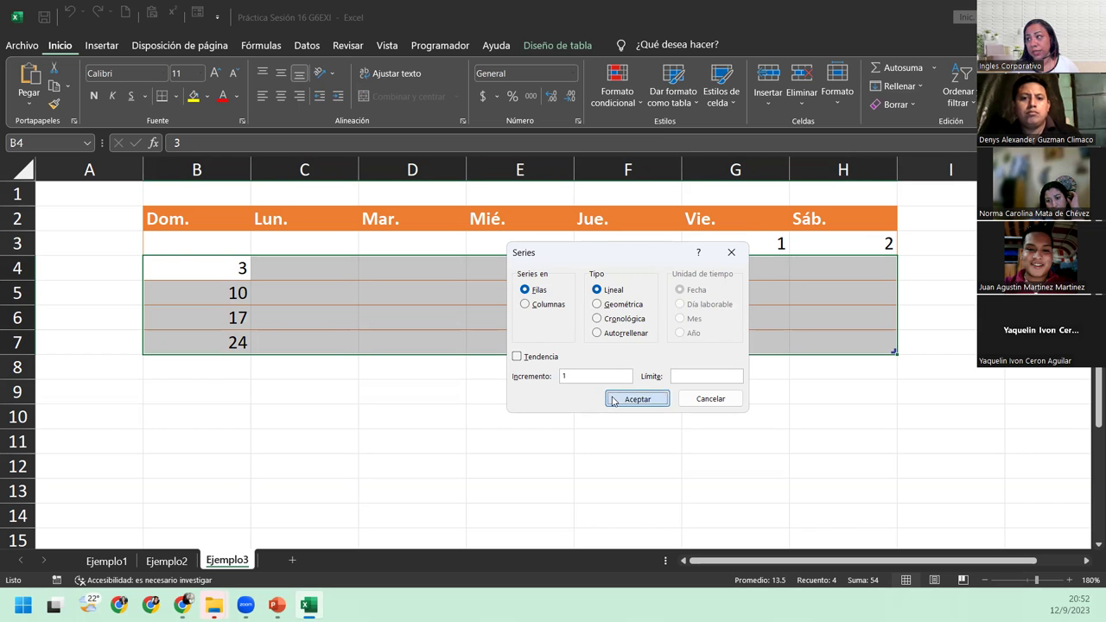
left_click(612, 400)
left_click(549, 427)
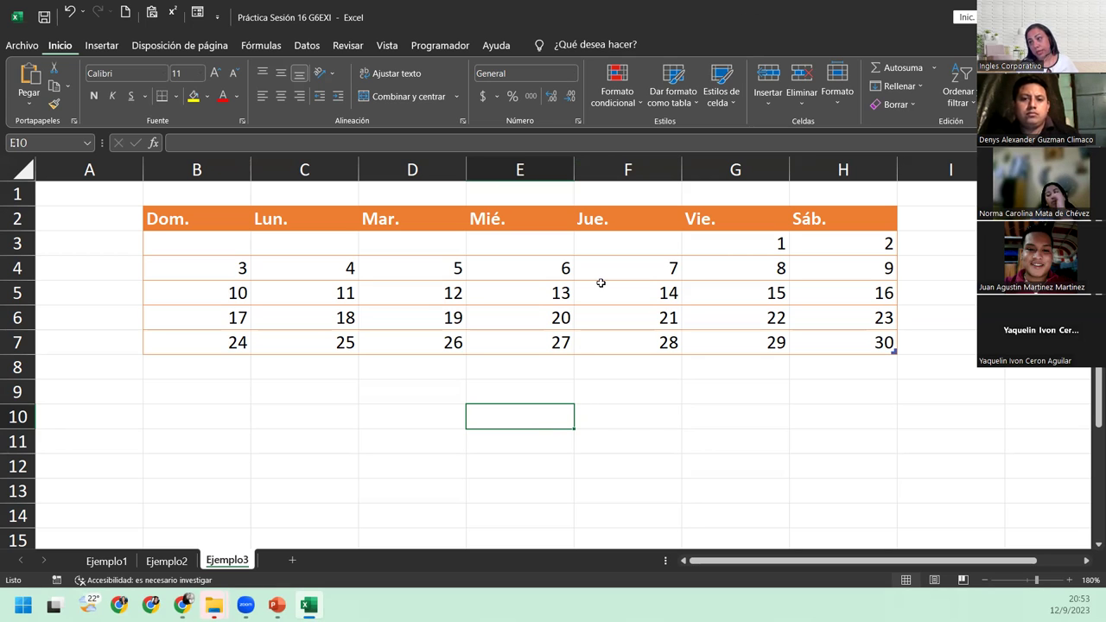
- Set rows 3 to 7 to a height of 50 and zoom out to view the calendar
left_click_drag(27, 243, 15, 342)
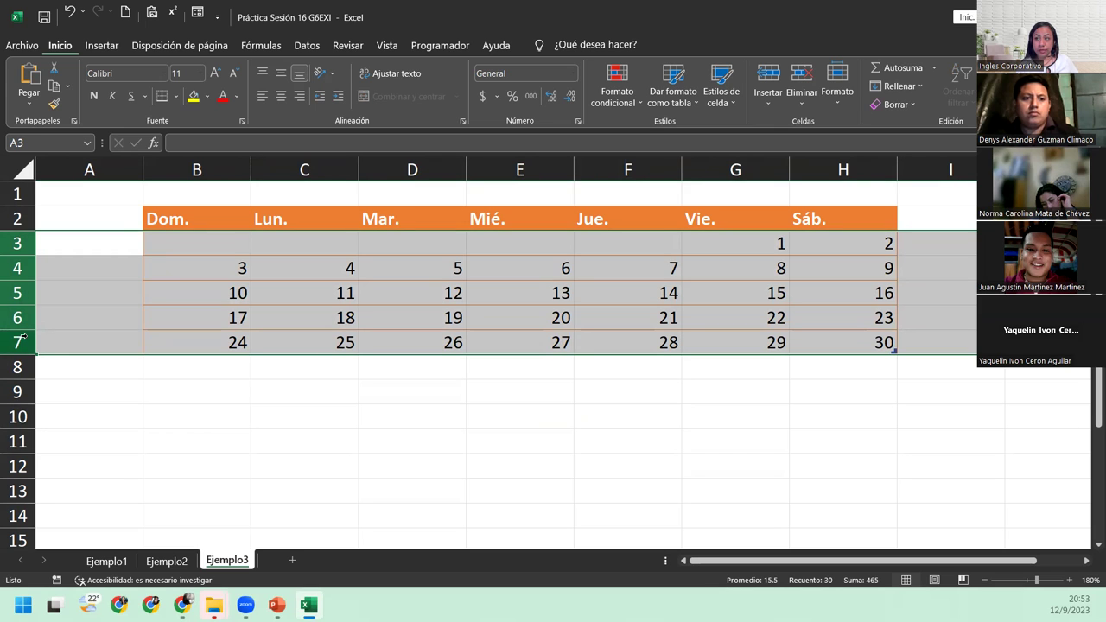
right_click(26, 340)
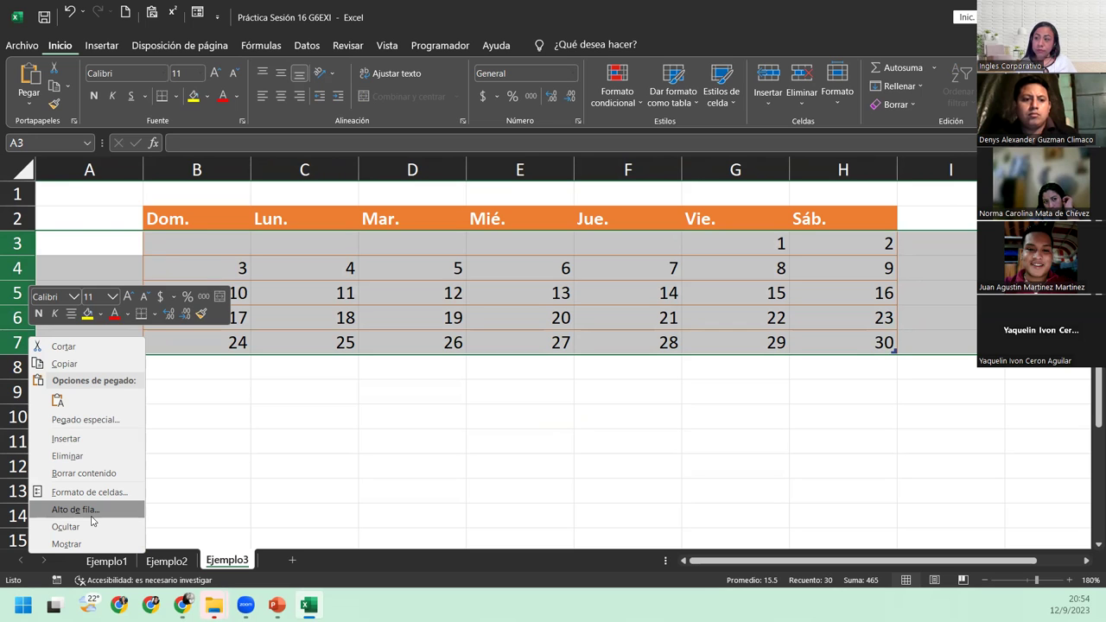
left_click(92, 518)
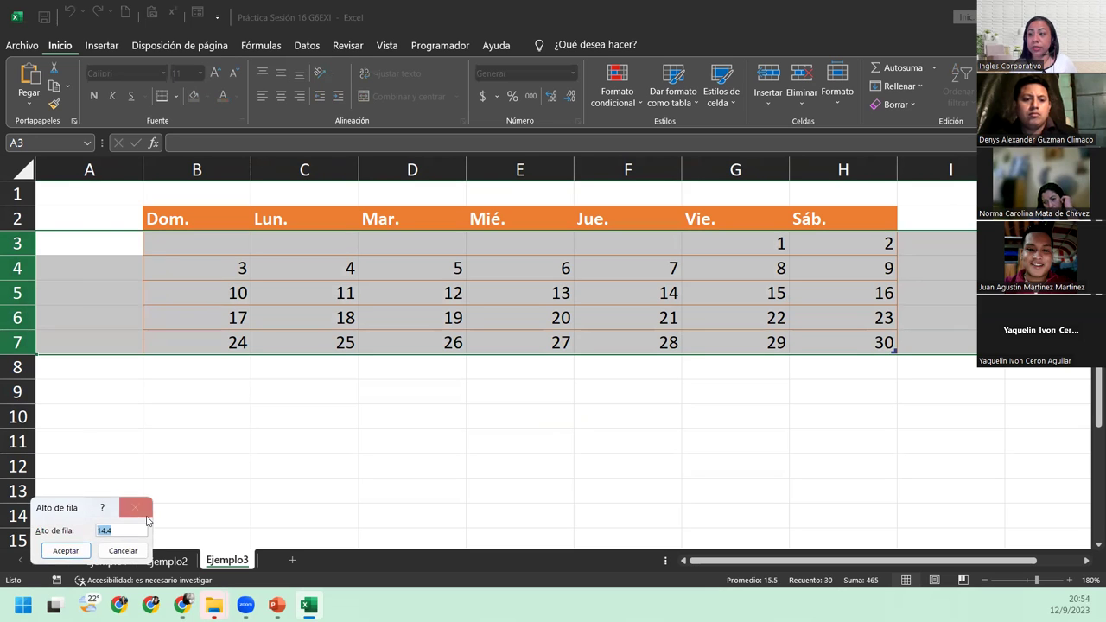
type("50")
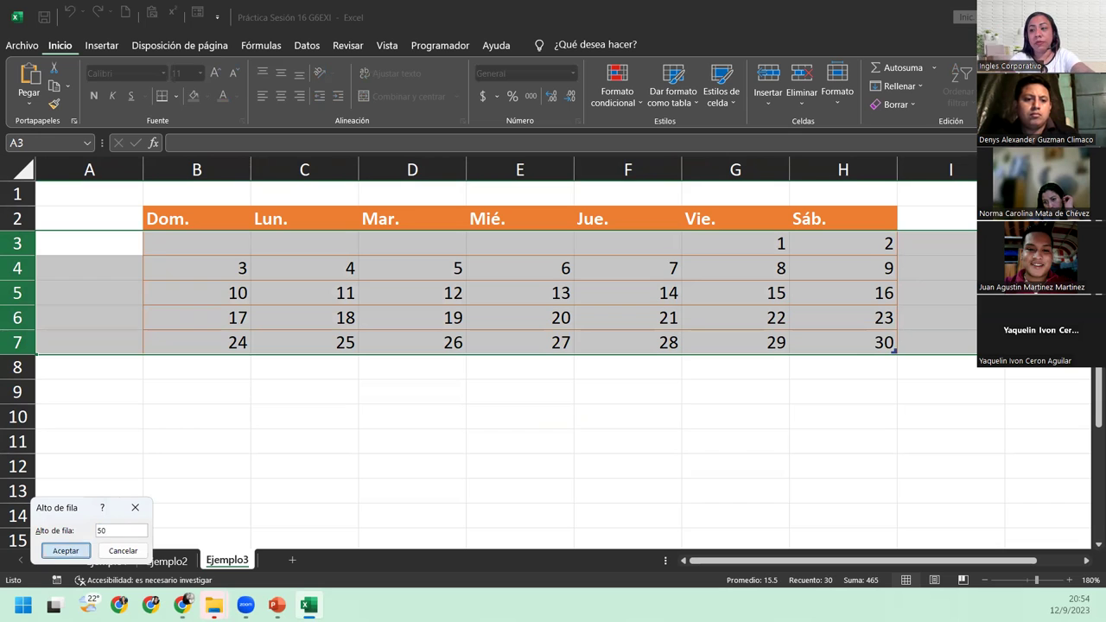
key("Return")
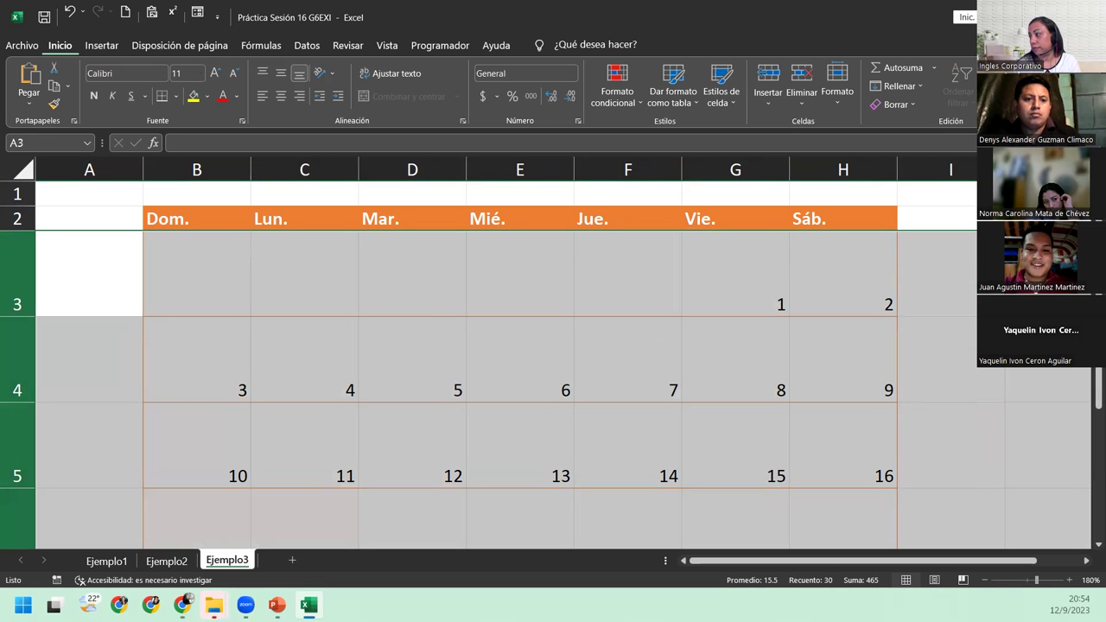
left_click(986, 581)
left_click(986, 581)
left_click(987, 581)
left_click(986, 581)
left_click(986, 581)
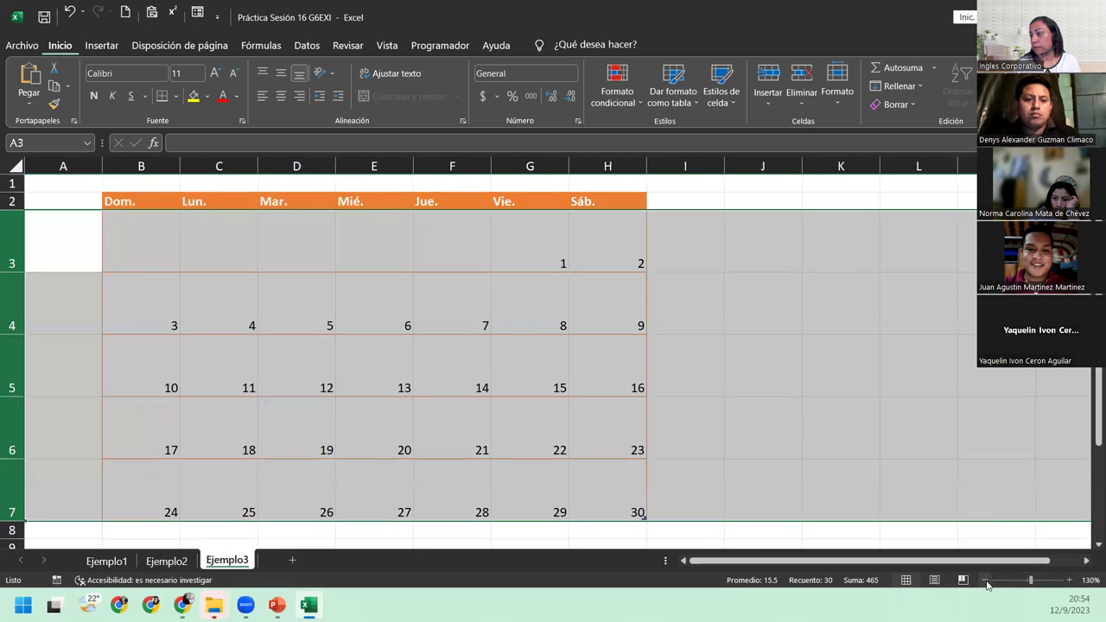
left_click(289, 348)
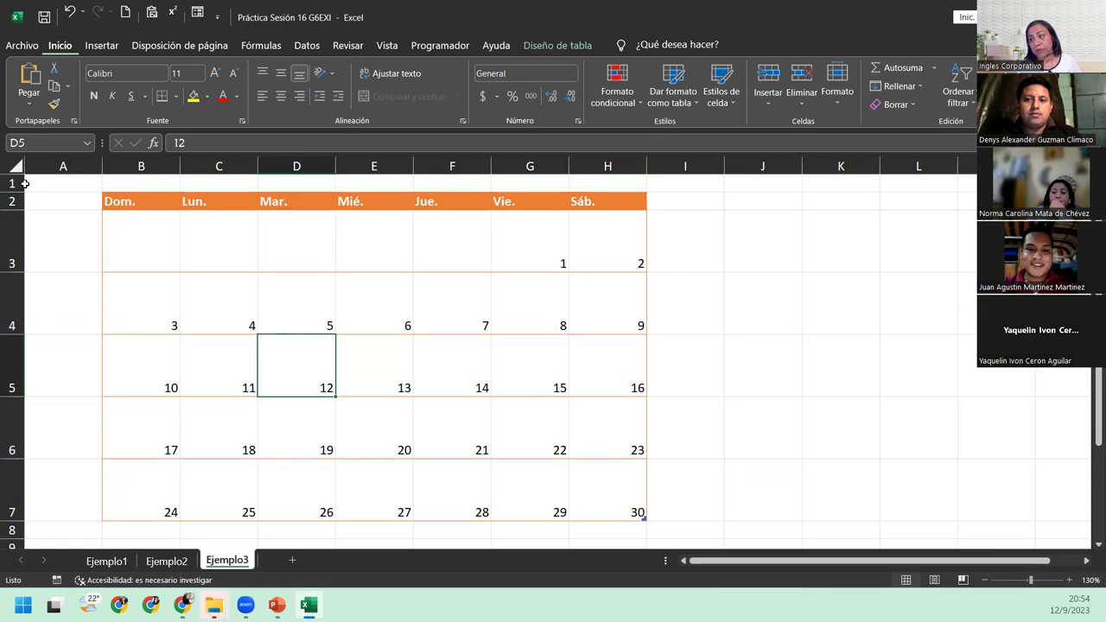
- Align the dates in B3:H7 to the top of their cells
left_click_drag(156, 239, 596, 488)
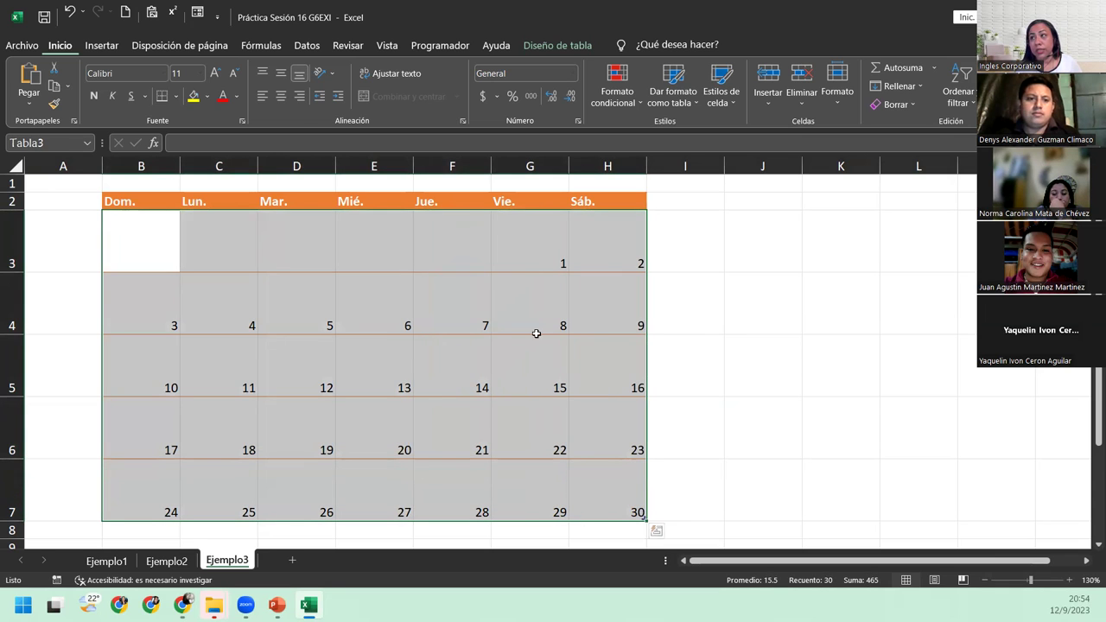
left_click(262, 74)
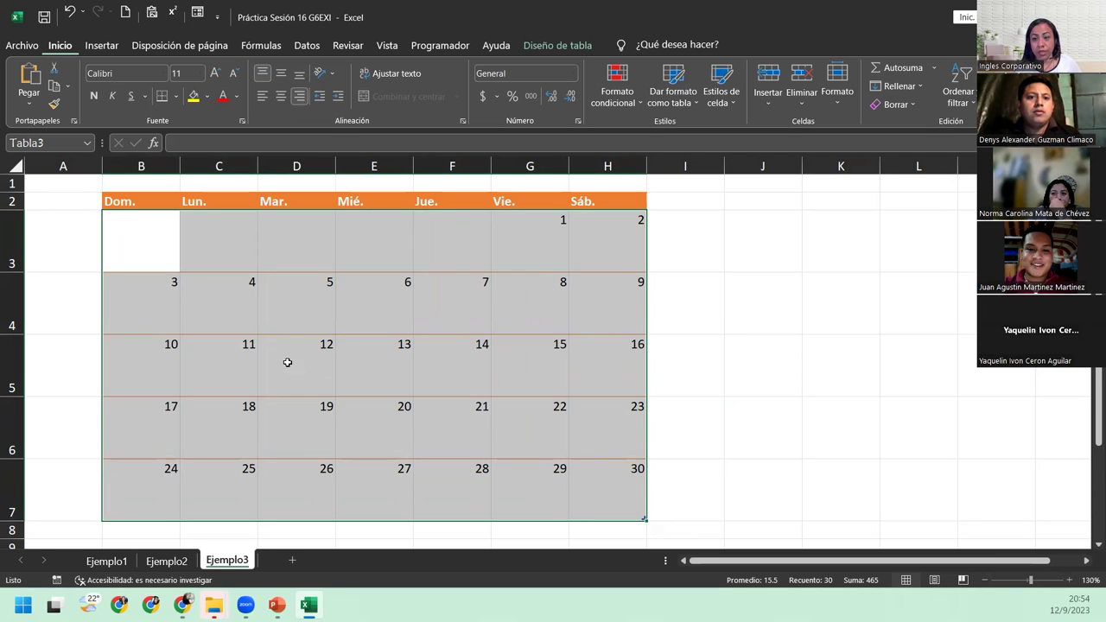
left_click(170, 394)
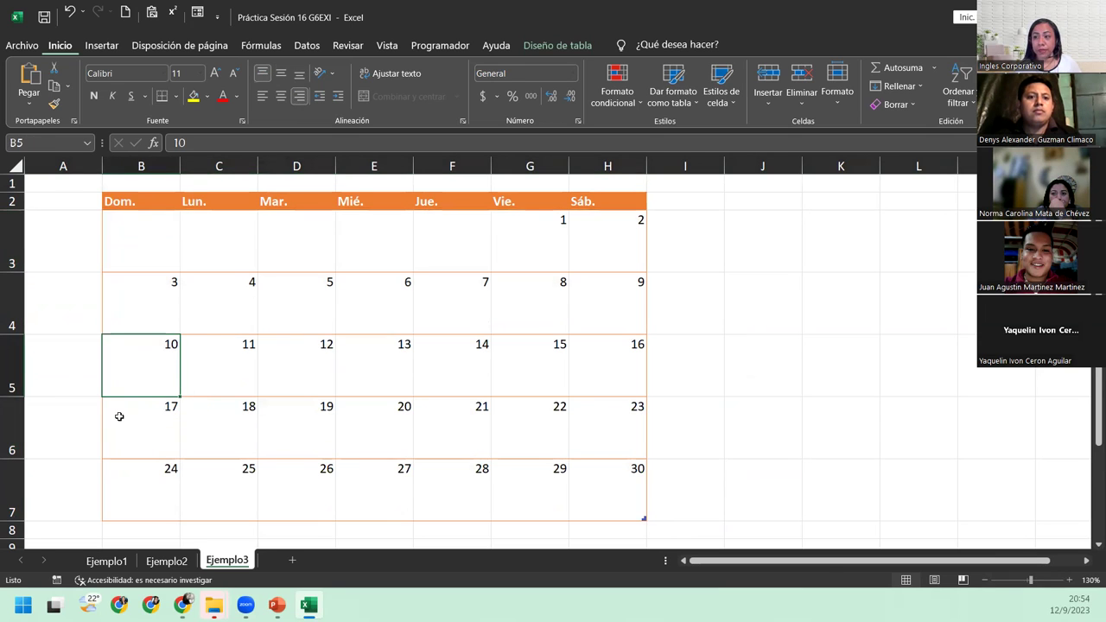
left_click_drag(113, 427, 185, 423)
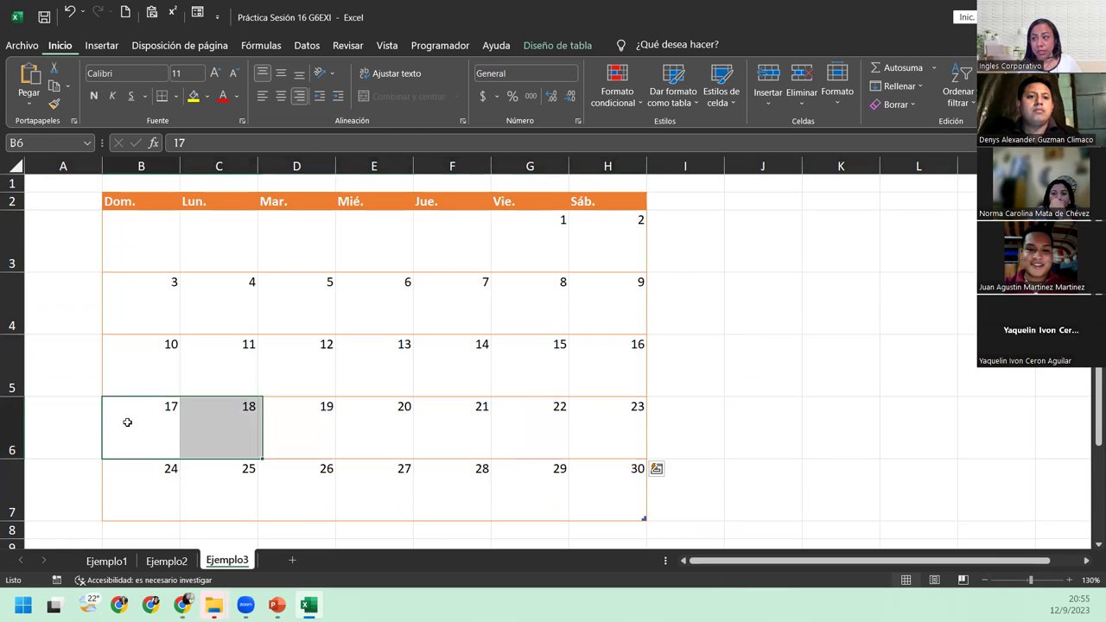
left_click(127, 422)
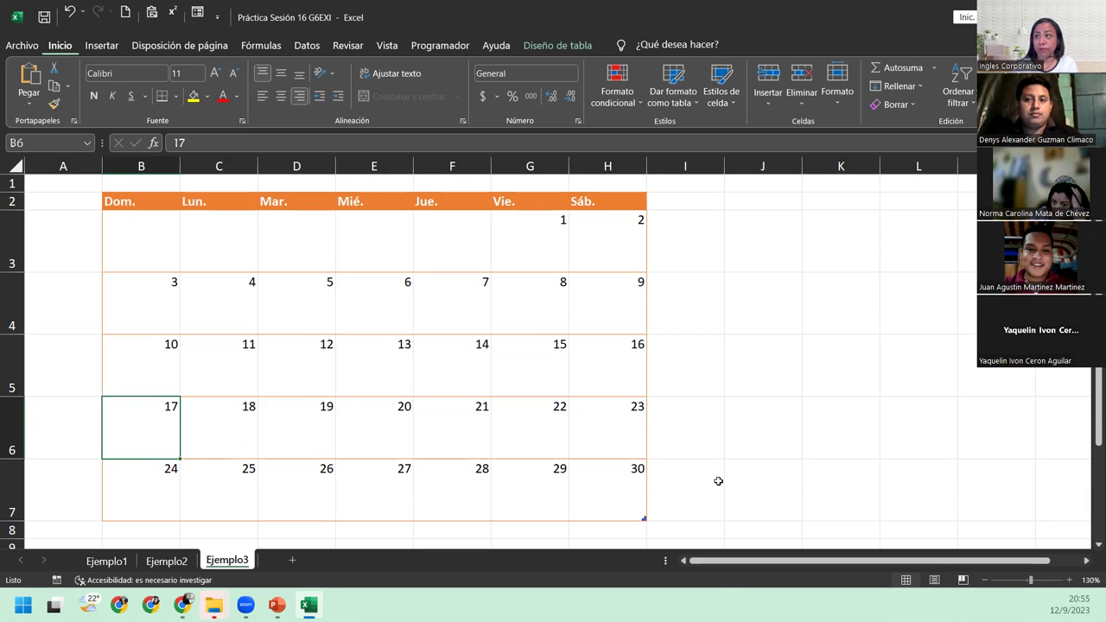
left_click(166, 201)
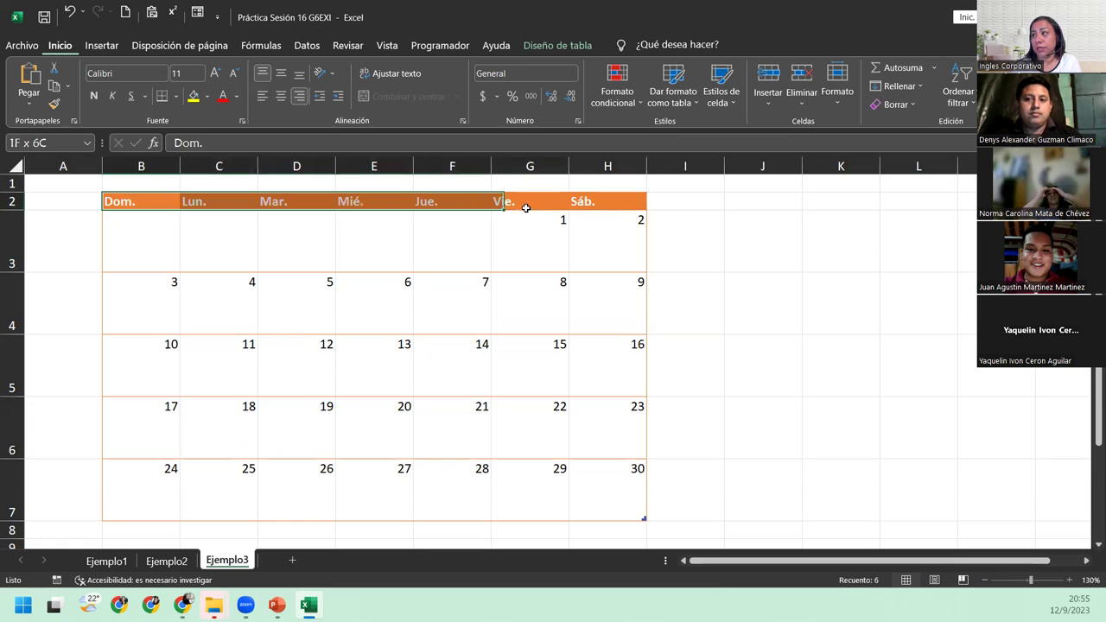
- Center the weekday names in B2:H2 and make header row 2 slightly taller
left_click_drag(167, 202, 596, 204)
left_click(283, 97)
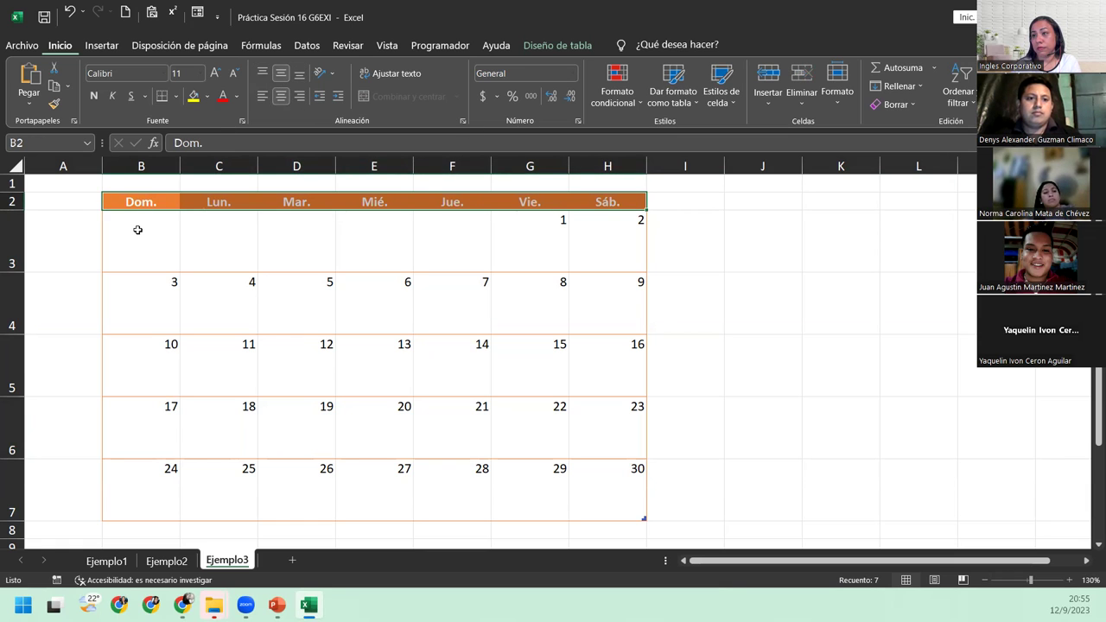
left_click_drag(8, 209, 11, 215)
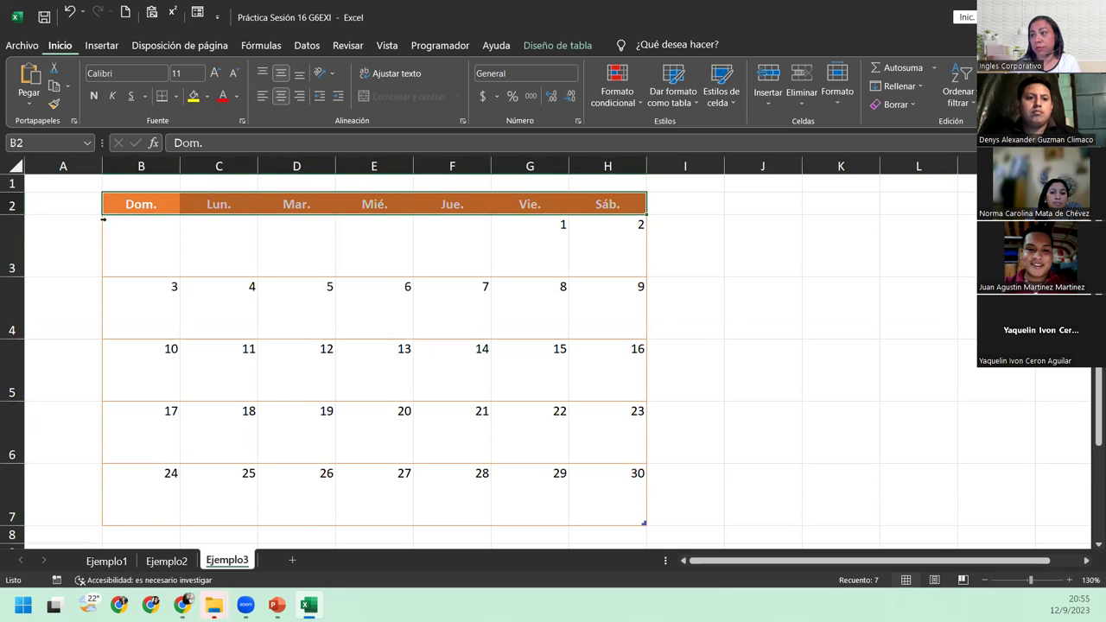
left_click(192, 204)
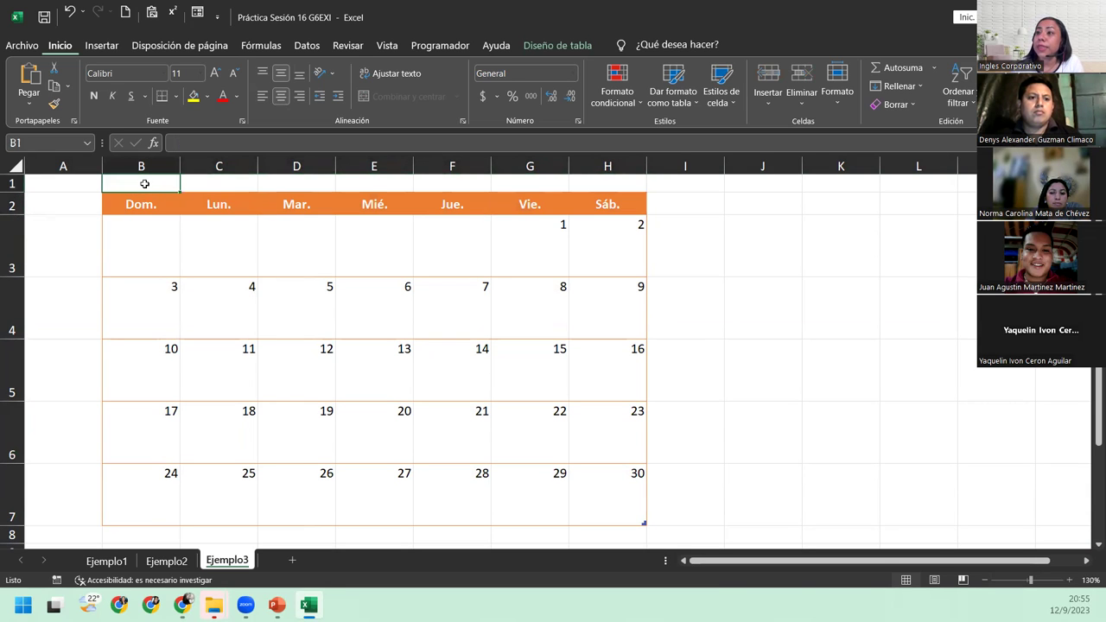
left_click_drag(144, 184, 608, 176)
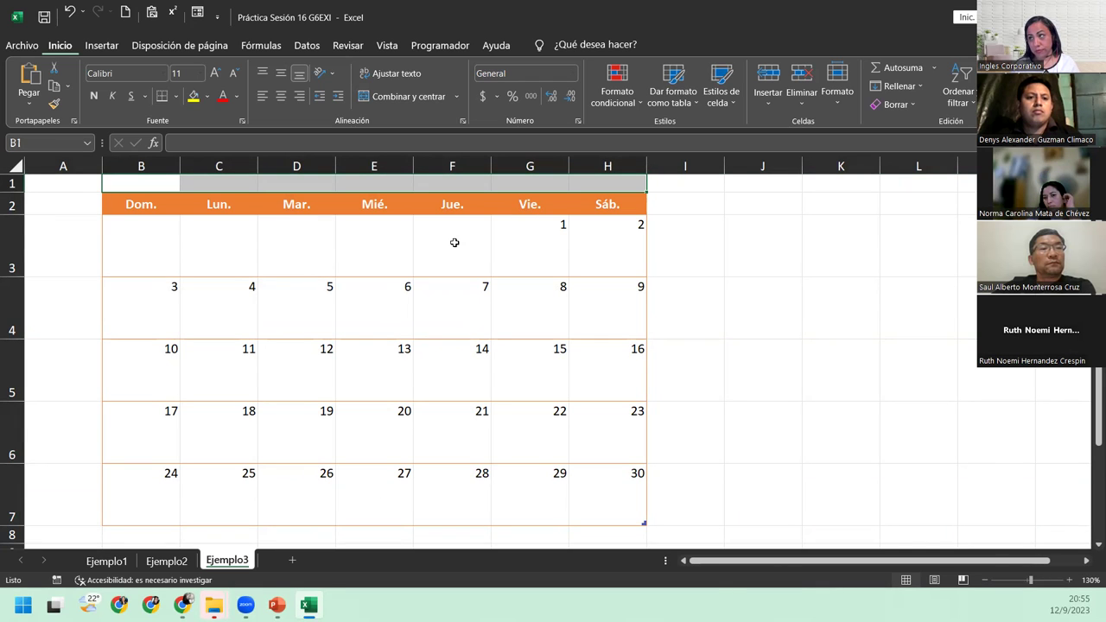
- Merge and center B1:H1 and enter the title SEPTIEMBRE
left_click(400, 97)
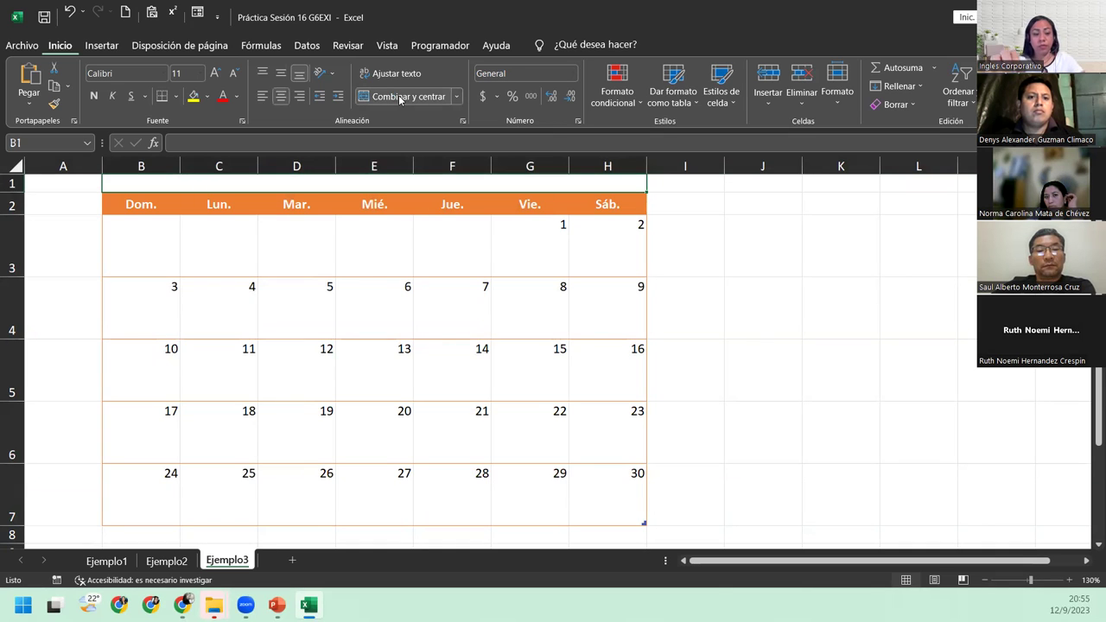
type("SEPTIEMBRE")
key("Return")
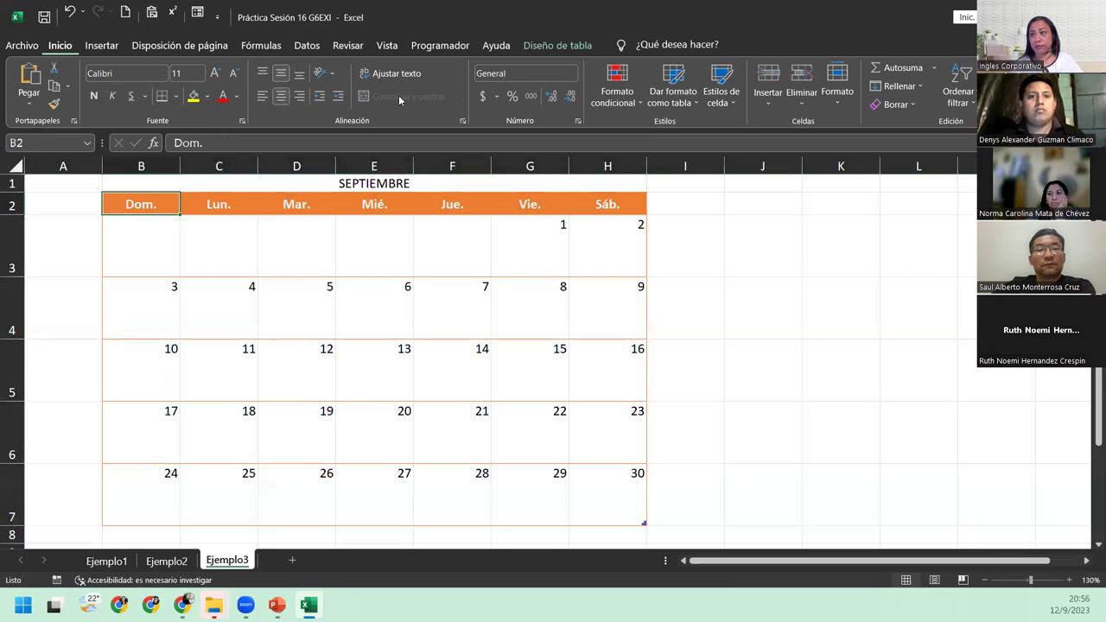
left_click(413, 180)
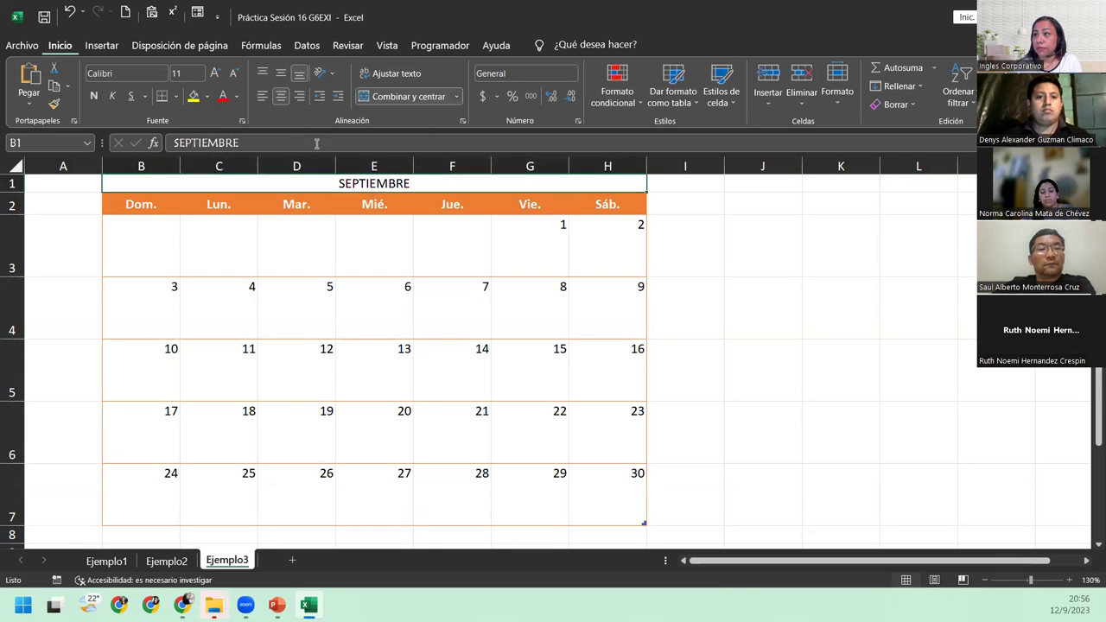
- Enlarge the SEPTIEMBRE title font to 48 pt
left_click(215, 74)
left_click(215, 73)
left_click(214, 73)
left_click(214, 74)
left_click(214, 74)
left_click(214, 74)
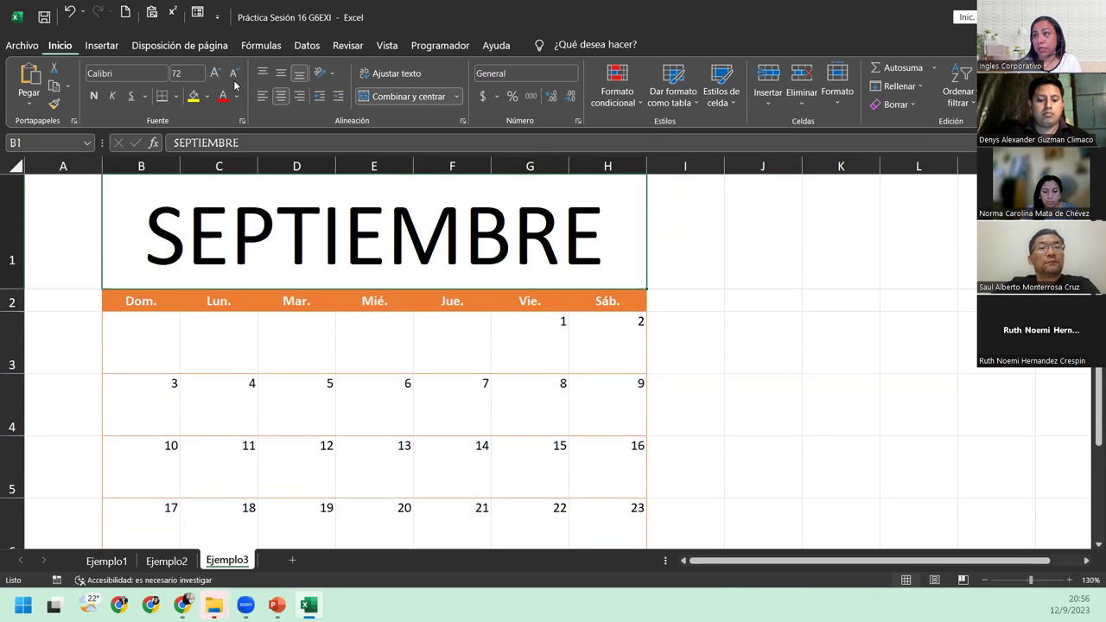
left_click(232, 76)
left_click(232, 77)
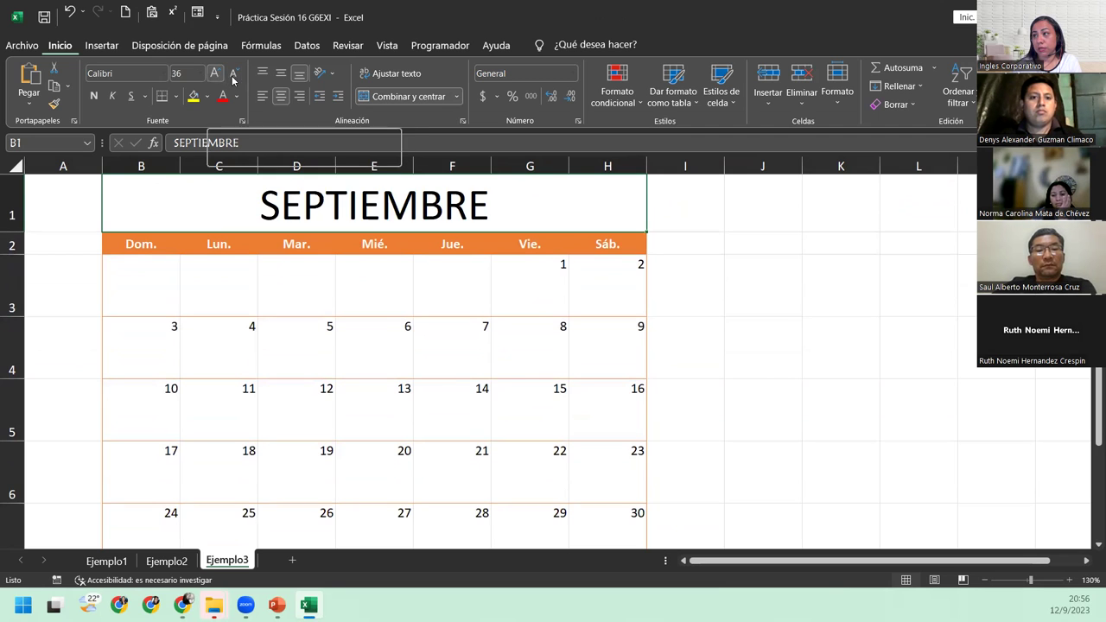
left_click(216, 74)
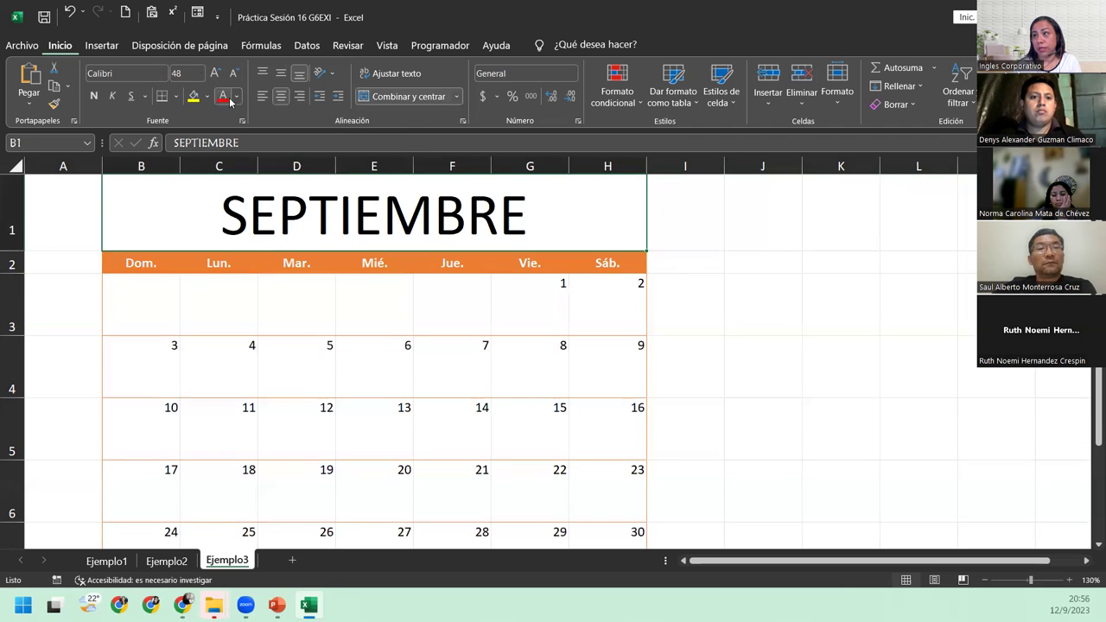
- Color the SEPTIEMBRE title dark orange
left_click(237, 97)
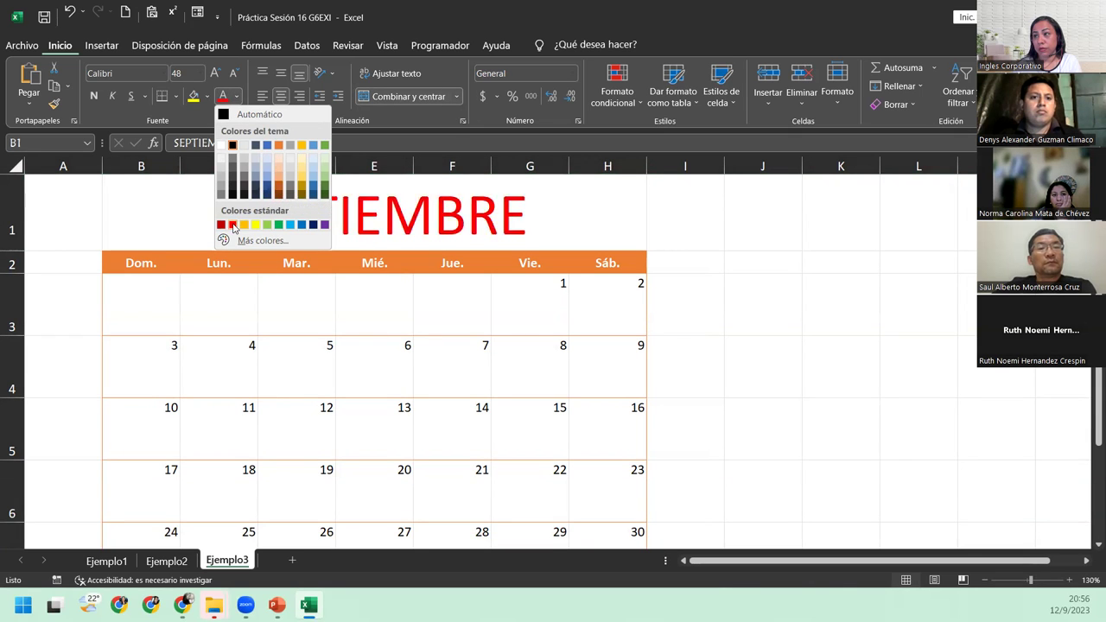
left_click(278, 187)
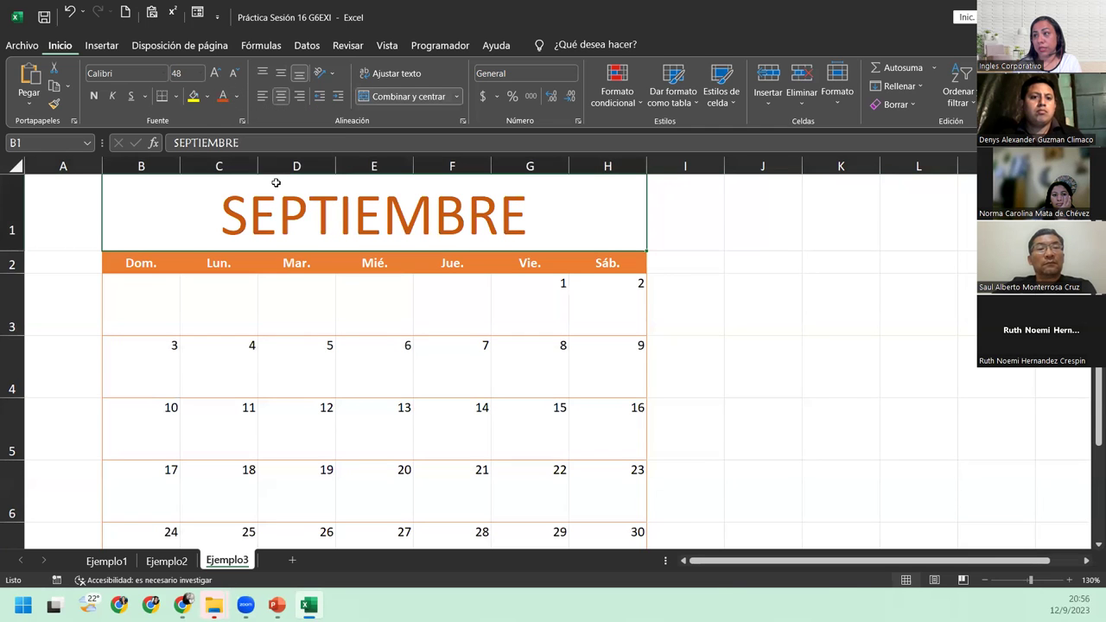
left_click(426, 361)
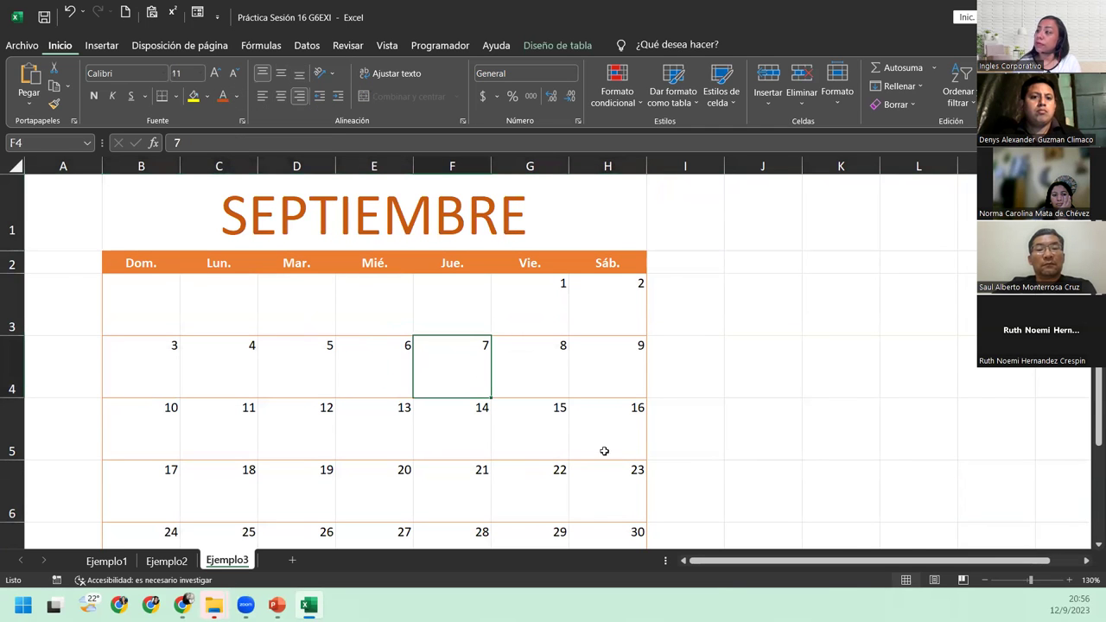
- Zoom out to 110% and save the workbook
left_click(987, 581)
left_click(988, 581)
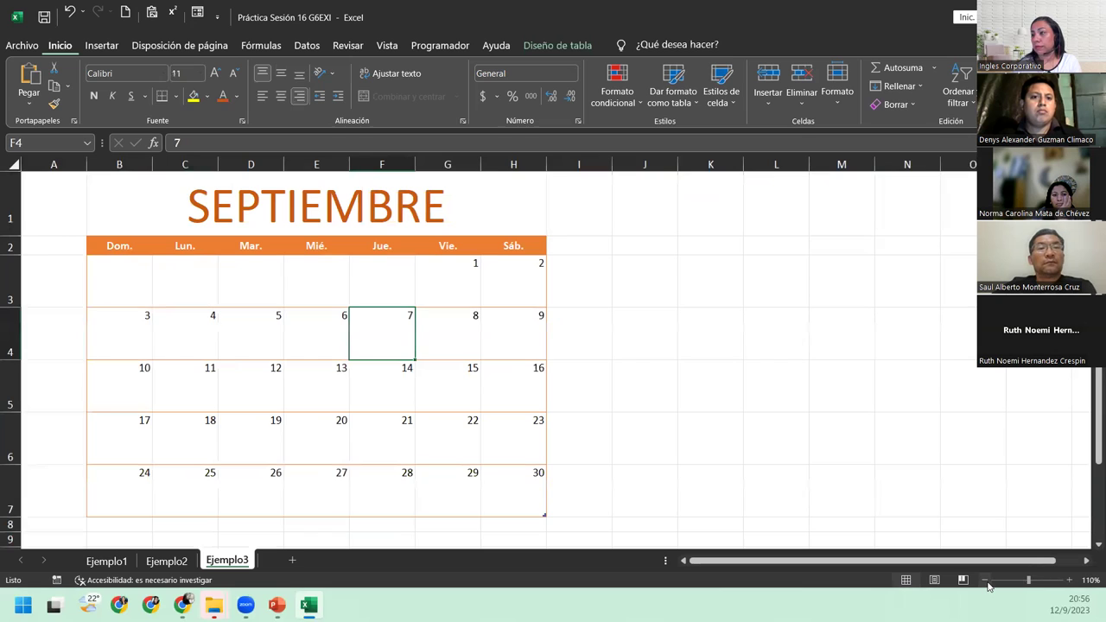
left_click(779, 444)
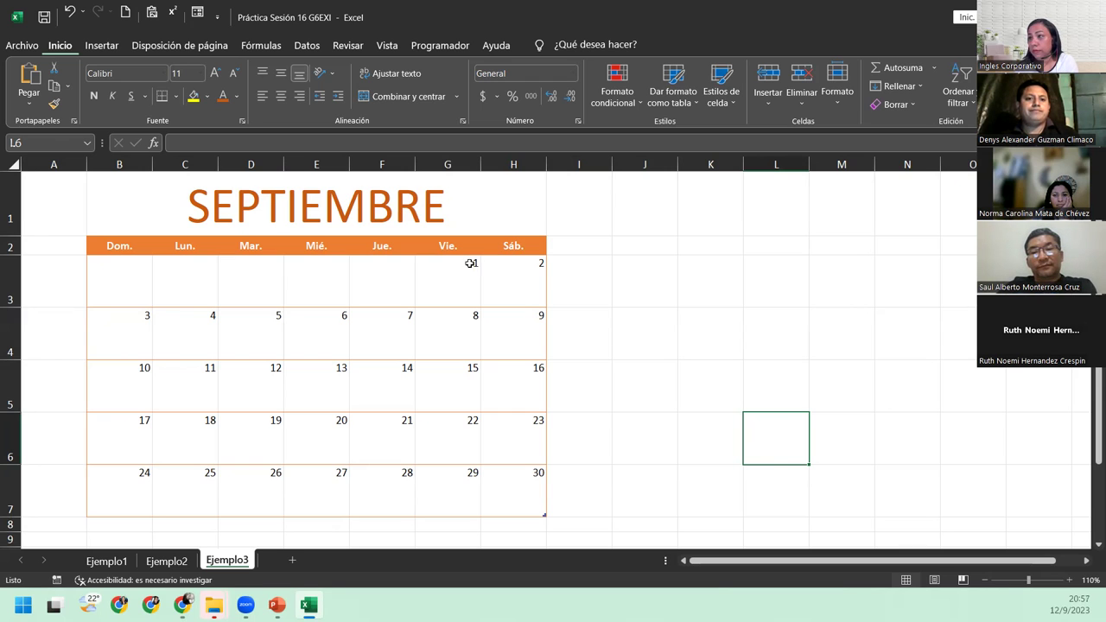
left_click(43, 17)
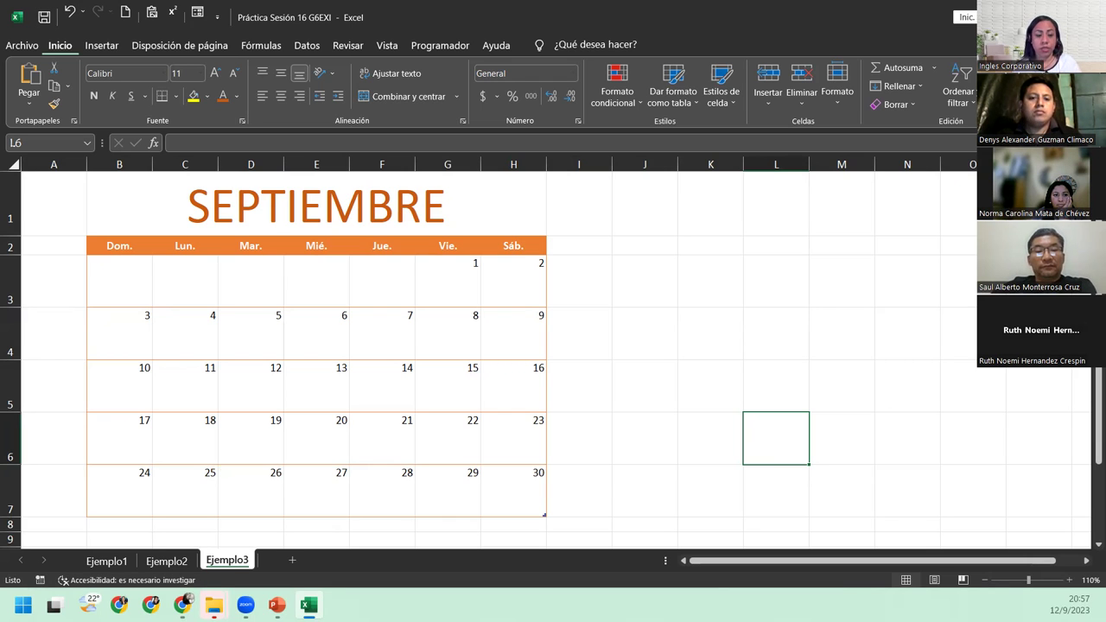
key("super")
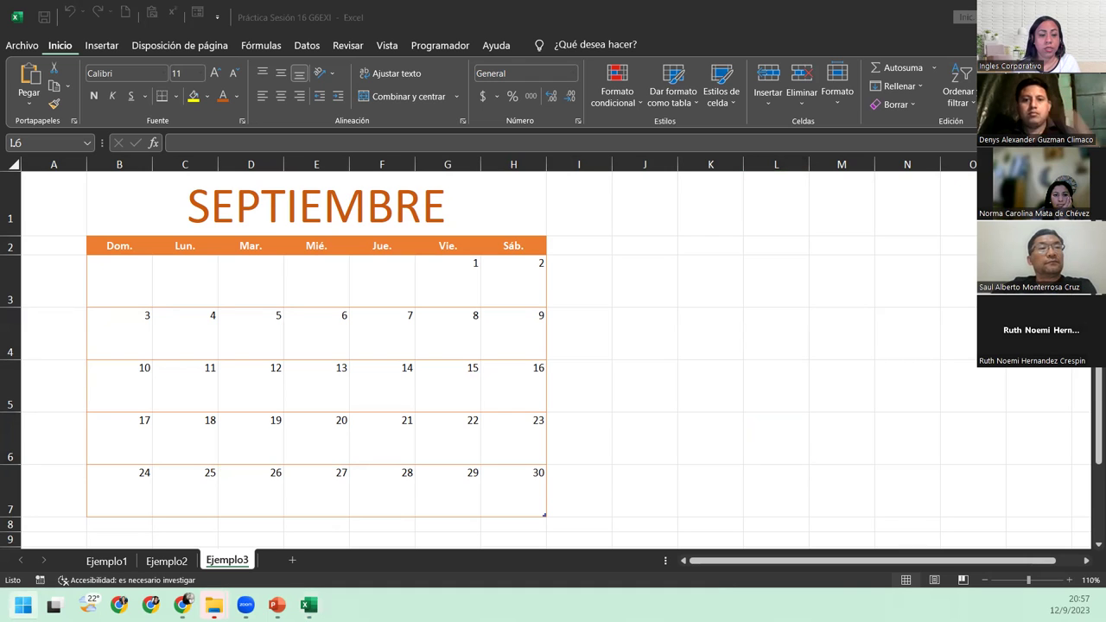
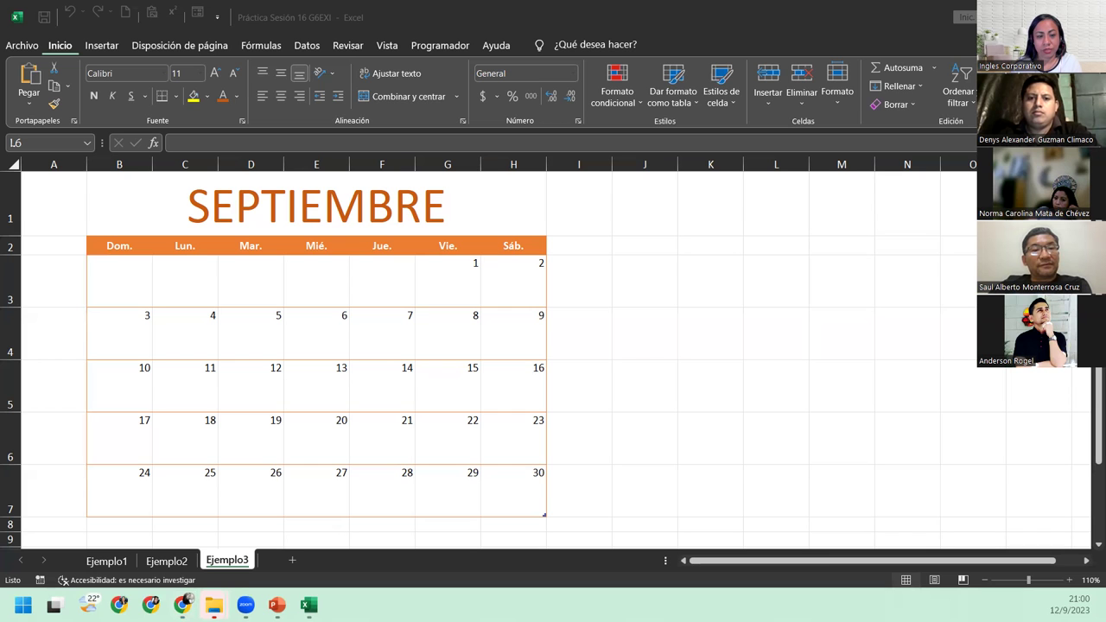
- Return to the PowerPoint slideshow and advance past Desarrollo to the Cierre y Conclusiones slide
key("alt+Tab")
key("Down")
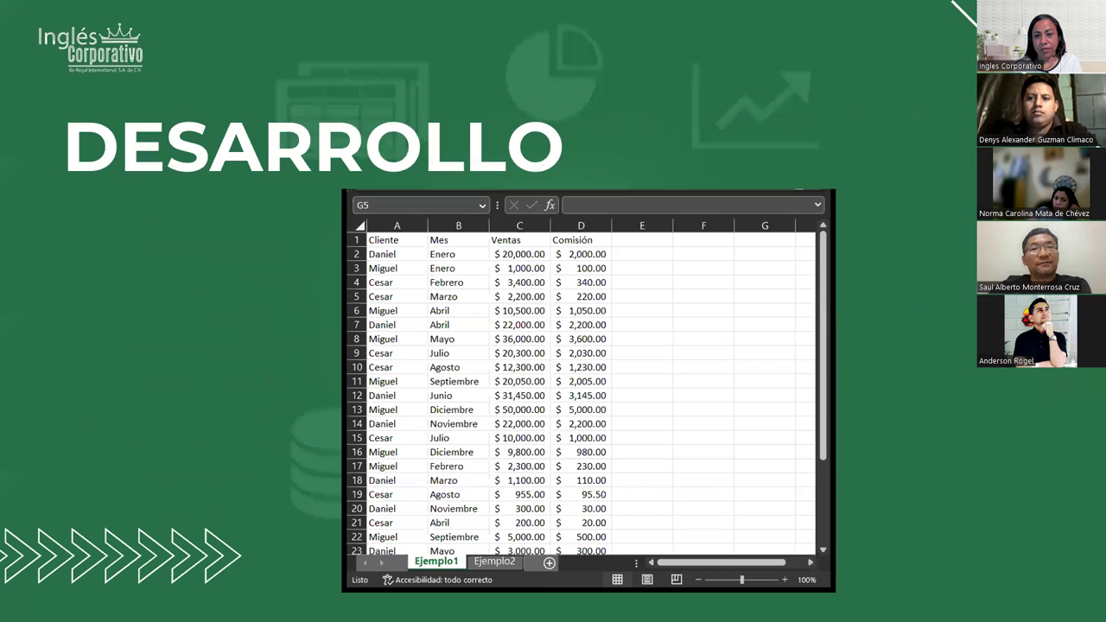
key("Down")
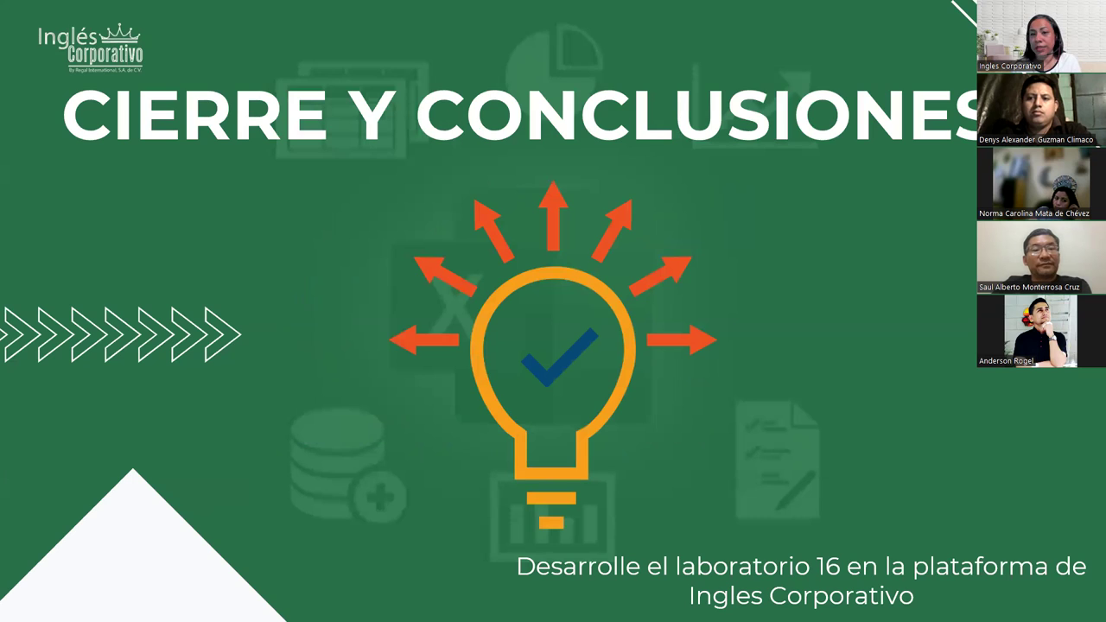